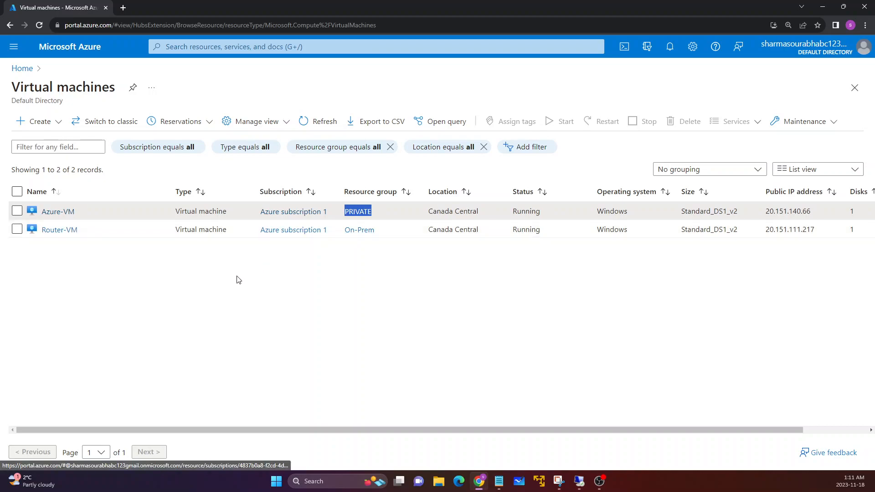
# Open the virtual networks list and review the existing networks and their resource groups
pyautogui.click(23, 70)
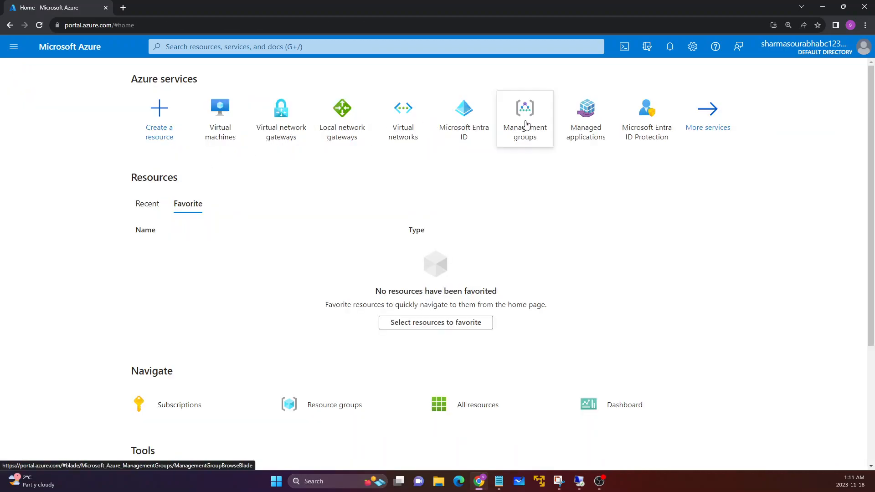
pyautogui.click(403, 129)
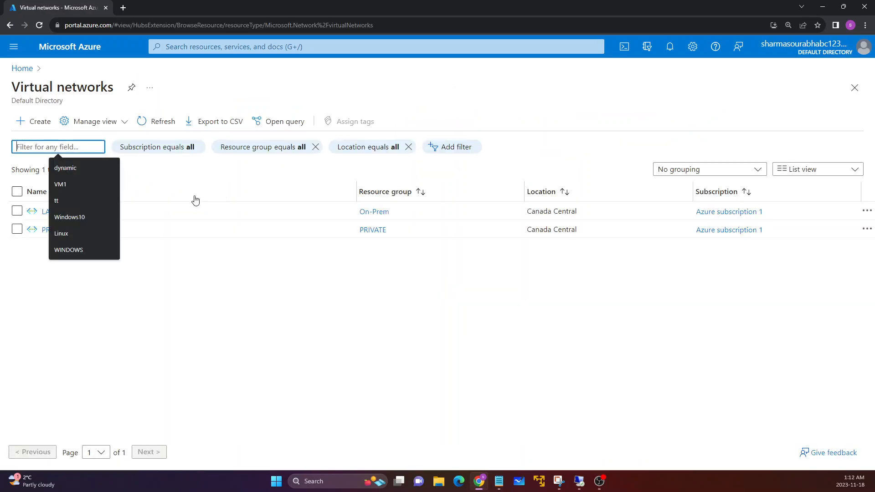
pyautogui.moveTo(104, 218); pyautogui.dragTo(41, 211)
pyautogui.moveTo(391, 214); pyautogui.dragTo(358, 212)
pyautogui.moveTo(71, 234); pyautogui.dragTo(41, 237)
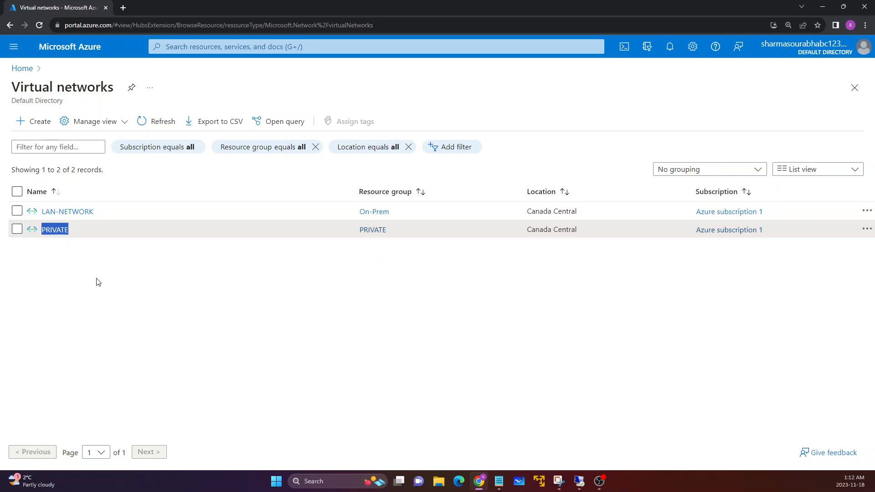
# Open the PRIVATE virtual network's subnets and review the default and GatewaySubnet address ranges
pyautogui.click(52, 230)
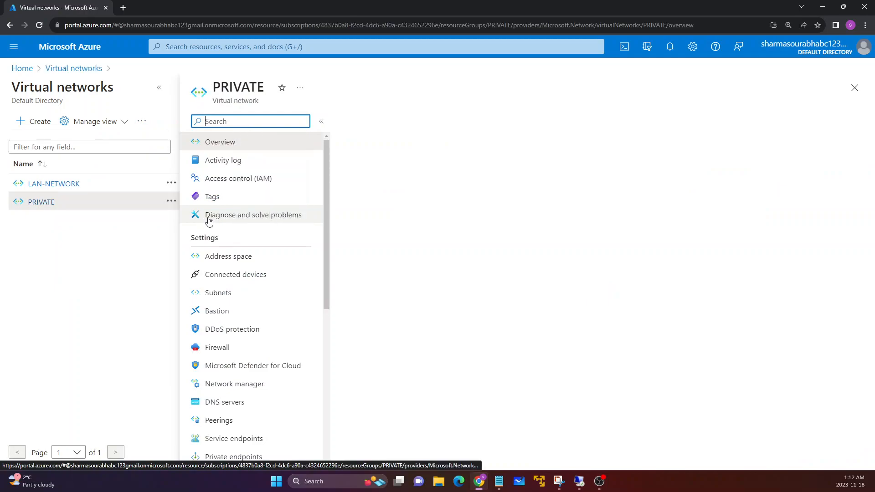
pyautogui.click(223, 296)
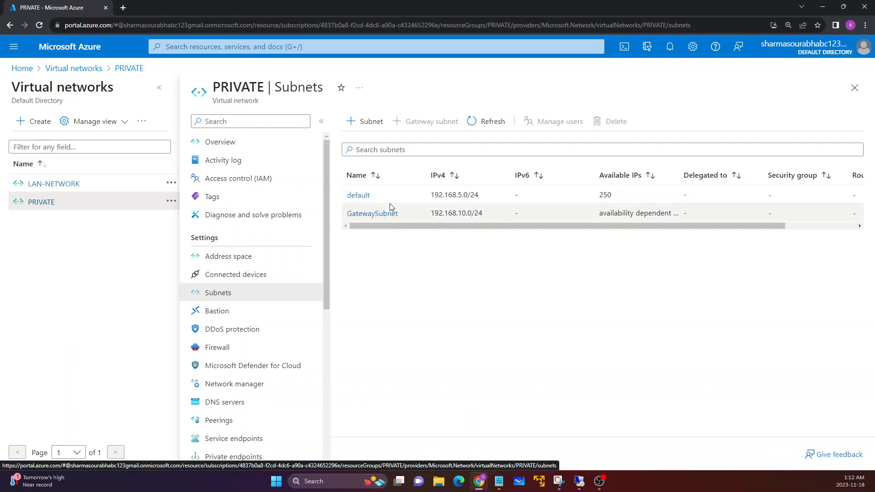
pyautogui.doubleClick(381, 195)
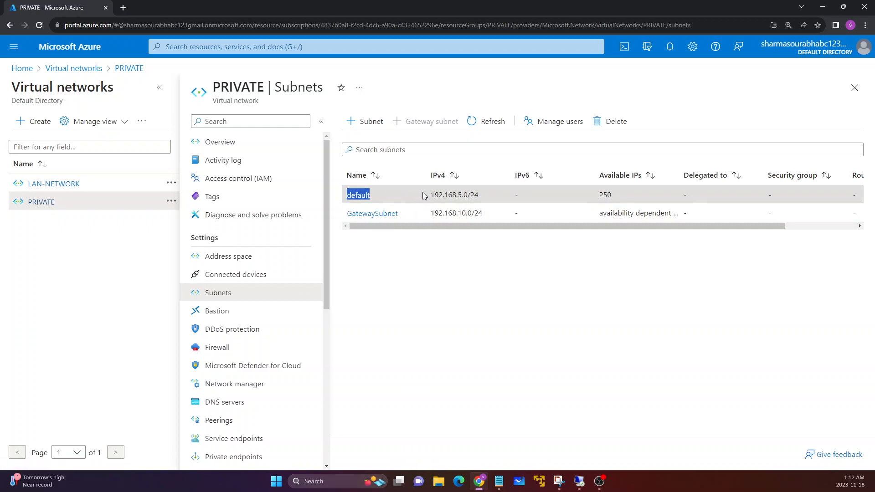
pyautogui.moveTo(487, 216); pyautogui.dragTo(346, 215)
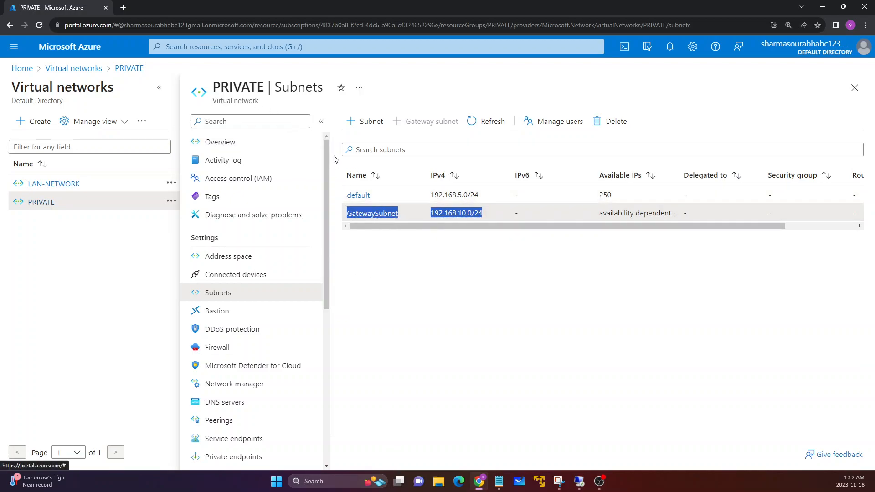
# Search for and open Virtual network gateways, then review the existing BNET-GATEWAT gateway
pyautogui.click(243, 45)
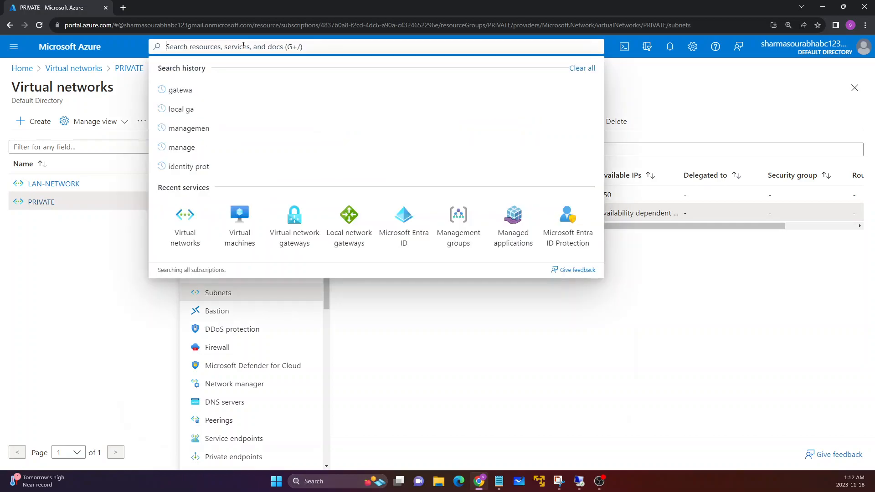
pyautogui.write('virtual netw')
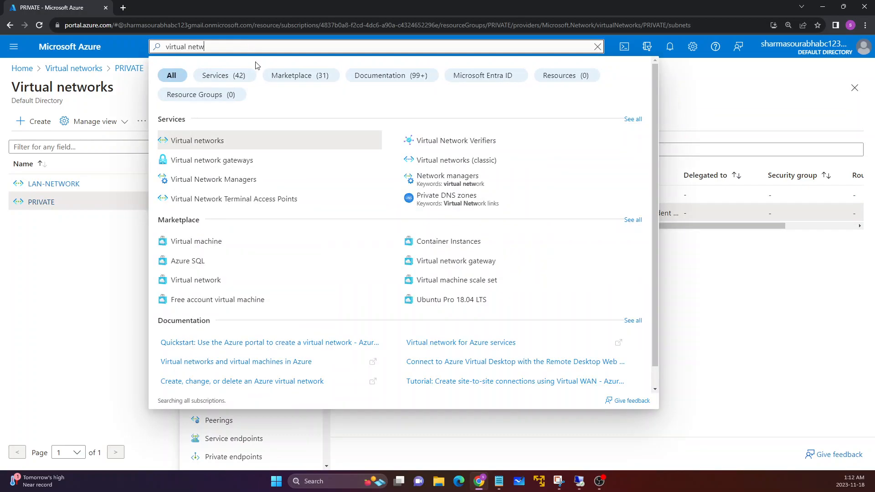
pyautogui.click(200, 168)
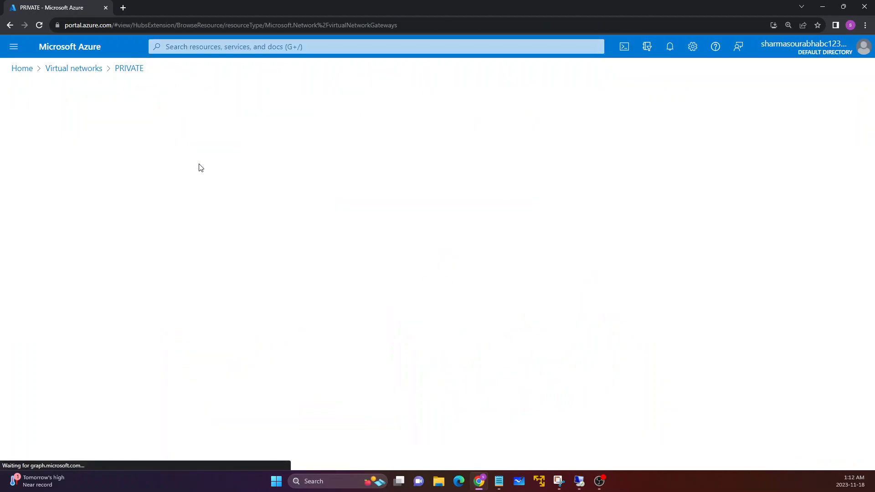
pyautogui.click(67, 147)
pyautogui.click(52, 269)
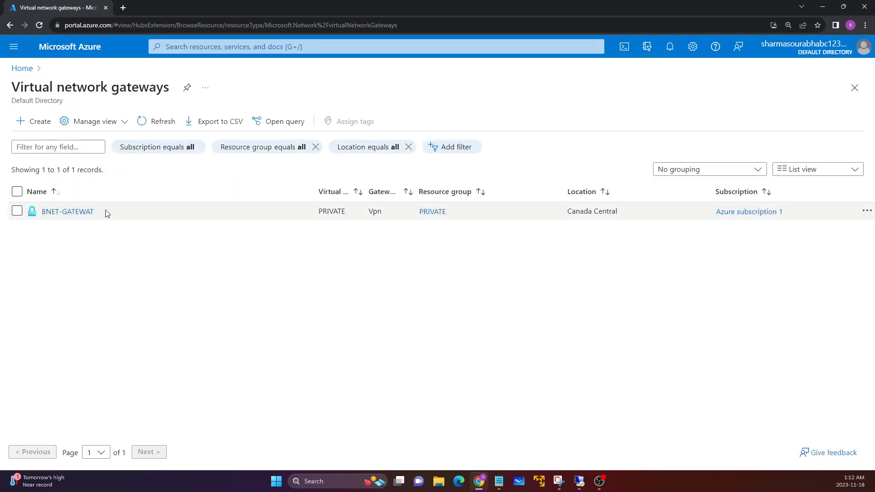
pyautogui.moveTo(102, 212); pyautogui.dragTo(40, 211)
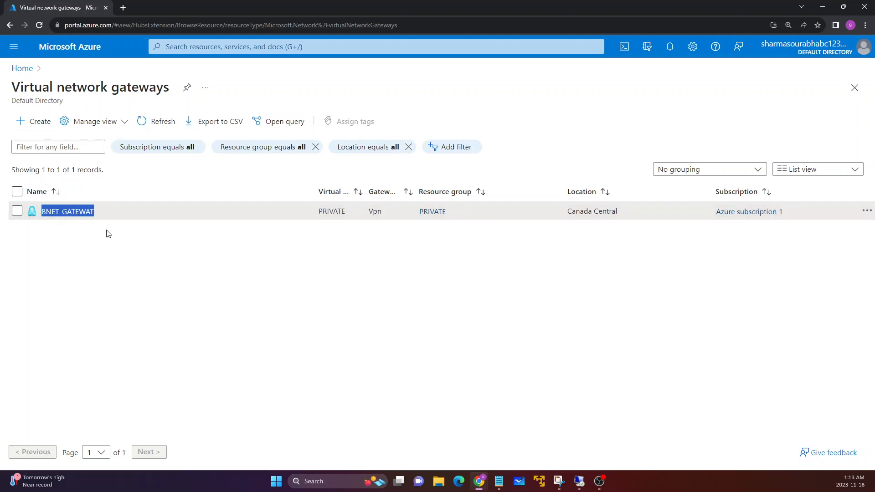
pyautogui.click(101, 251)
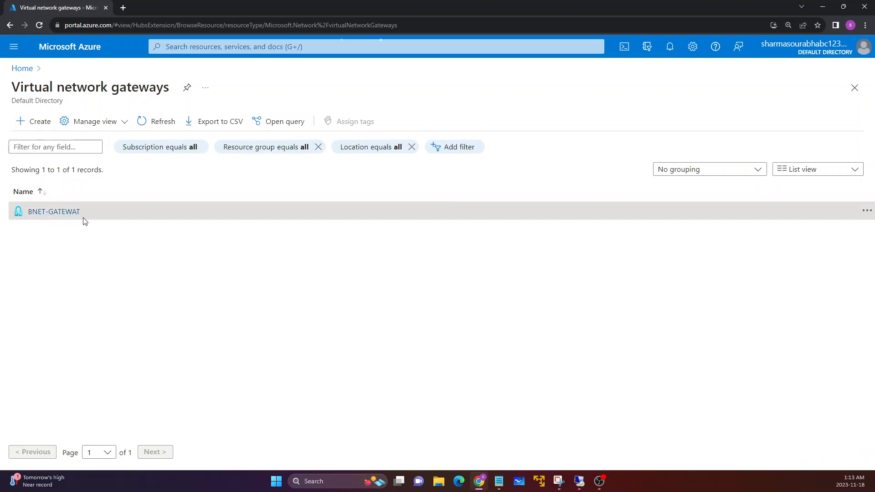
# Try to create a new virtual network gateway, choosing the PRIVATE virtual network
pyautogui.click(37, 122)
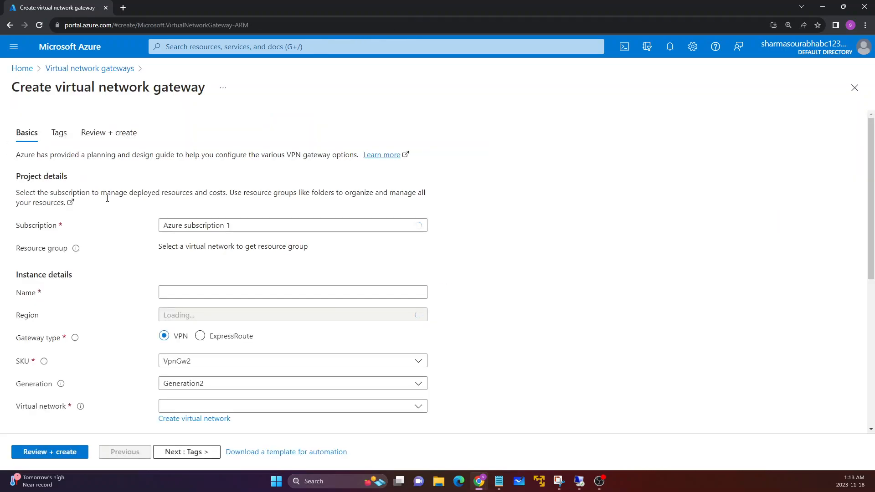
pyautogui.scroll(-1, 149, 273)
pyautogui.click(177, 247)
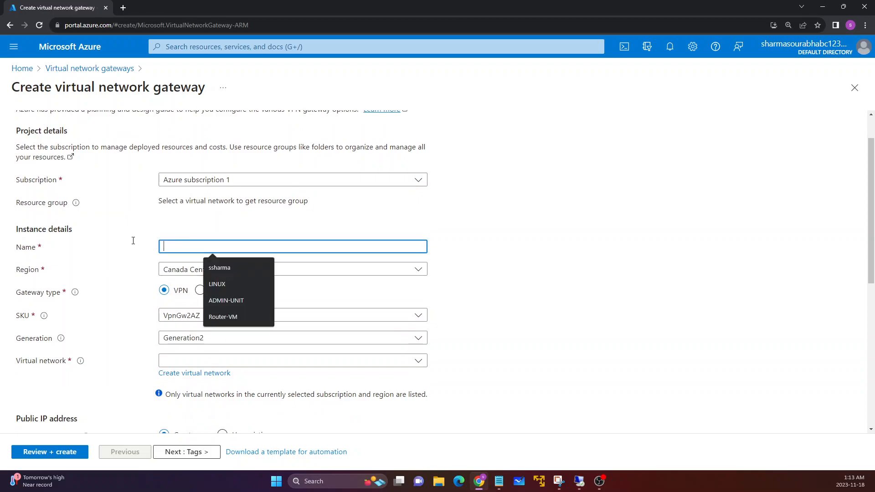
pyautogui.scroll(-2, 132, 274)
pyautogui.click(121, 314)
pyautogui.click(217, 271)
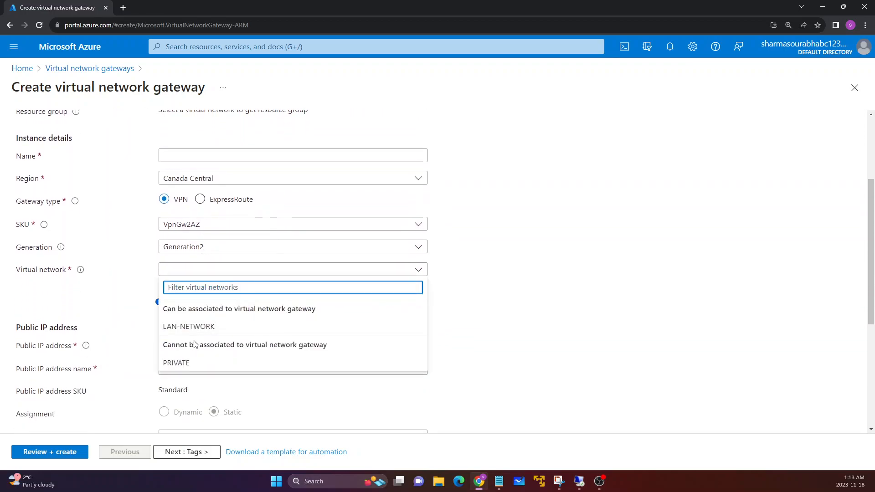
pyautogui.click(187, 367)
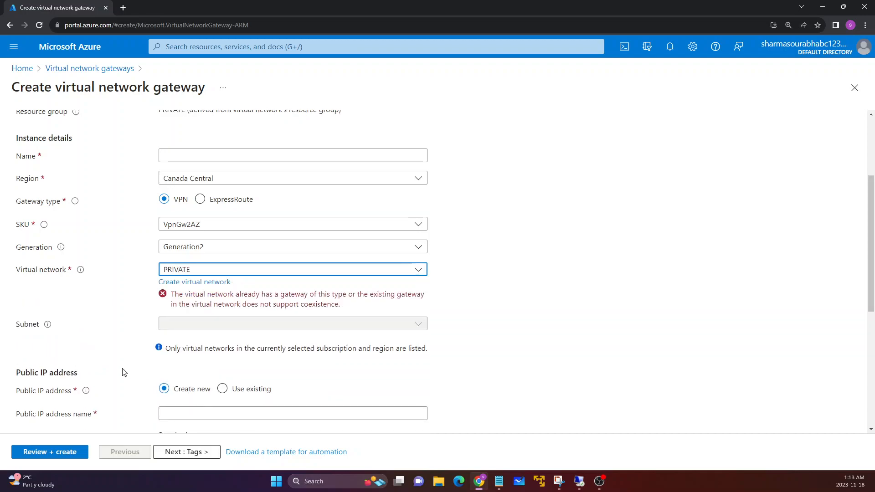
# Review the gateway form's subnet field, then leave the form for the portal home page
pyautogui.scroll(-2, 122, 369)
pyautogui.click(170, 233)
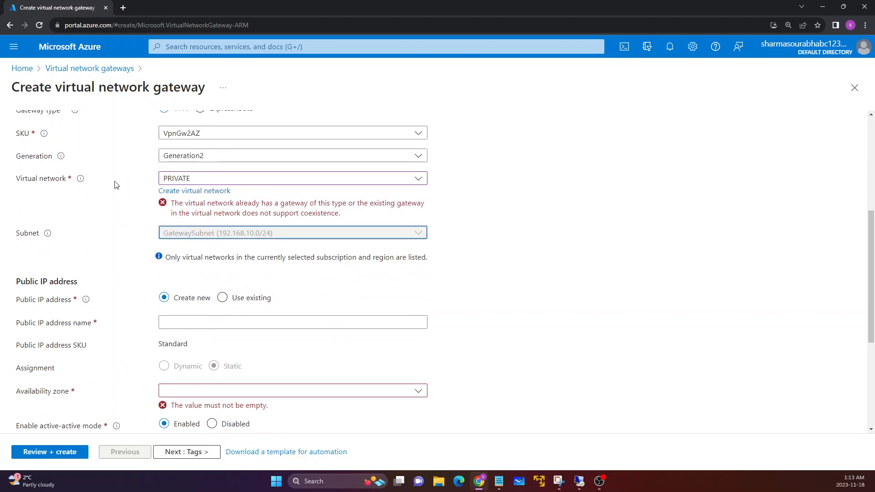
pyautogui.click(22, 185)
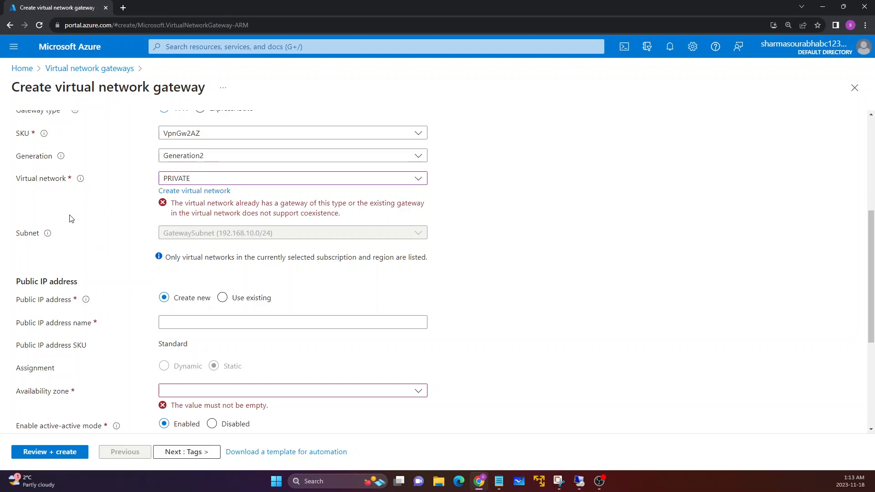
pyautogui.scroll(4, 172, 246)
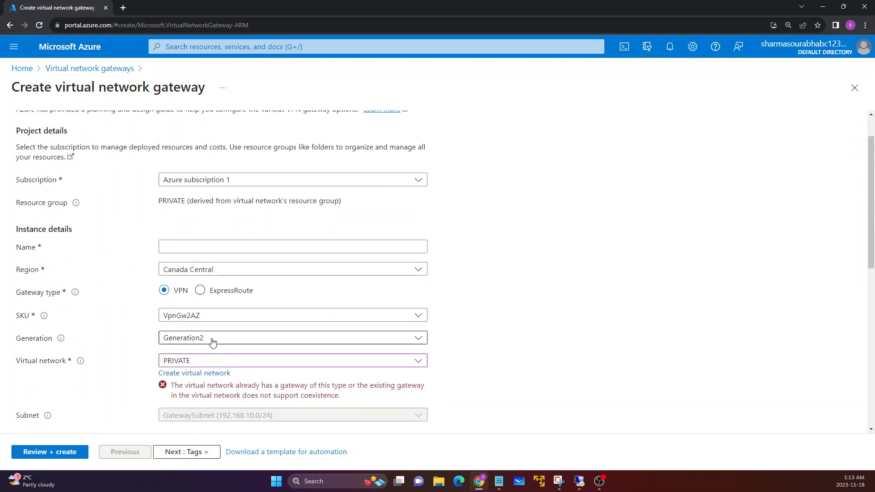
pyautogui.scroll(1, 78, 184)
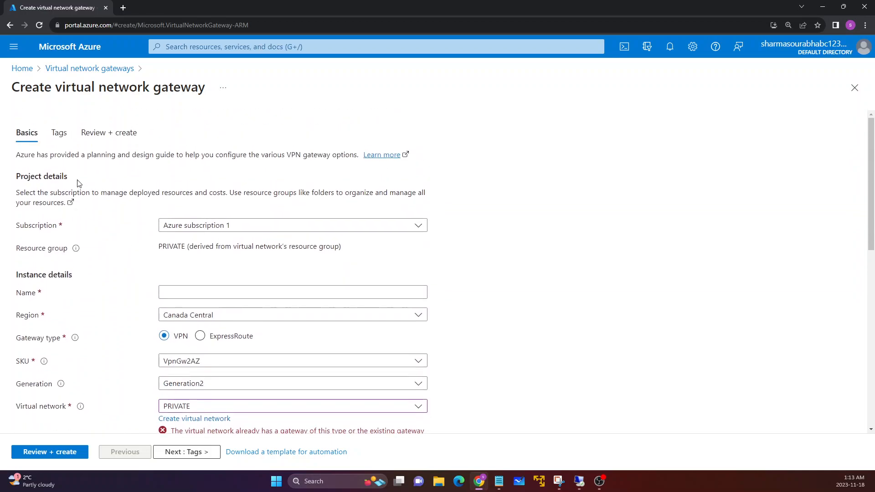
pyautogui.moveTo(20, 86); pyautogui.dragTo(202, 85)
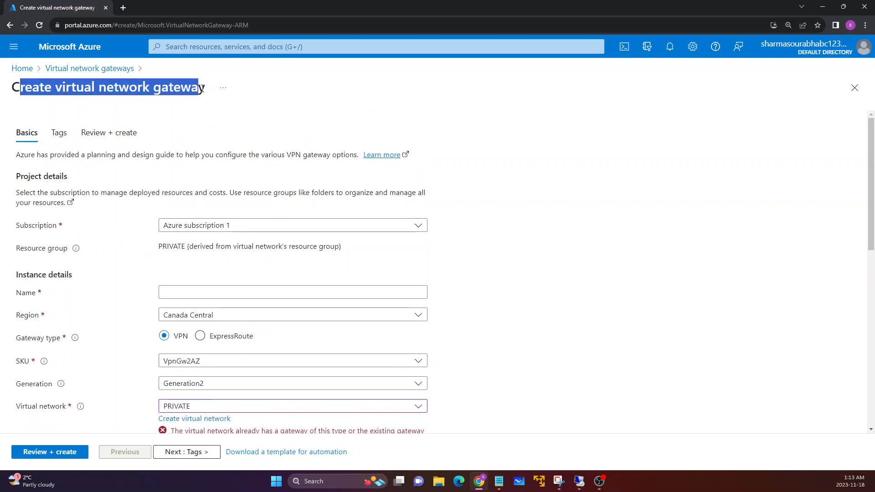
pyautogui.click(203, 112)
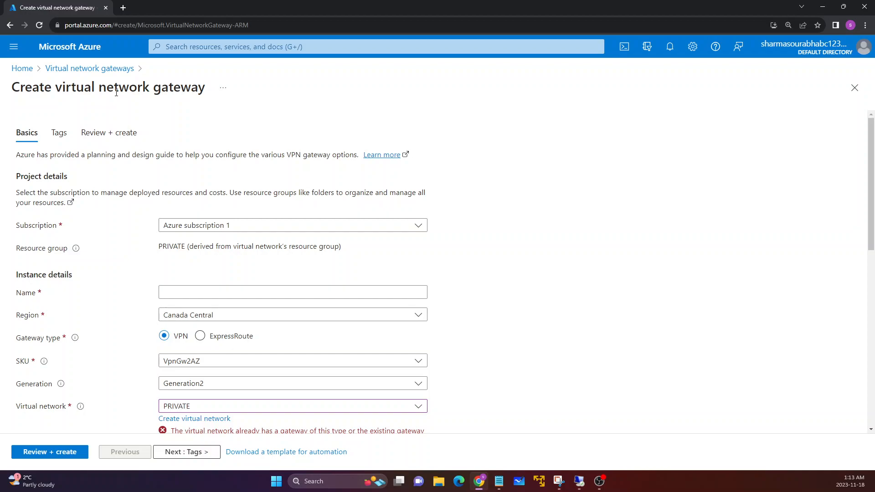
pyautogui.click(20, 68)
pyautogui.click(489, 76)
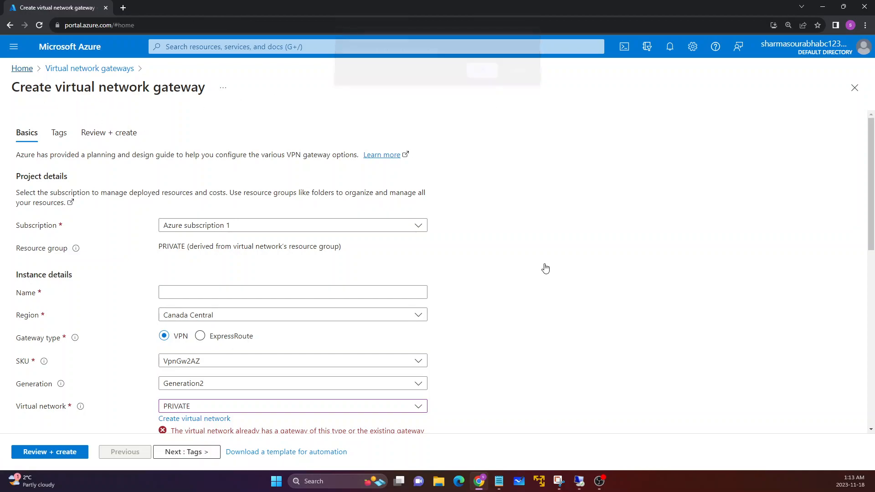
# Switch to the network diagram and annotate the PRIVATE network, its subnets, the router server and Local Network Gateway
pyautogui.hotkey('alt', 'Tab')
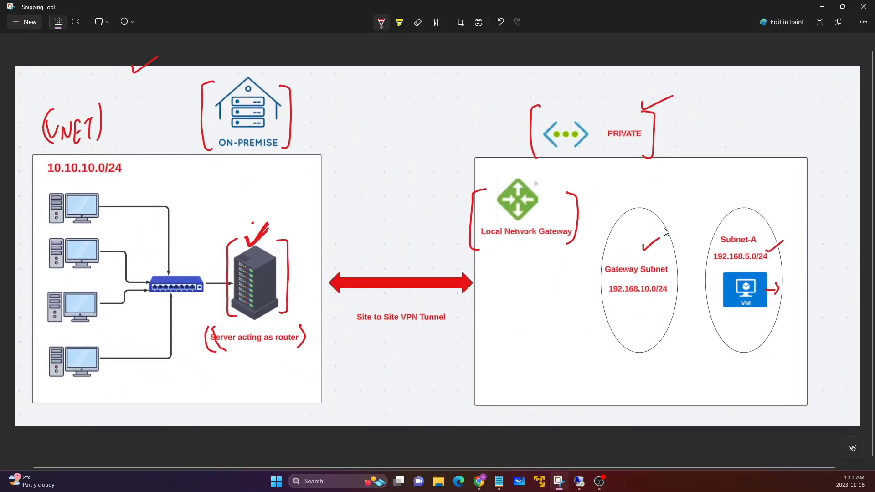
pyautogui.moveTo(643, 240); pyautogui.dragTo(663, 212)
pyautogui.moveTo(728, 228)
pyautogui.mouseDown()
pyautogui.moveTo(716, 234)
pyautogui.moveTo(725, 321)
pyautogui.moveTo(763, 312)
pyautogui.moveTo(743, 231)
pyautogui.mouseUp()
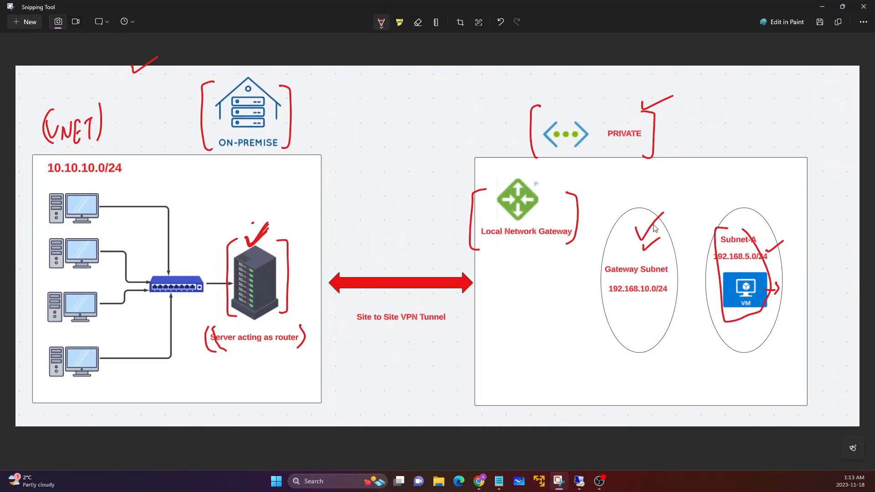
pyautogui.moveTo(577, 106); pyautogui.dragTo(643, 65)
pyautogui.moveTo(239, 236)
pyautogui.mouseDown()
pyautogui.moveTo(250, 248)
pyautogui.moveTo(278, 221)
pyautogui.mouseUp()
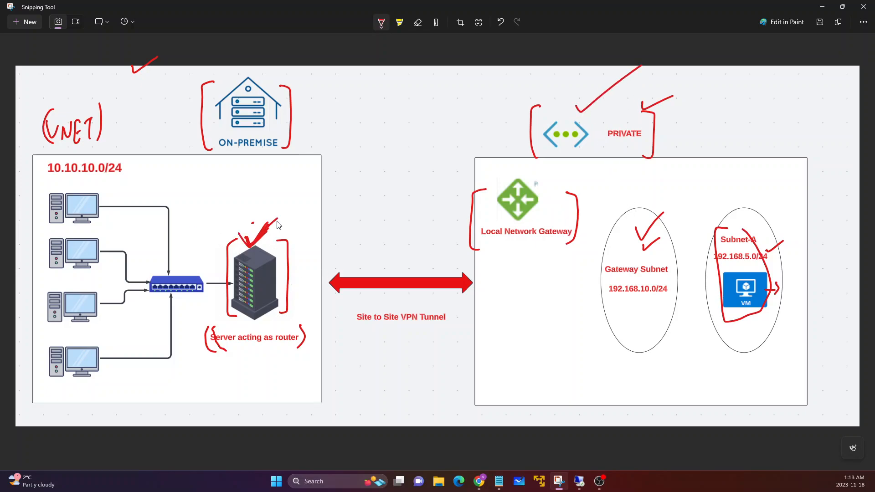
pyautogui.moveTo(215, 328)
pyautogui.mouseDown()
pyautogui.moveTo(200, 339)
pyautogui.moveTo(247, 356)
pyautogui.mouseUp()
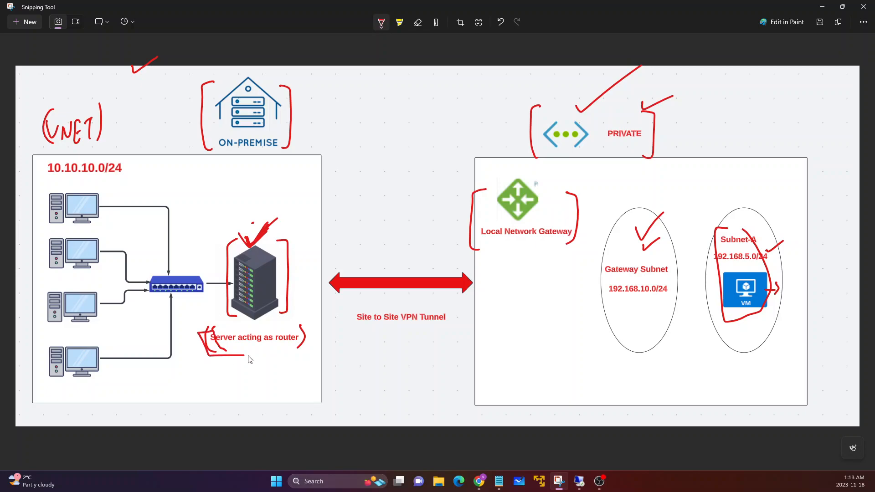
pyautogui.moveTo(480, 177); pyautogui.dragTo(506, 255)
pyautogui.moveTo(564, 175); pyautogui.dragTo(572, 237)
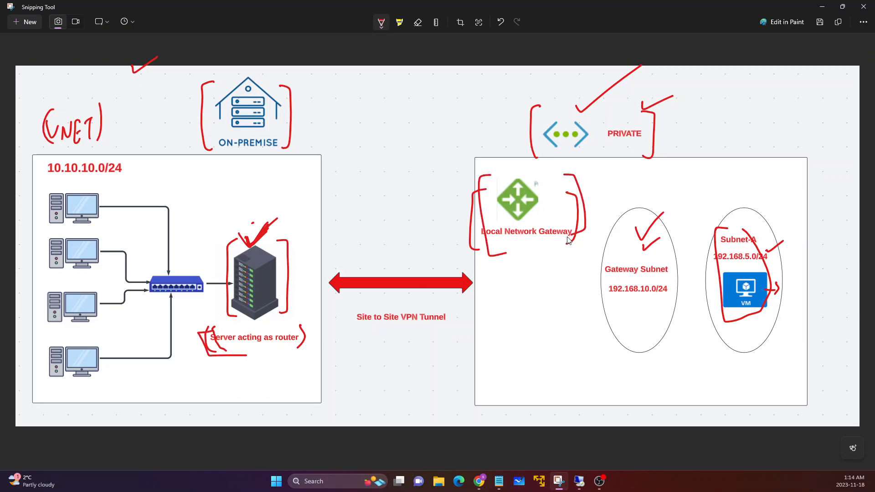
# Switch to the Router-VM remote desktop and start the Add Roles and Features wizard past its introduction
pyautogui.click(822, 7)
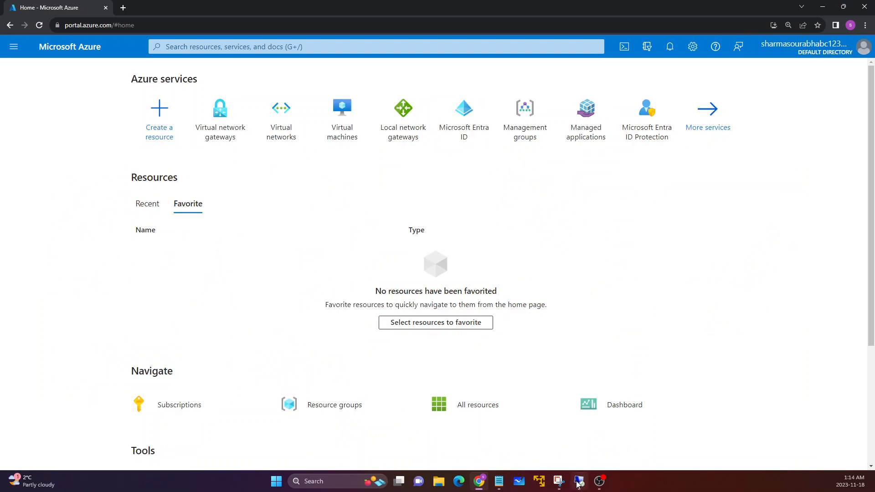
pyautogui.moveTo(576, 486)
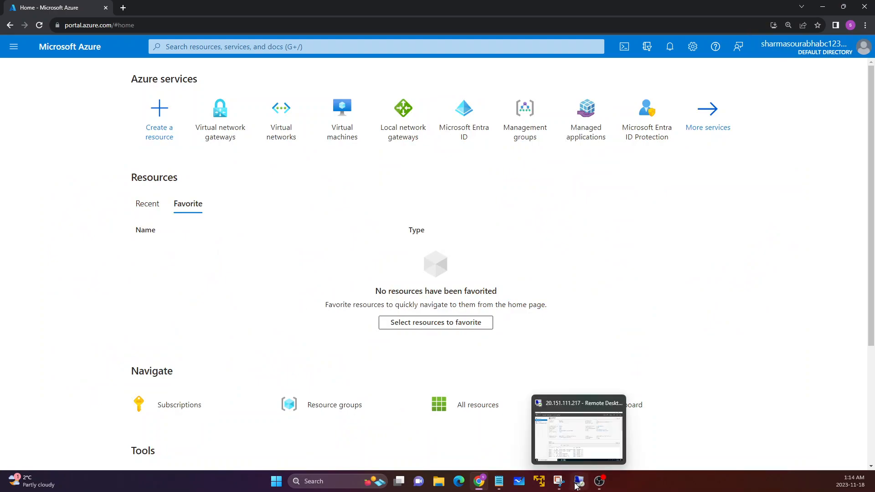
pyautogui.click(576, 487)
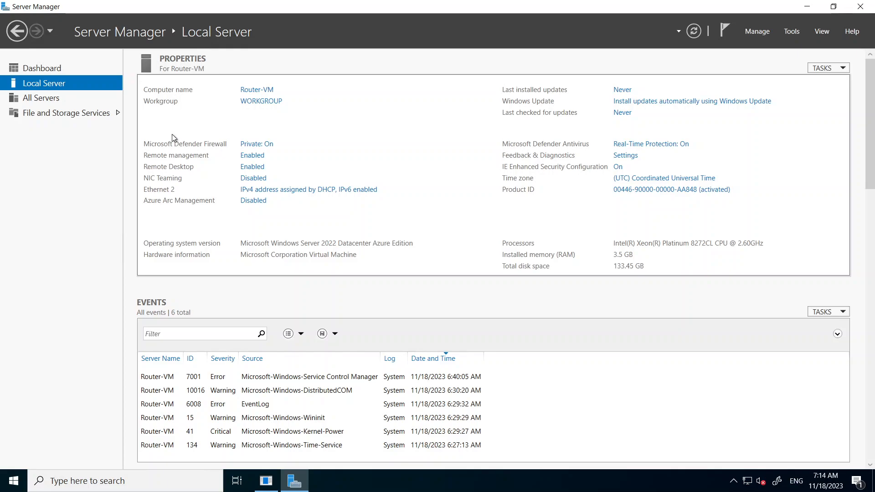
pyautogui.click(754, 35)
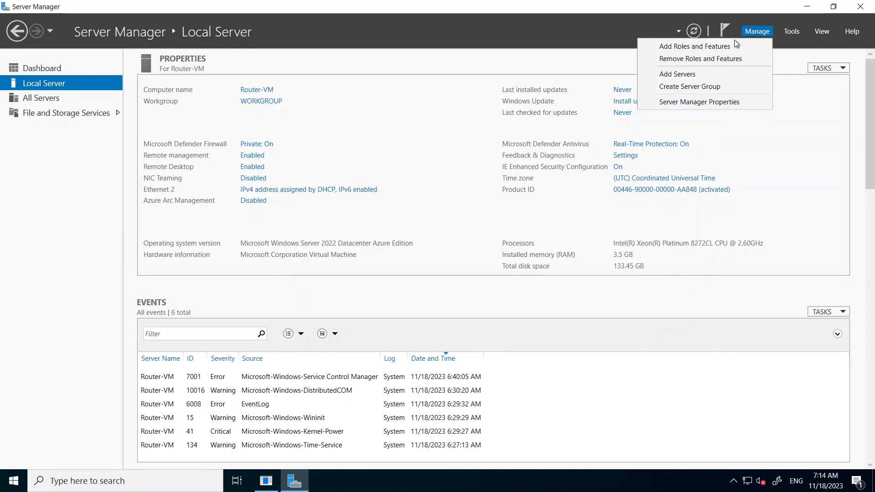
pyautogui.click(695, 46)
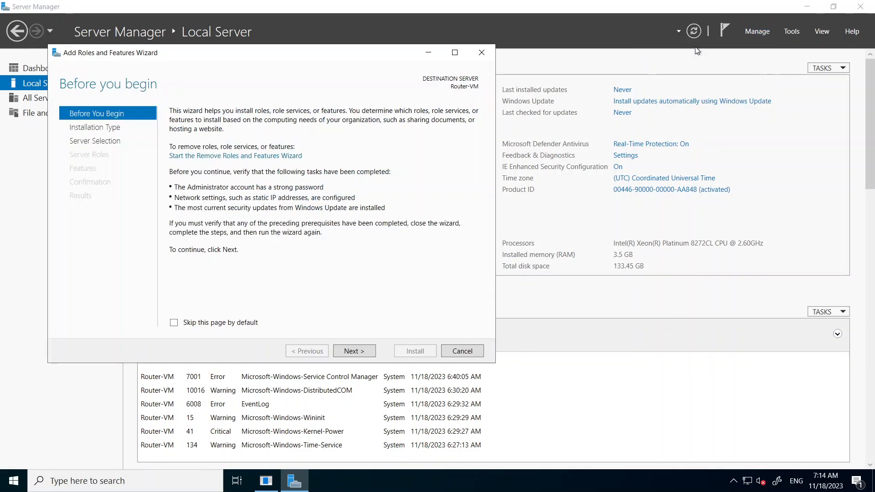
pyautogui.click(347, 353)
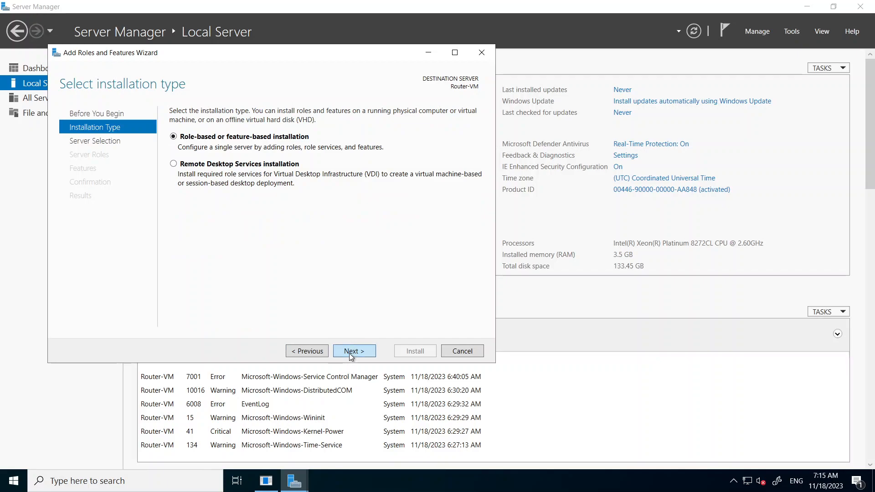
# Advance the Add Roles and Features wizard and select the Remote Access server role
pyautogui.click(348, 352)
pyautogui.click(348, 352)
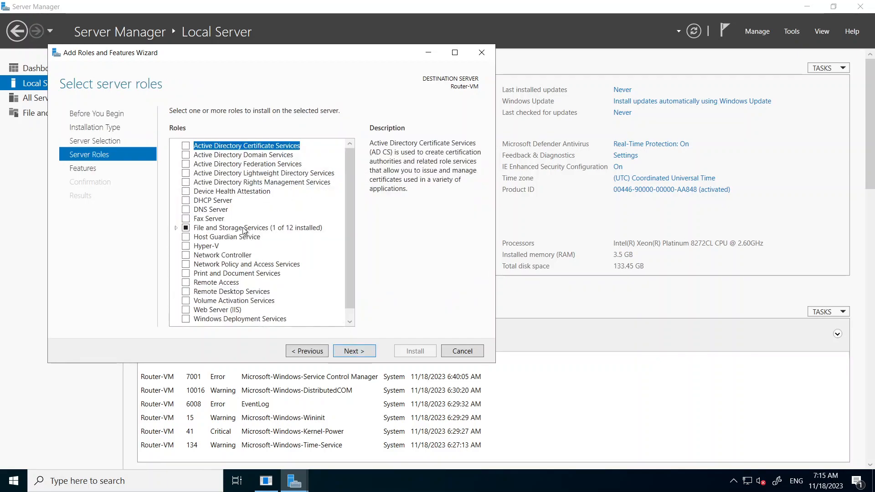
pyautogui.click(186, 283)
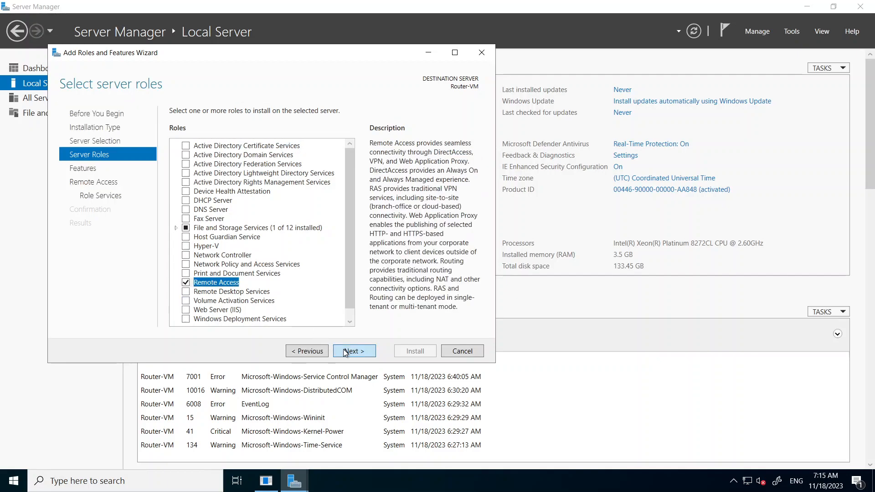
pyautogui.click(345, 352)
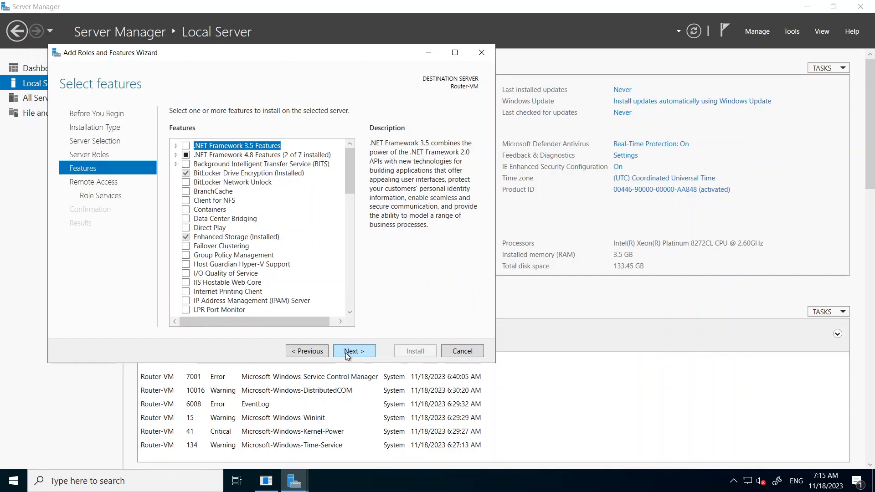
# Select the DirectAccess and VPN (RAS) and Routing role services, adding their required features
pyautogui.click(346, 352)
pyautogui.click(346, 356)
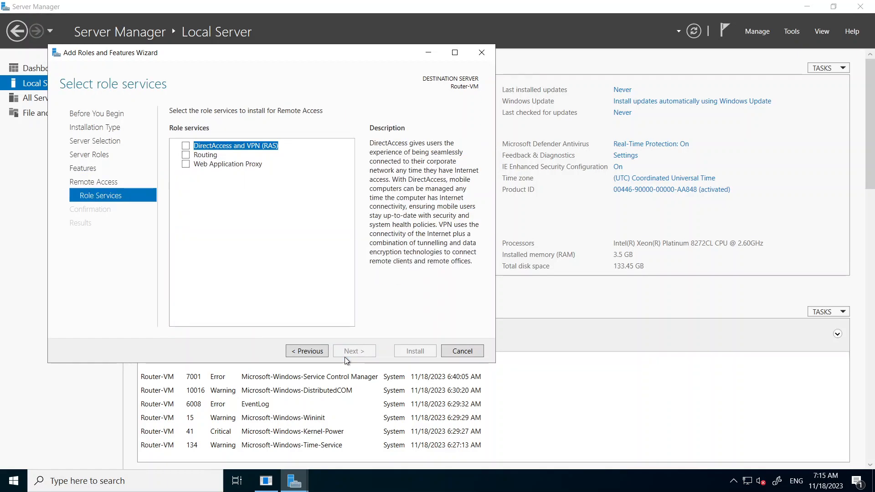
pyautogui.click(187, 146)
pyautogui.click(302, 305)
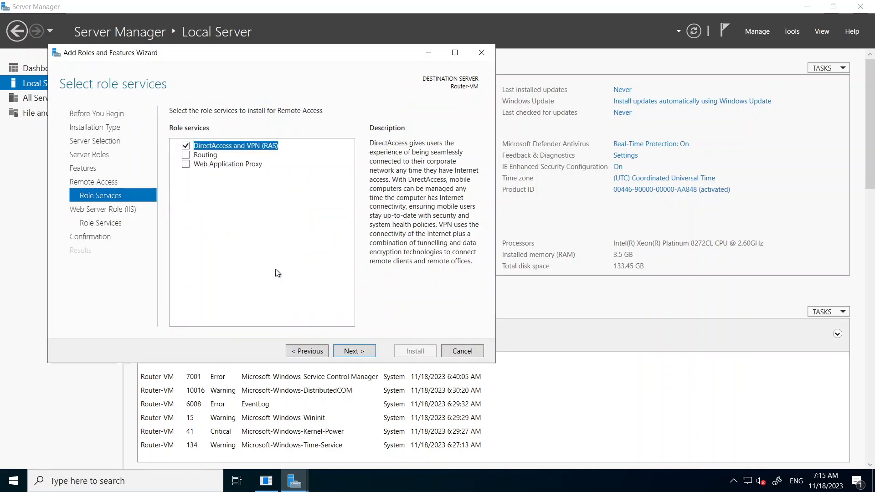
pyautogui.click(186, 155)
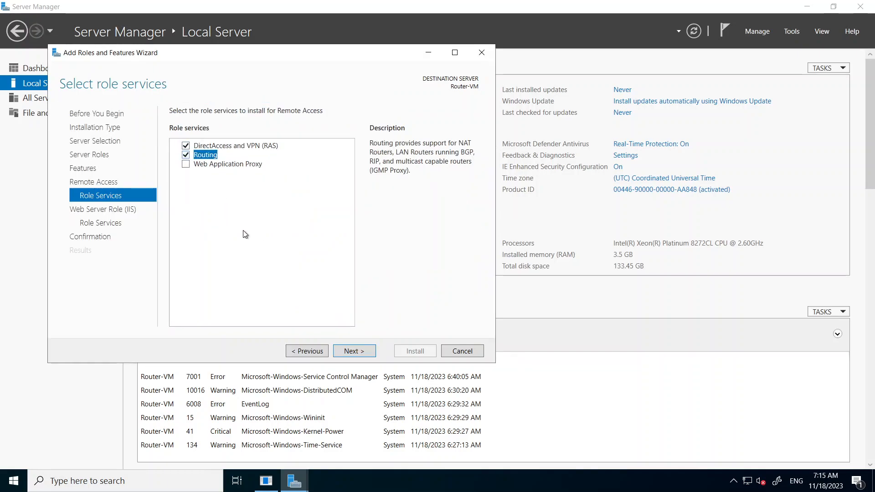
# Accept the default Web Server (IIS) role services and start the installation
pyautogui.click(356, 352)
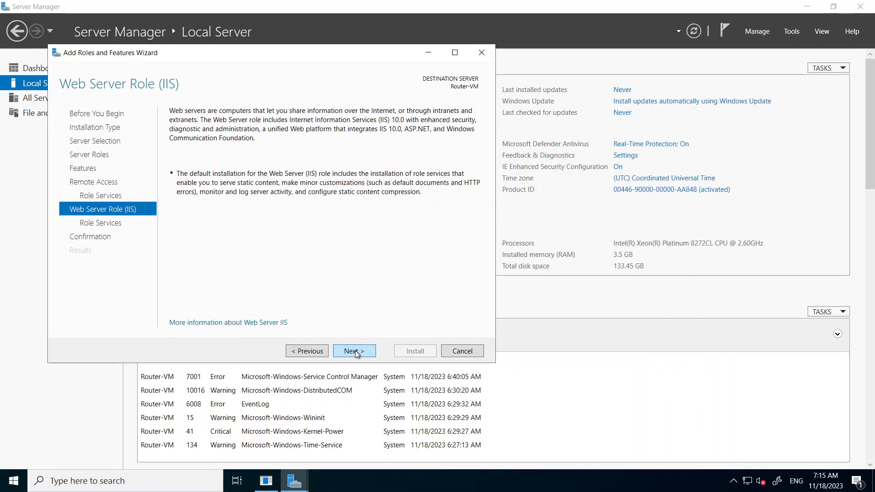
pyautogui.click(355, 351)
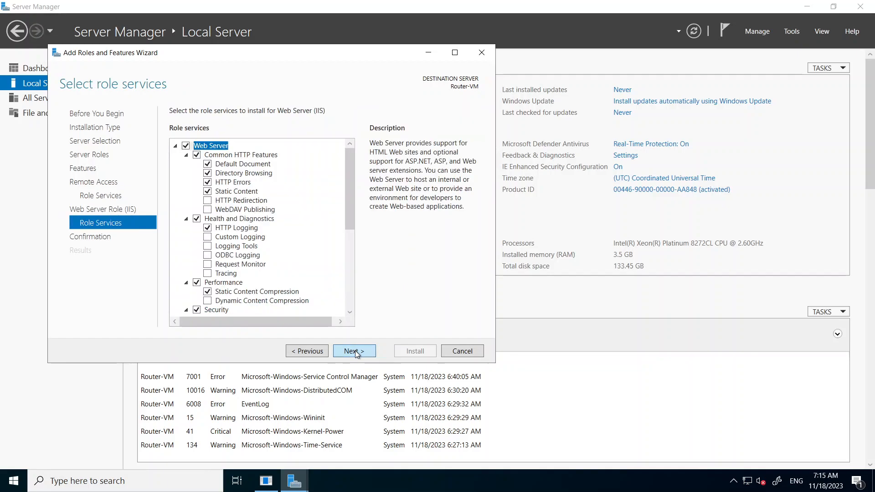
pyautogui.click(355, 351)
pyautogui.click(412, 354)
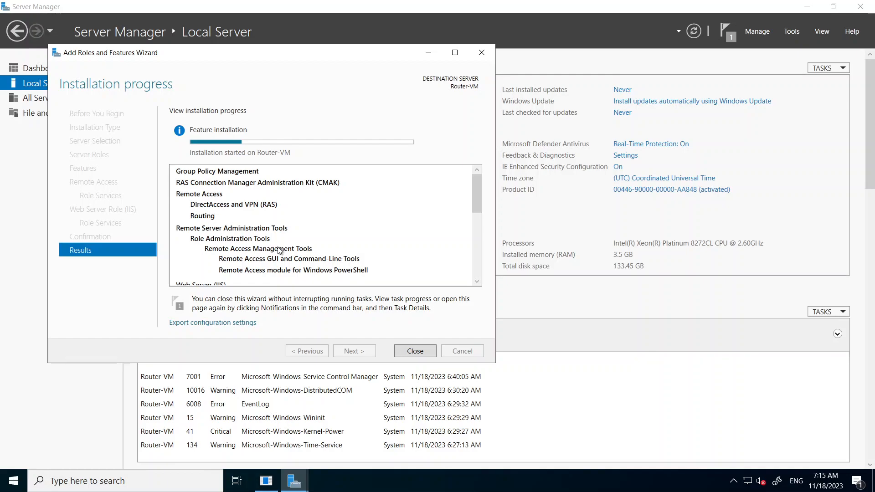
# Review the list of roles and features being installed in the progress page
pyautogui.scroll(-2, 278, 247)
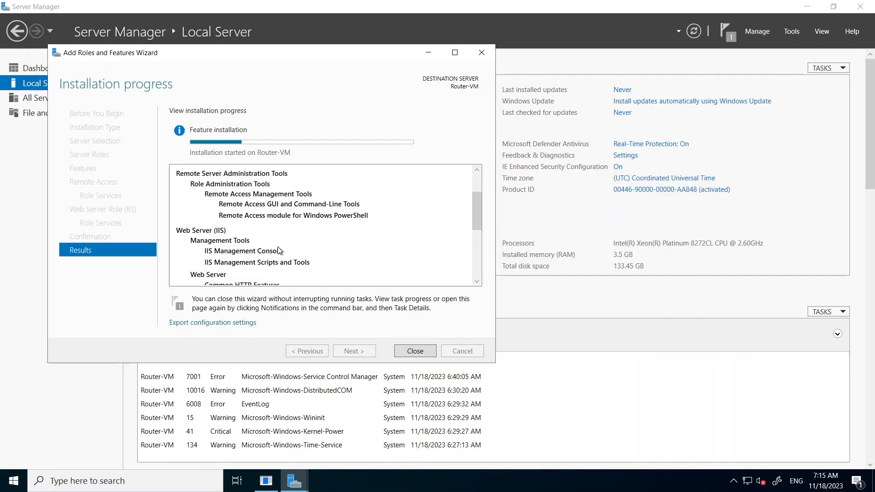
pyautogui.scroll(-2, 278, 247)
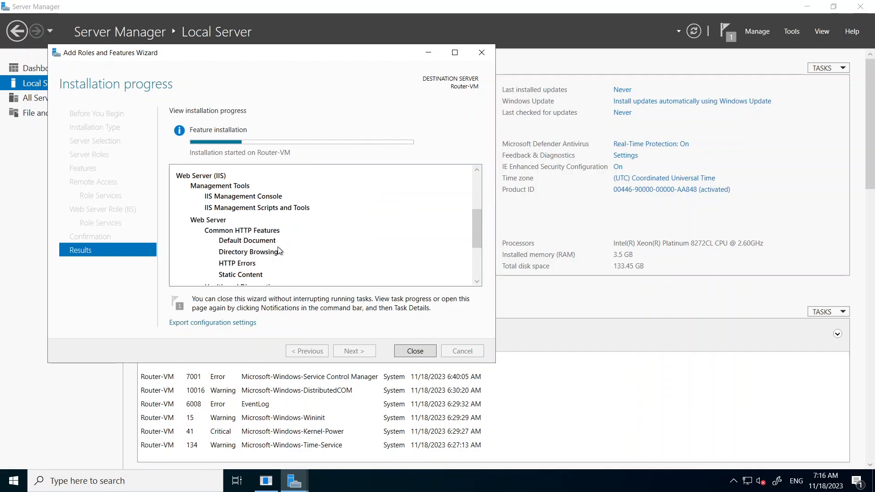
pyautogui.scroll(4, 278, 247)
pyautogui.scroll(2, 278, 247)
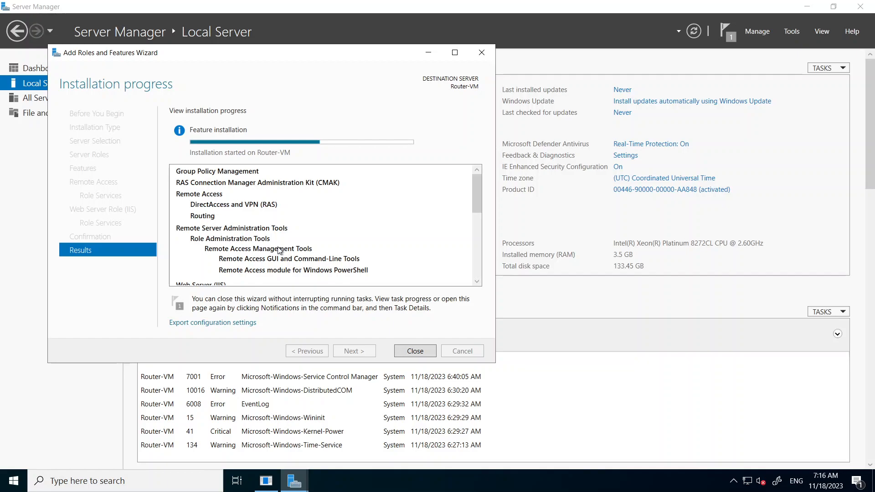
pyautogui.scroll(-1, 279, 251)
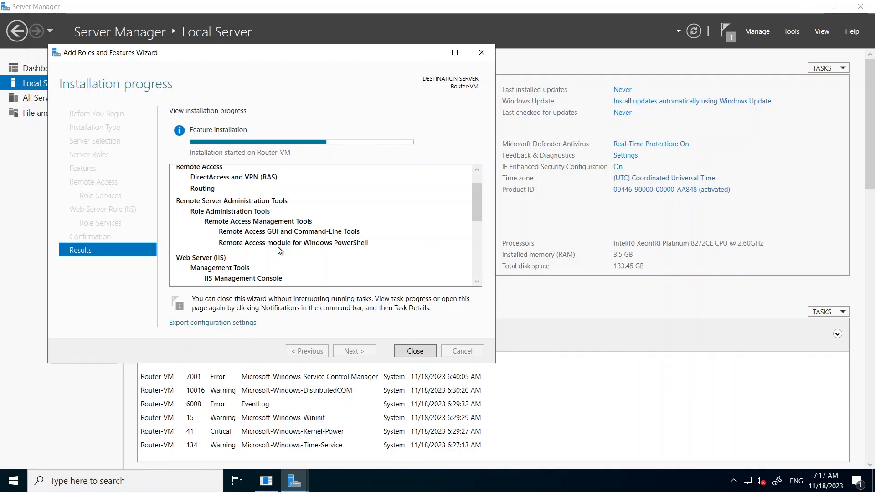
pyautogui.scroll(-2, 278, 247)
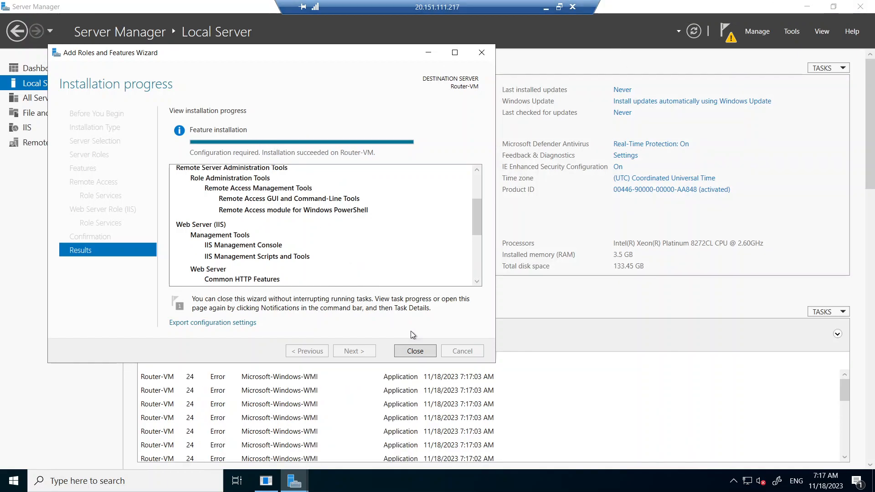
# Close the installation wizard and cancel the Shutdown Event Tracker dialog
pyautogui.click(420, 351)
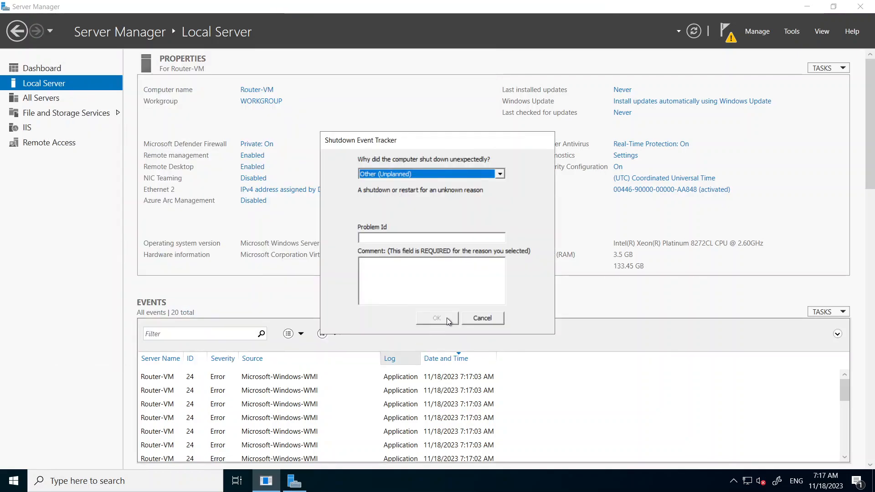
pyautogui.click(482, 319)
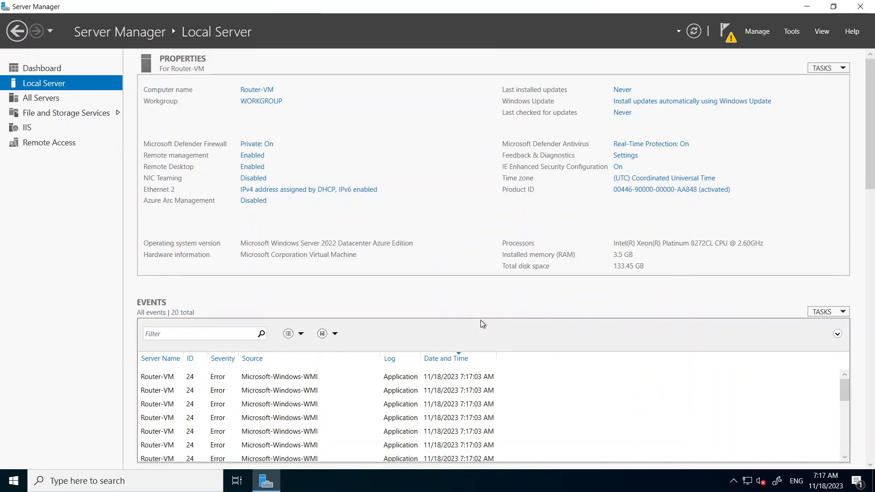
# Open the Remote Access Getting Started Wizard from the notifications and choose Deploy VPN only
pyautogui.click(727, 32)
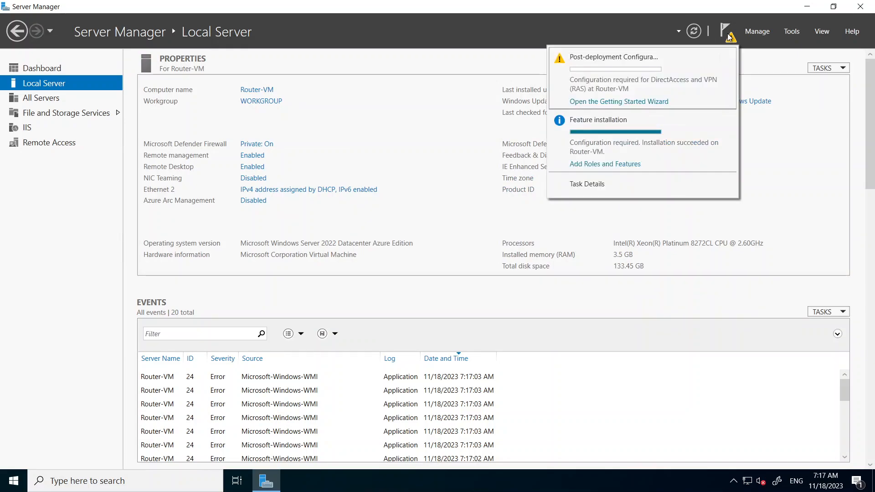
pyautogui.click(609, 104)
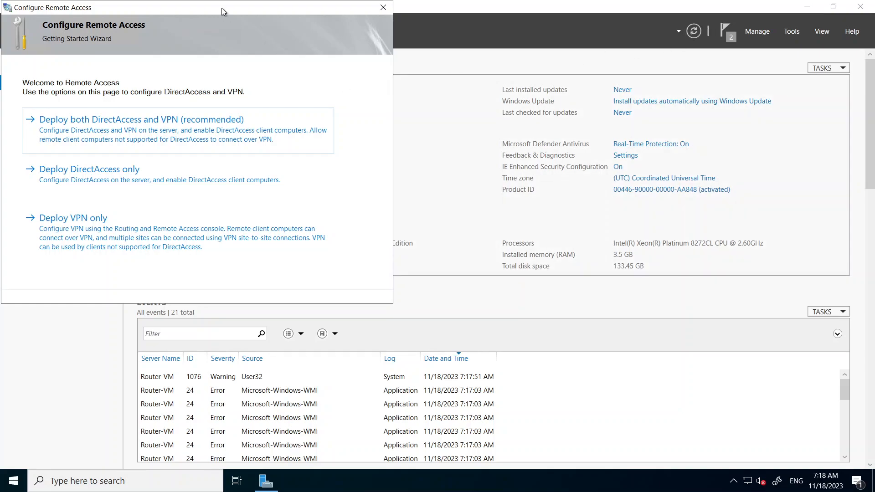
pyautogui.moveTo(221, 7); pyautogui.dragTo(377, 73)
pyautogui.click(806, 6)
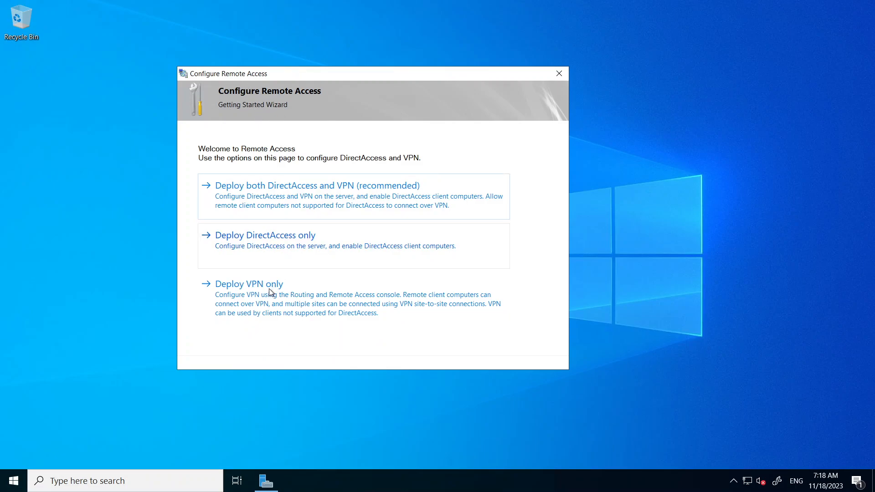
pyautogui.click(244, 303)
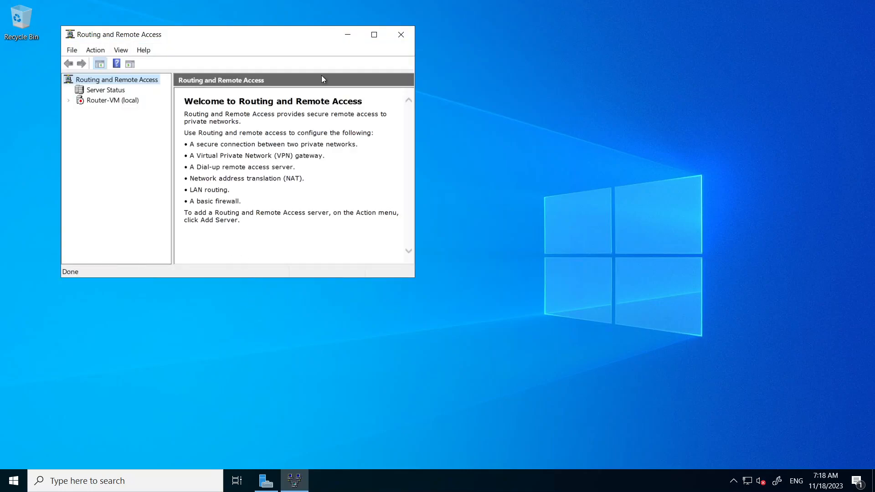
# Maximize the Routing and Remote Access console and start configuring and enabling routing on Router-VM
pyautogui.click(375, 36)
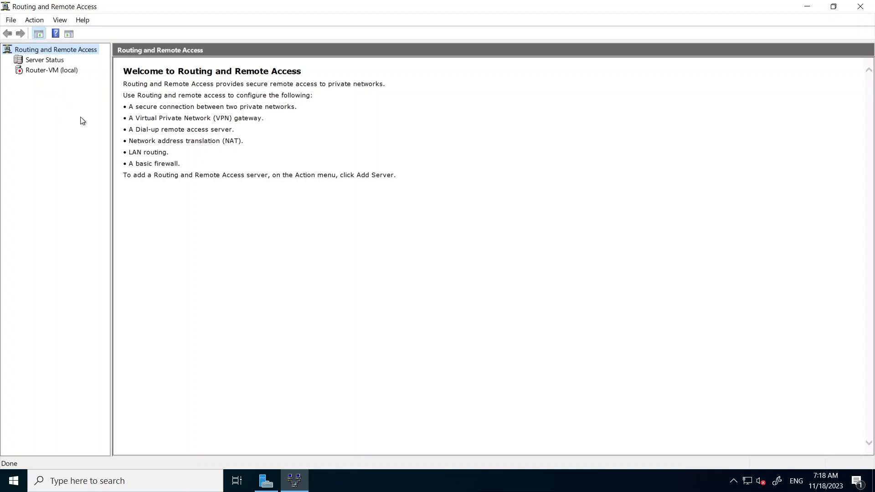
pyautogui.rightClick(39, 71)
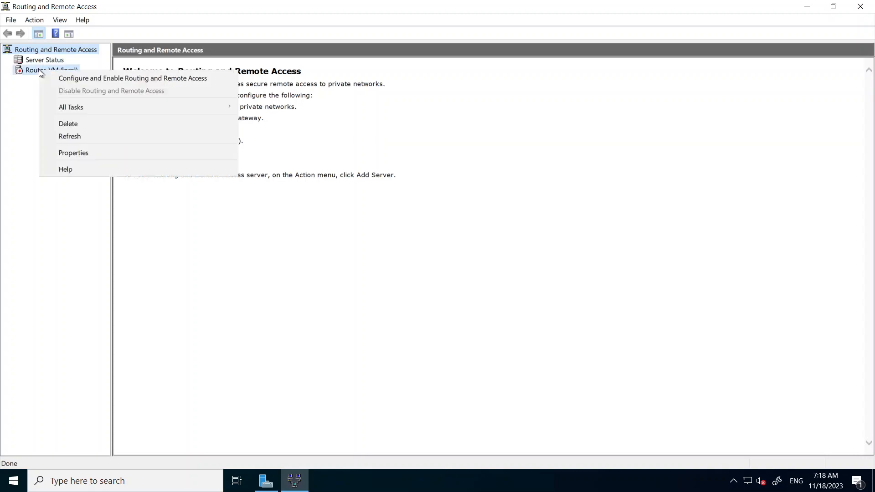
pyautogui.click(104, 78)
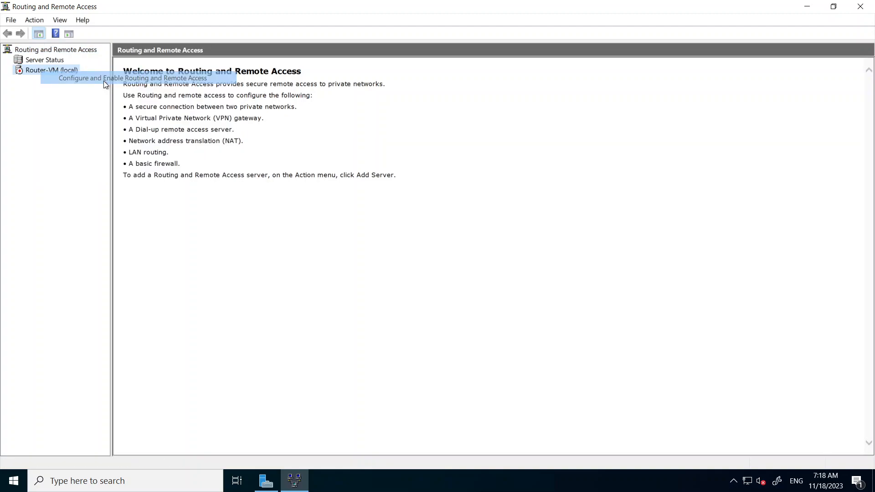
pyautogui.click(518, 347)
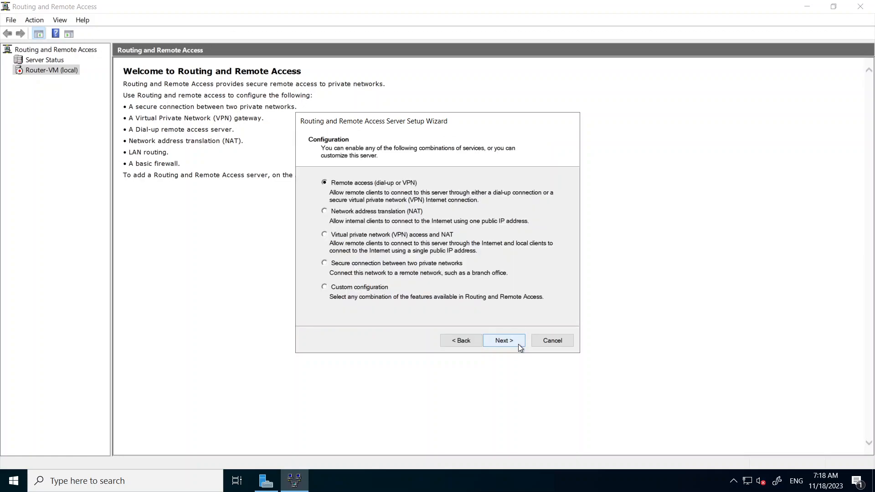
# Choose Custom configuration with VPN access and LAN routing, finish the setup wizard, and start the service
pyautogui.click(324, 287)
pyautogui.click(498, 342)
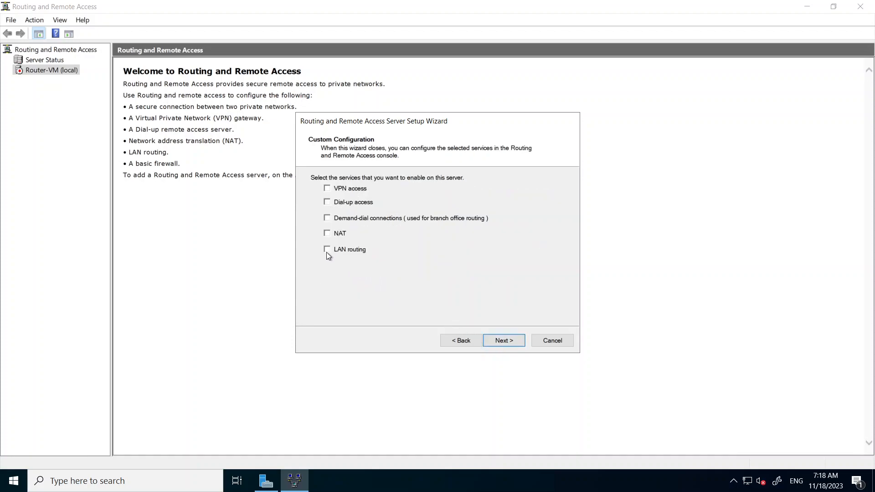
pyautogui.click(327, 189)
pyautogui.click(504, 342)
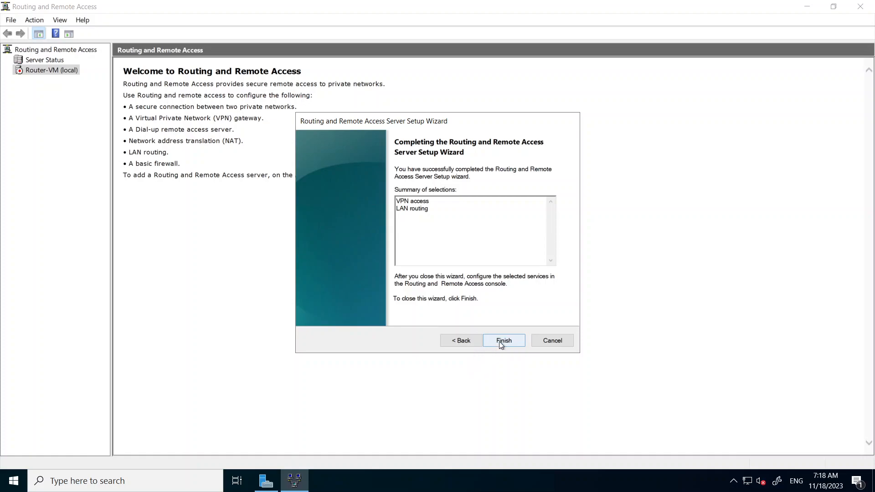
pyautogui.click(501, 342)
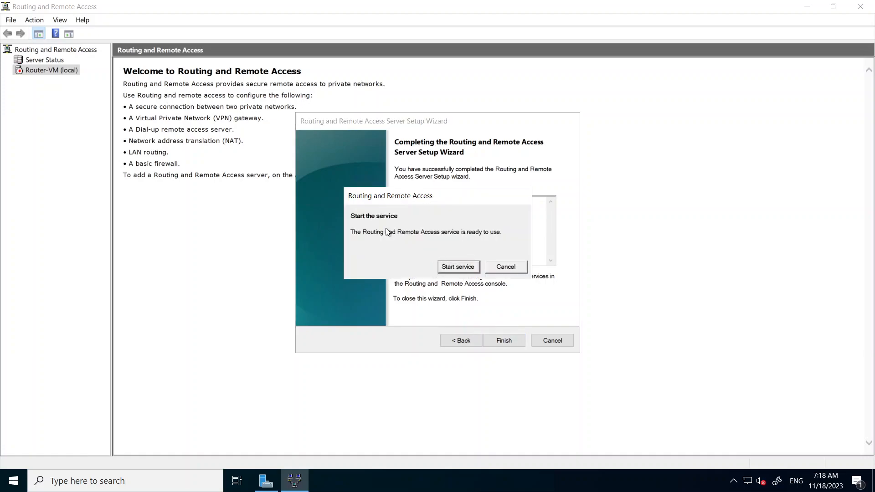
pyautogui.moveTo(381, 197); pyautogui.dragTo(294, 206)
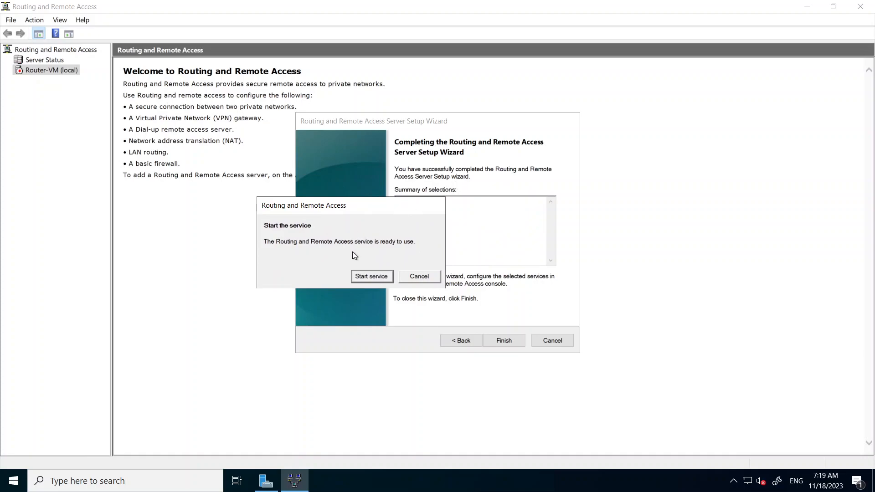
pyautogui.click(364, 276)
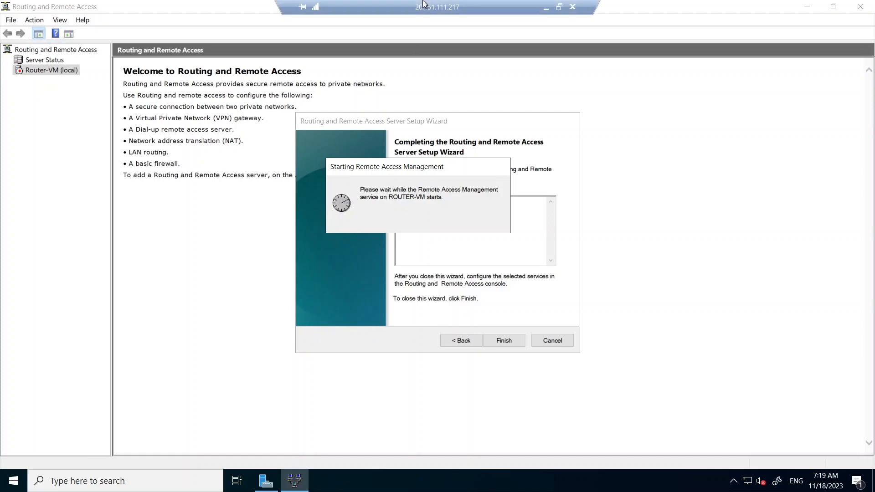
# Open the router's Network Interfaces list, then minimize the remote desktop to return to the Azure portal
pyautogui.doubleClick(428, 5)
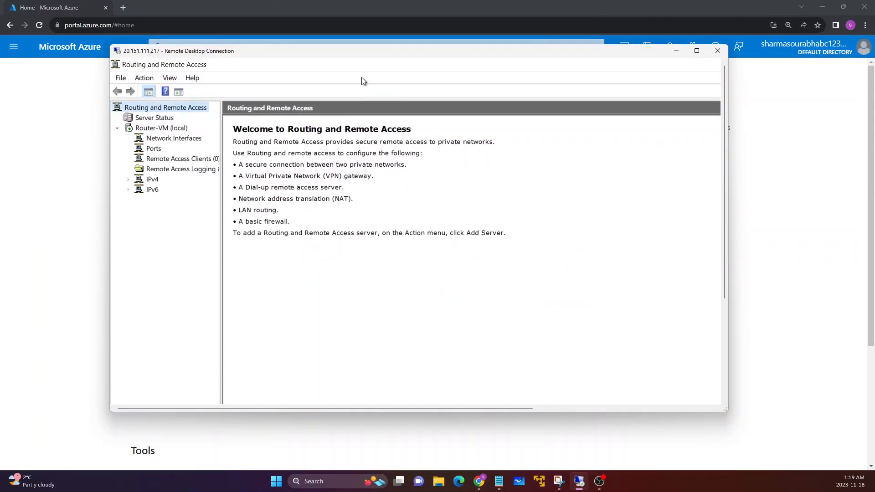
pyautogui.doubleClick(368, 51)
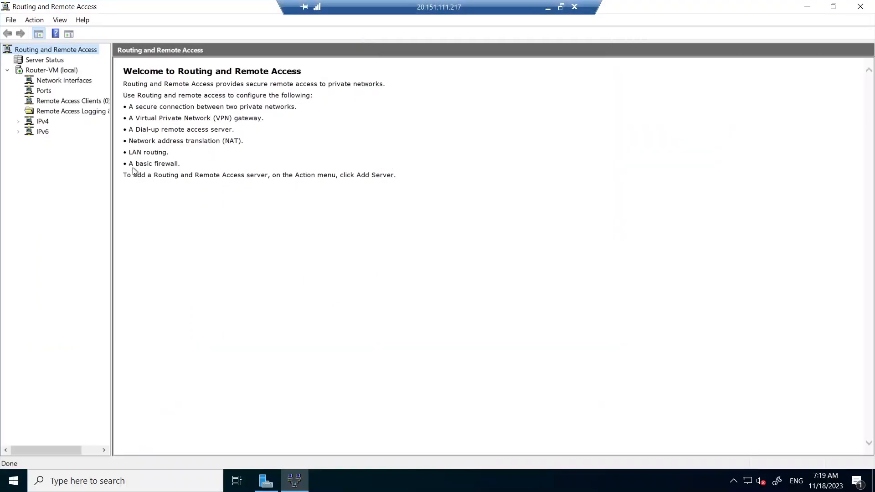
pyautogui.moveTo(116, 171); pyautogui.dragTo(185, 169)
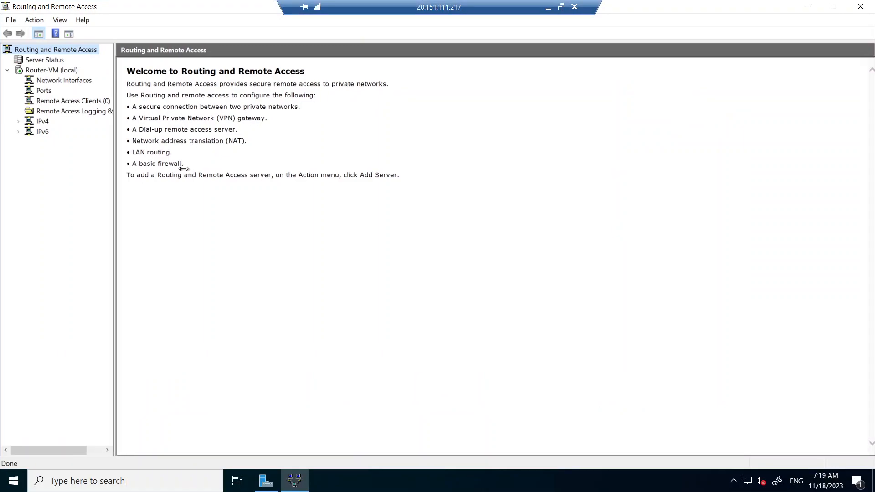
pyautogui.click(57, 82)
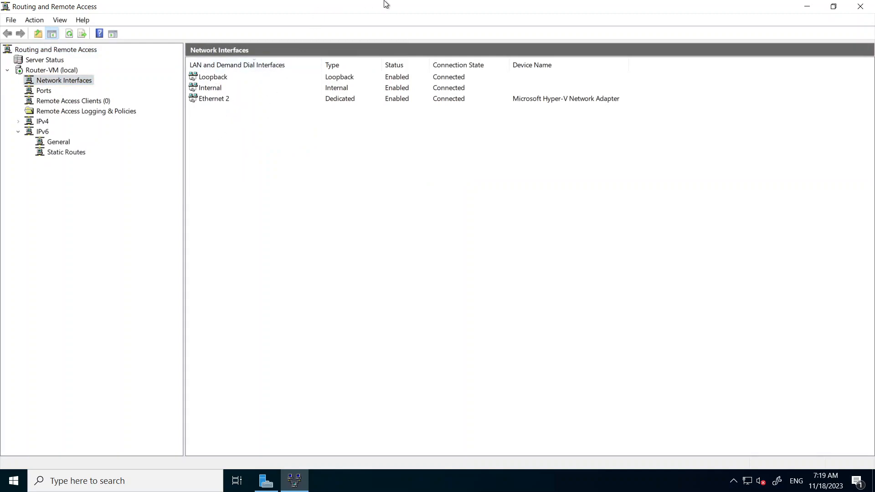
pyautogui.moveTo(414, 4)
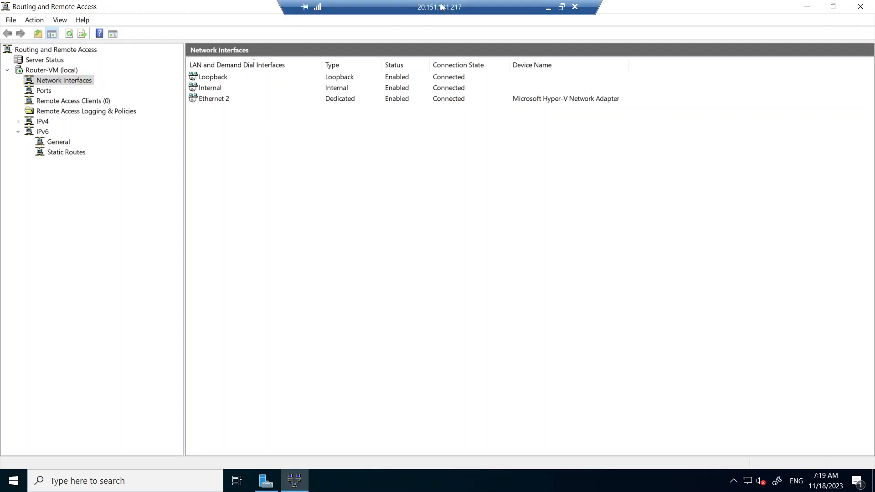
pyautogui.click(551, 5)
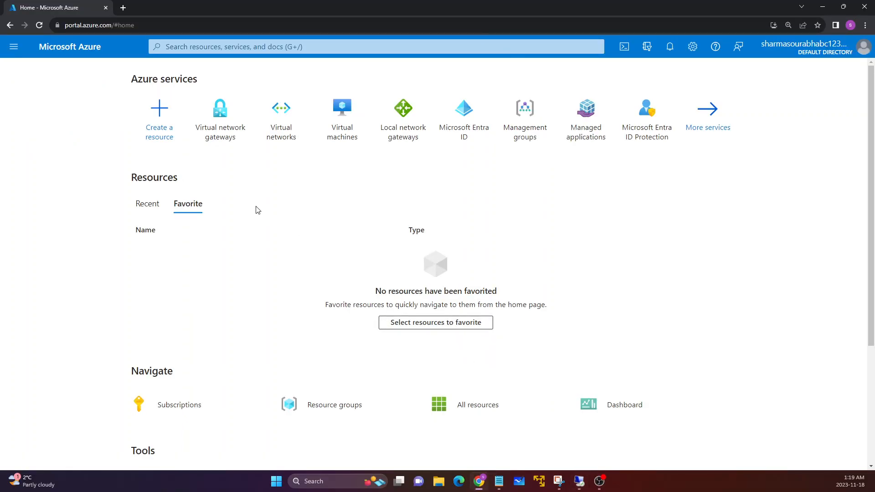
# Switch to the Snipping Tool network diagram and erase all existing ink annotations
pyautogui.click(559, 481)
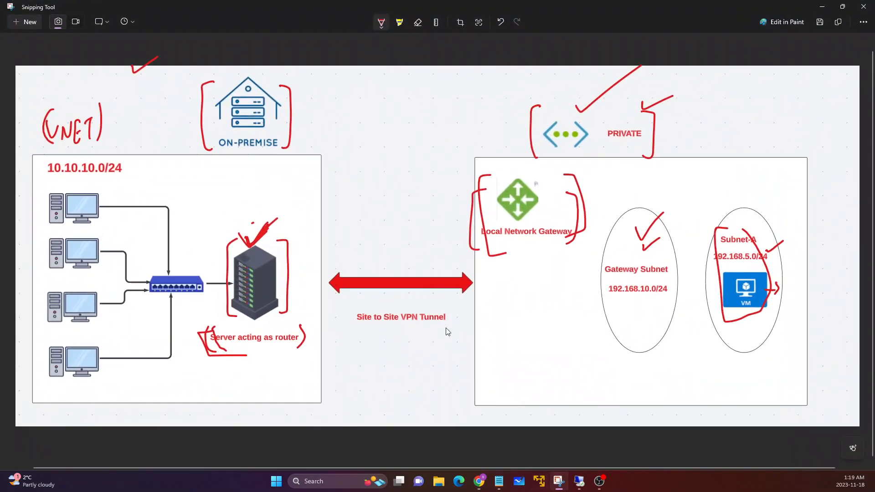
pyautogui.click(417, 29)
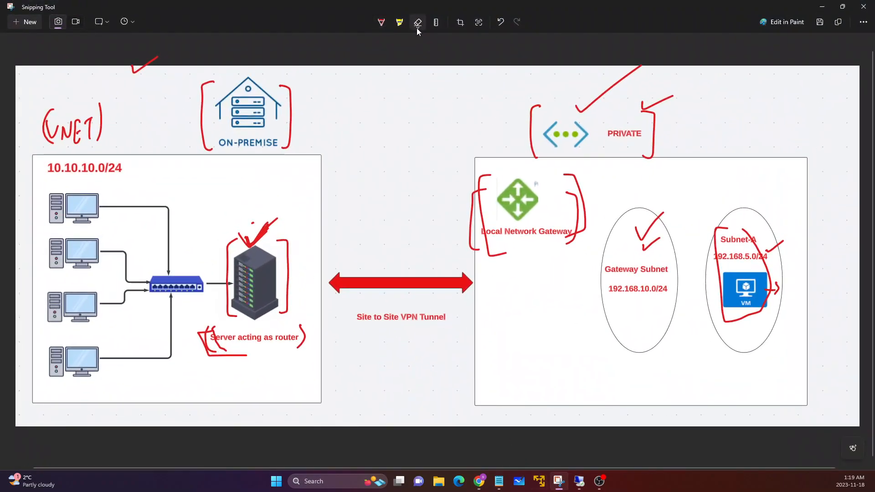
pyautogui.click(417, 28)
pyautogui.click(414, 45)
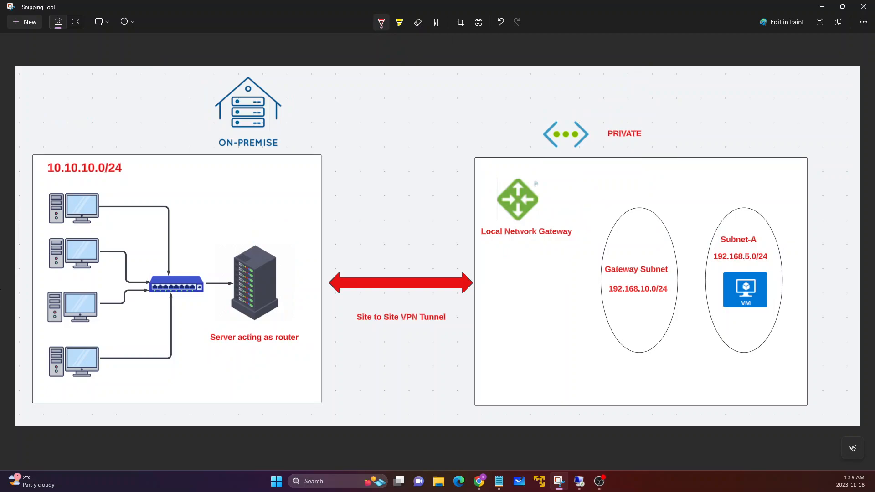
# Draw brackets around the on-premises server acting as router in the diagram
pyautogui.moveTo(237, 238)
pyautogui.mouseDown()
pyautogui.moveTo(224, 262)
pyautogui.moveTo(220, 328)
pyautogui.mouseUp()
pyautogui.click(283, 238)
pyautogui.moveTo(283, 239); pyautogui.dragTo(283, 317)
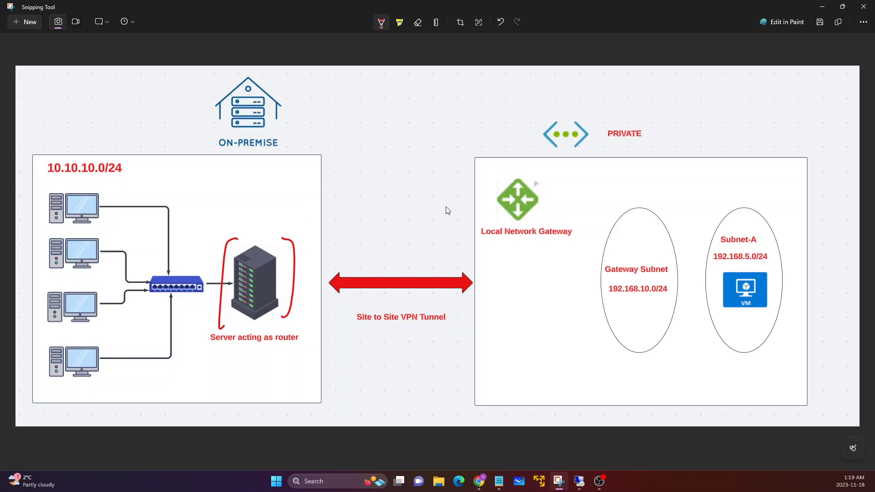
# Annotate the Azure side: tick both subnets and the PRIVATE network, and bracket the Local Network Gateway
pyautogui.moveTo(644, 215); pyautogui.dragTo(665, 211)
pyautogui.moveTo(753, 222); pyautogui.dragTo(777, 220)
pyautogui.moveTo(487, 178)
pyautogui.mouseDown()
pyautogui.moveTo(472, 237)
pyautogui.moveTo(483, 250)
pyautogui.mouseUp()
pyautogui.moveTo(568, 180)
pyautogui.mouseDown()
pyautogui.moveTo(580, 191)
pyautogui.moveTo(572, 246)
pyautogui.mouseUp()
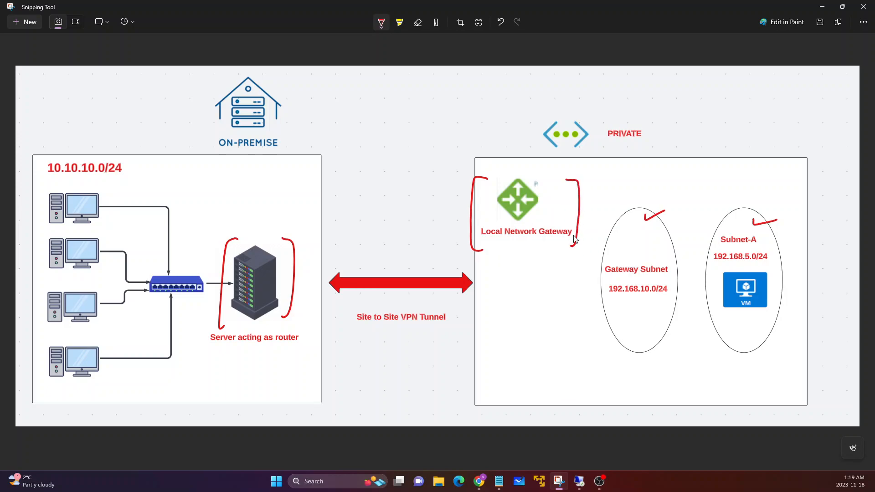
pyautogui.moveTo(497, 157); pyautogui.dragTo(516, 148)
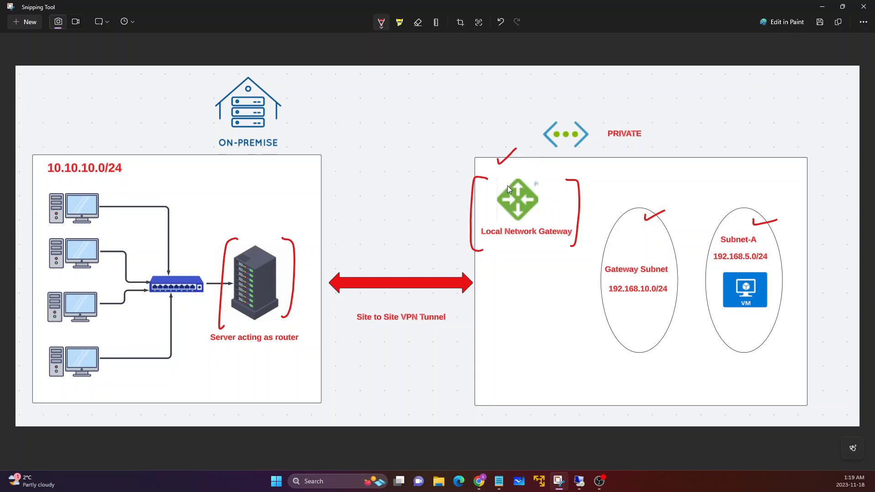
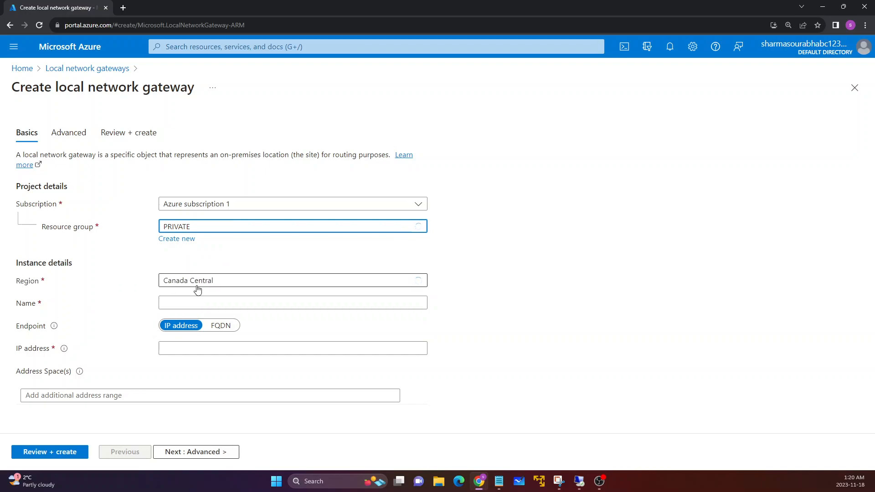
# Name the local network gateway LOCAL
pyautogui.click(185, 303)
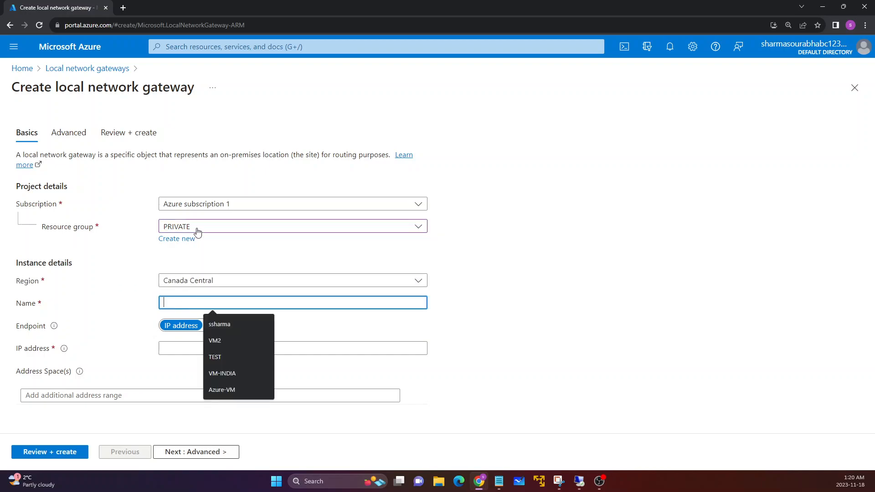
pyautogui.write('LOCAL')
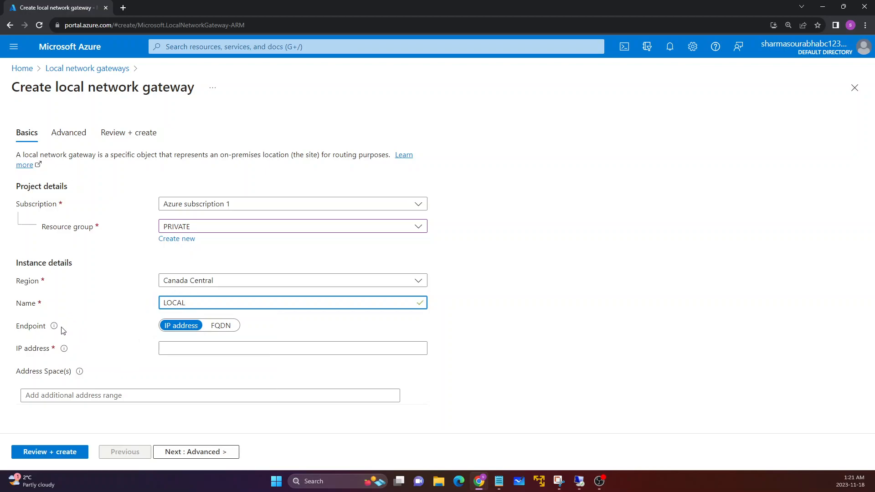
pyautogui.moveTo(20, 328); pyautogui.dragTo(50, 353)
pyautogui.click(99, 342)
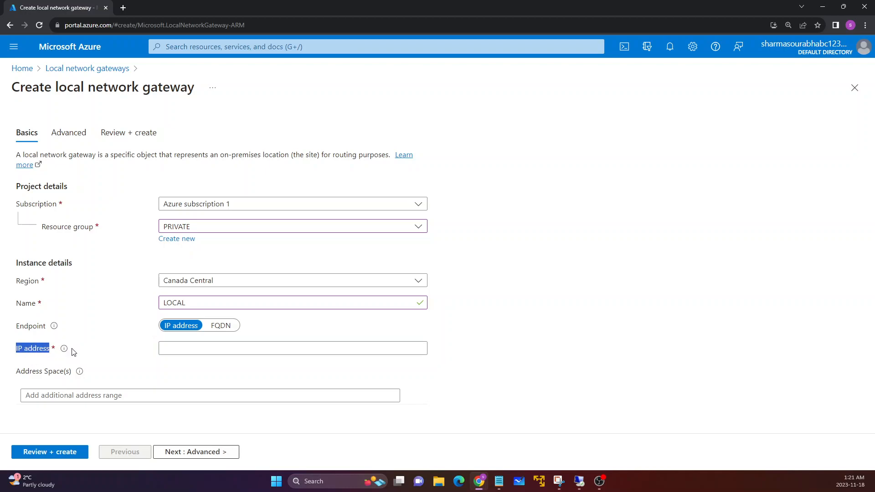
pyautogui.click(174, 350)
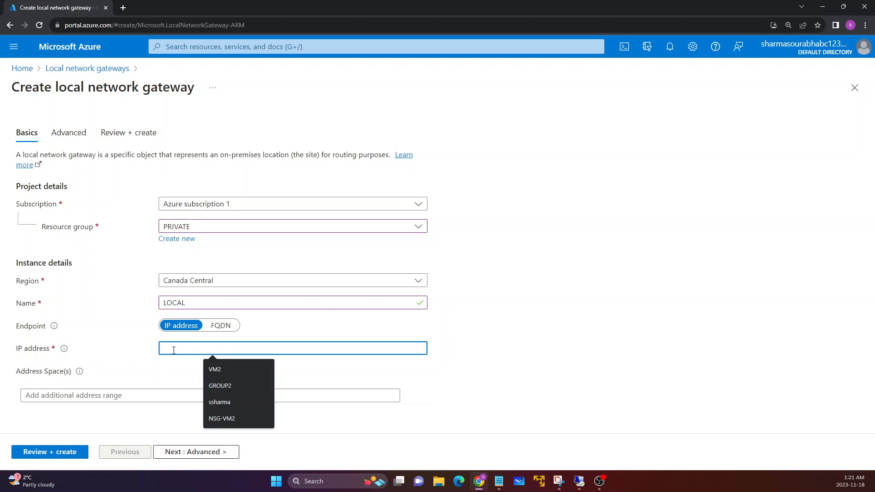
# Switch to the network diagram and annotate the on-premises building icon with ink marks, then return to the portal
pyautogui.click(559, 481)
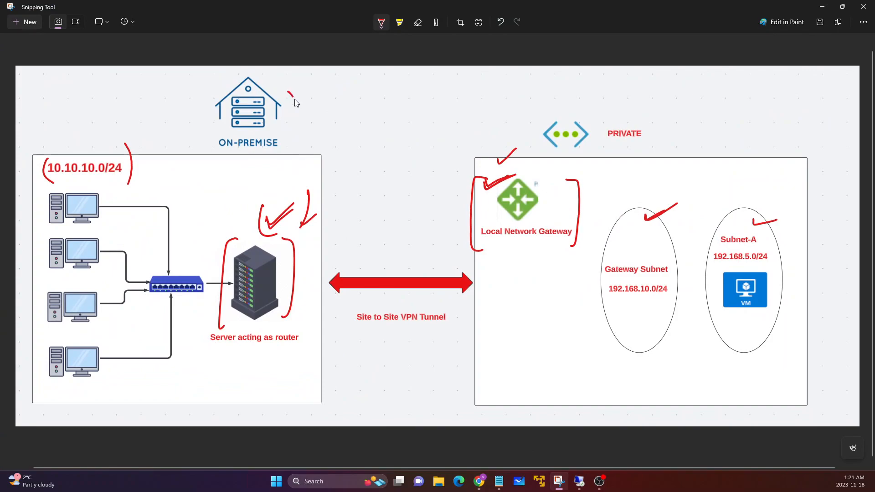
pyautogui.moveTo(294, 99); pyautogui.dragTo(297, 135)
pyautogui.moveTo(213, 89); pyautogui.dragTo(230, 133)
pyautogui.click(760, 24)
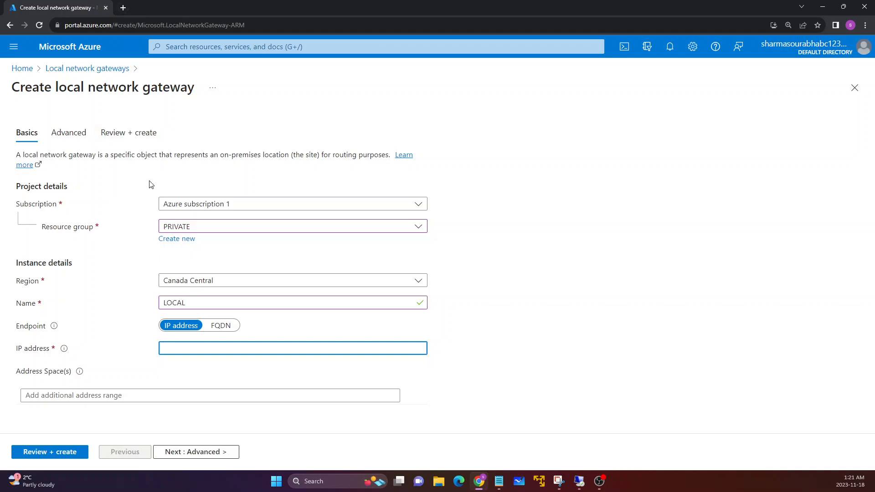
# Open the Azure portal in a new tab, open Router-VM and copy its public IP address
pyautogui.click(123, 8)
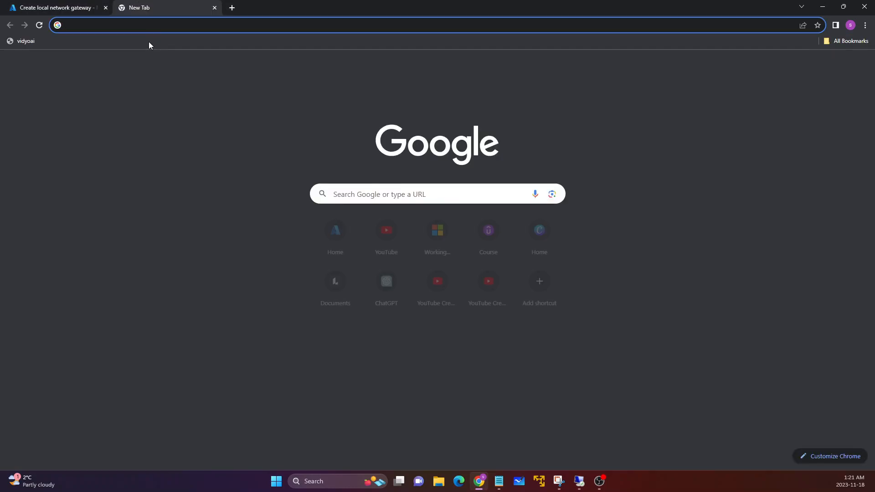
pyautogui.write('portal.azure.com')
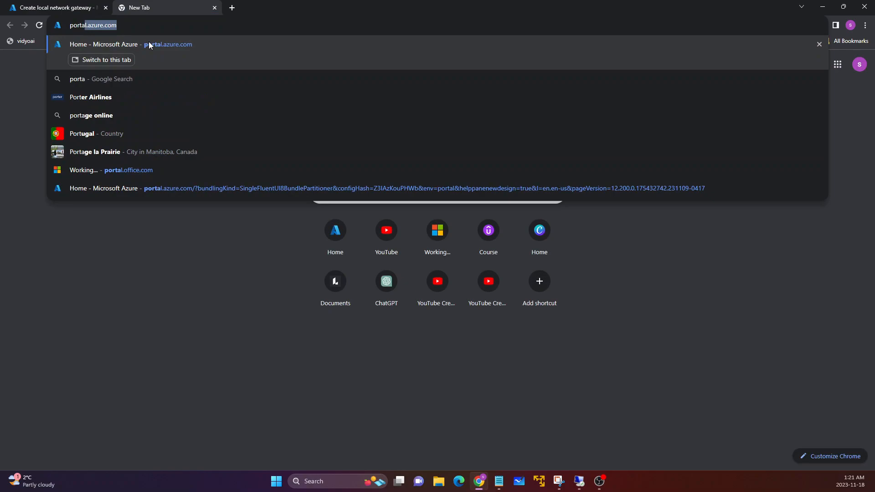
pyautogui.press('Return')
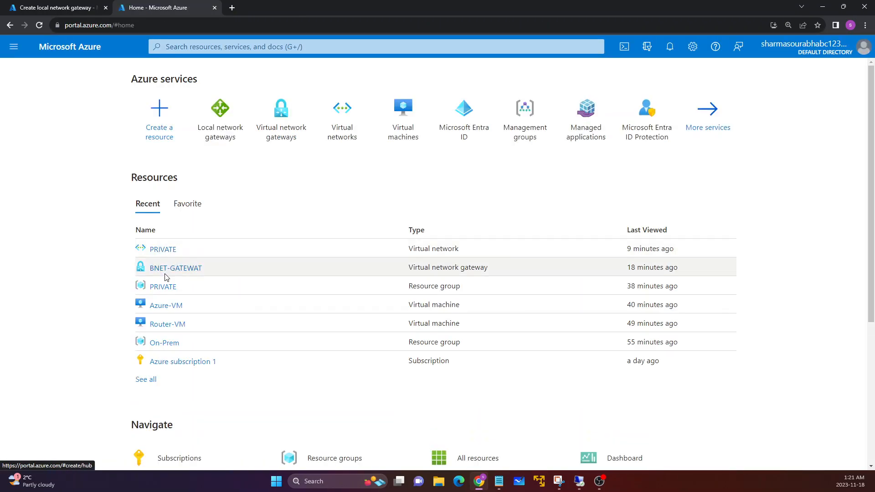
pyautogui.click(161, 328)
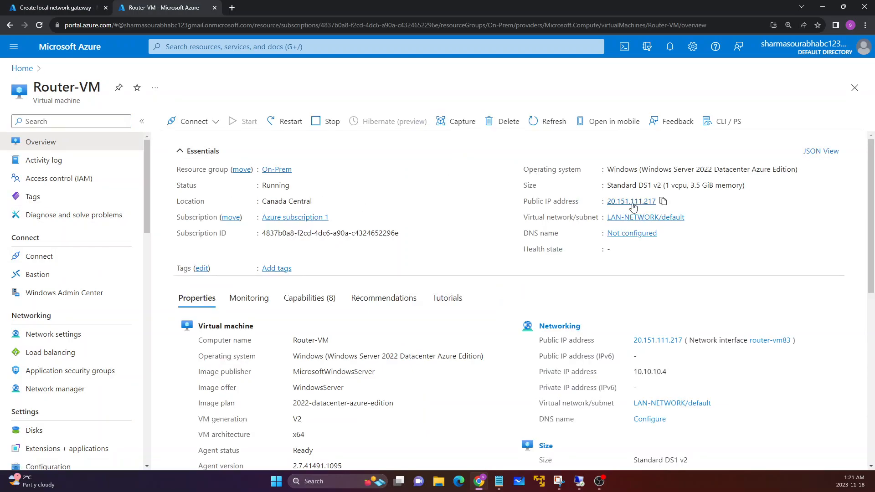
pyautogui.click(660, 202)
# Paste the router's public IP 20.151.111.217 into the local network gateway's IP address
pyautogui.click(83, 4)
pyautogui.rightClick(204, 346)
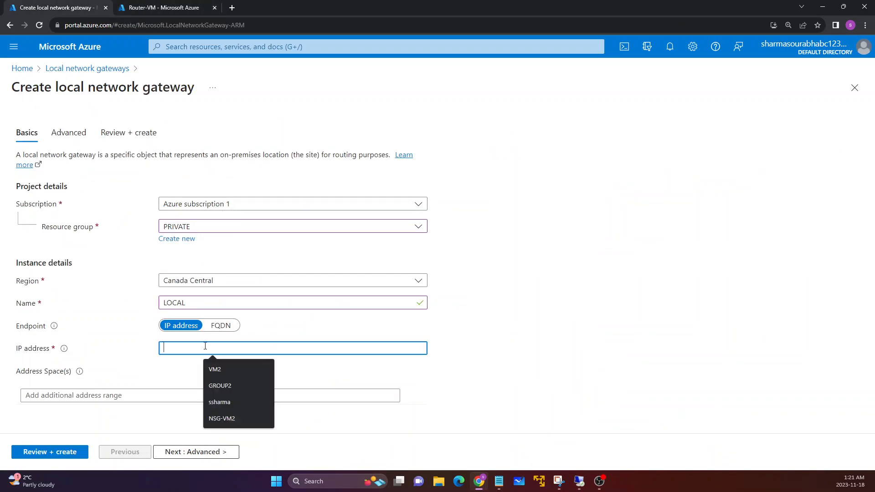
pyautogui.hotkey('ctrl', 'v')
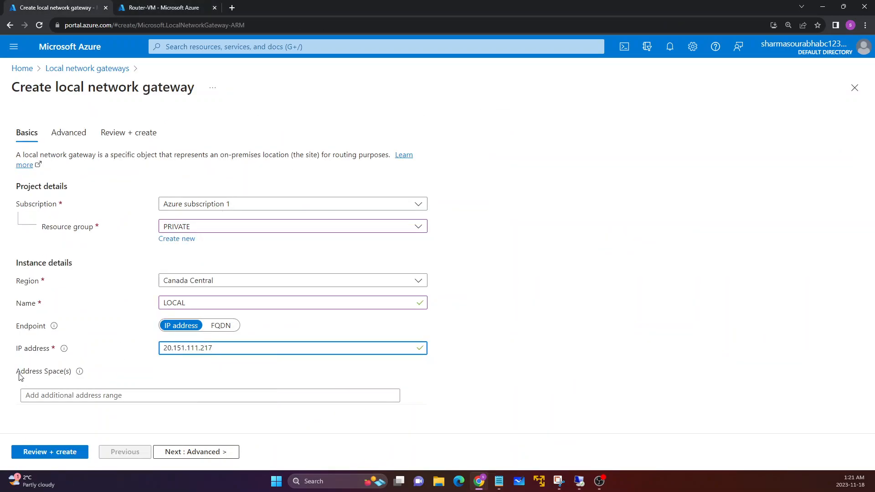
pyautogui.moveTo(19, 376); pyautogui.dragTo(71, 376)
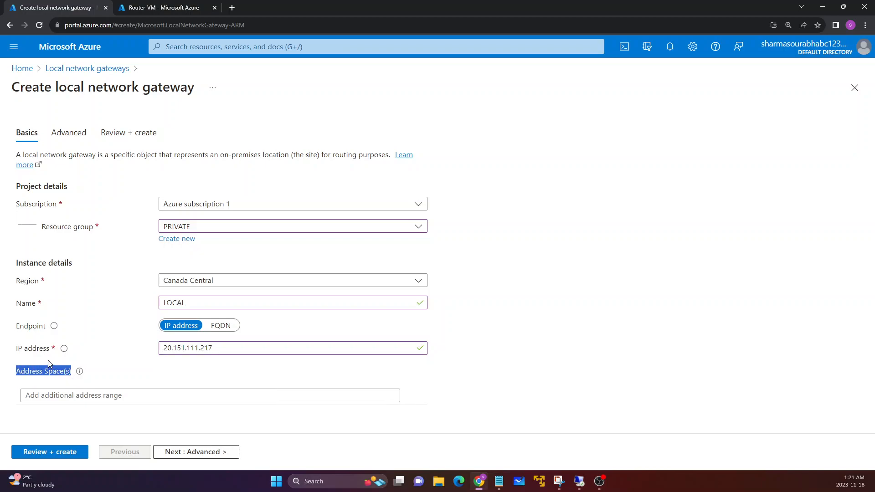
pyautogui.doubleClick(69, 87)
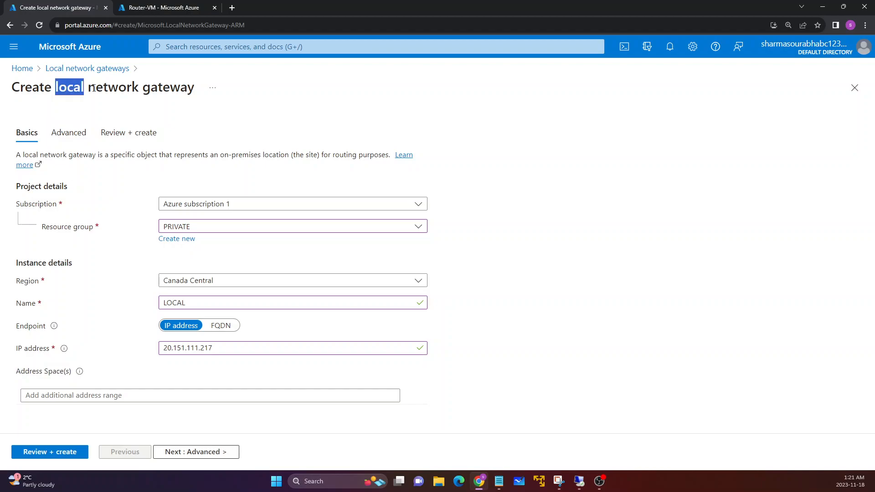
pyautogui.moveTo(93, 88); pyautogui.dragTo(195, 84)
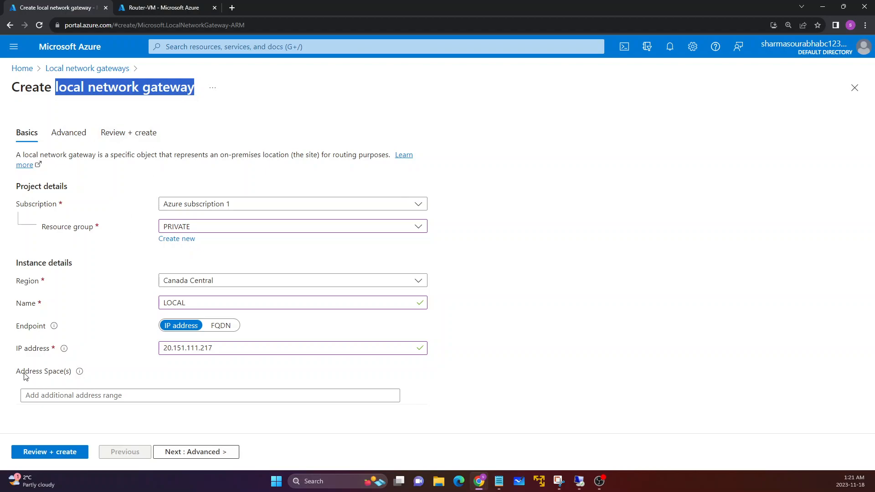
pyautogui.moveTo(21, 372); pyautogui.dragTo(57, 372)
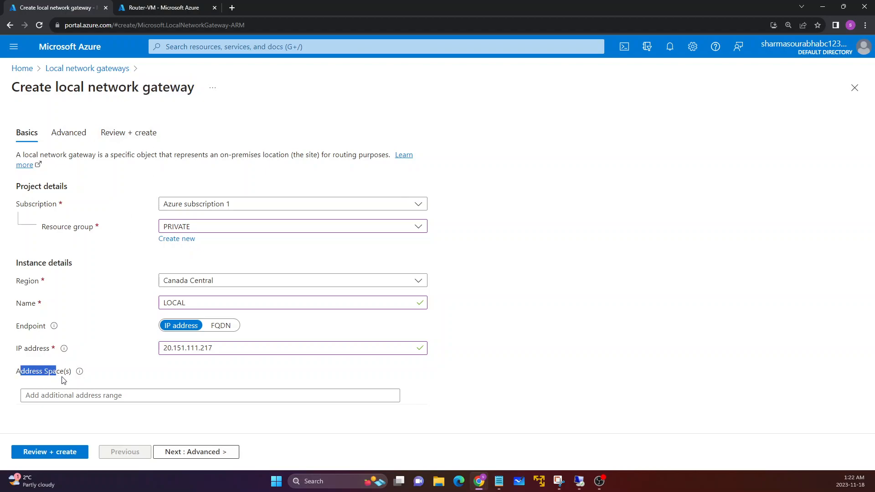
# Open Router-VM's LAN-NETWORK virtual network and copy its 10.10.0.0/16 address space
pyautogui.click(164, 7)
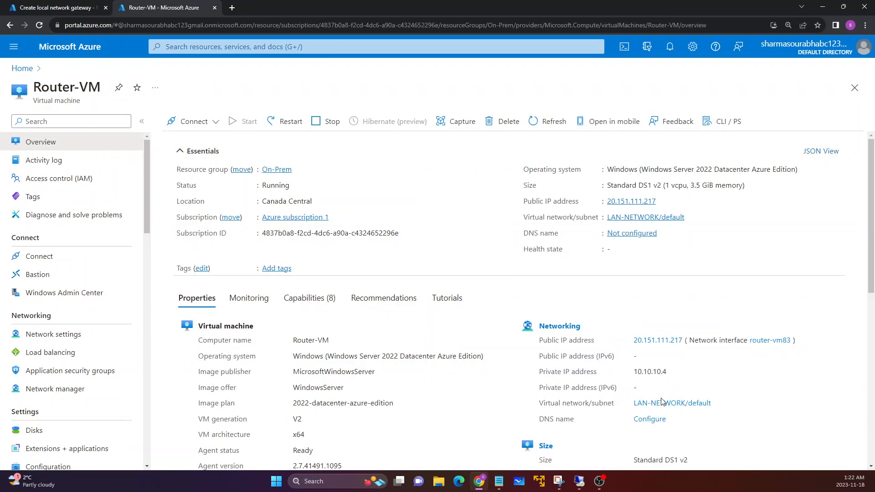
pyautogui.click(649, 407)
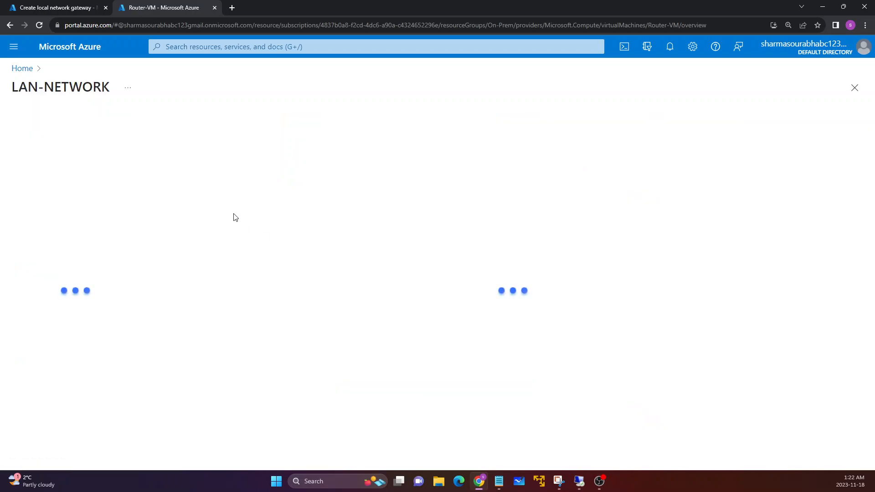
pyautogui.moveTo(39, 88); pyautogui.dragTo(115, 89)
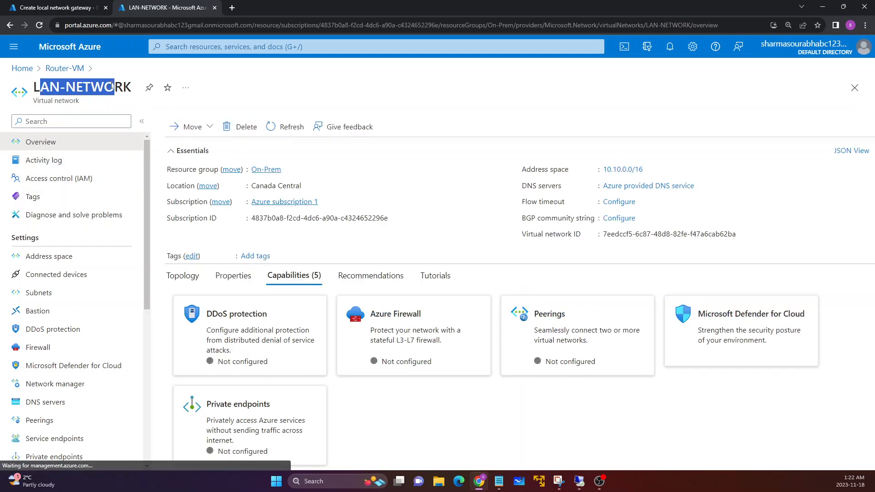
pyautogui.click(116, 90)
pyautogui.moveTo(522, 170); pyautogui.dragTo(562, 171)
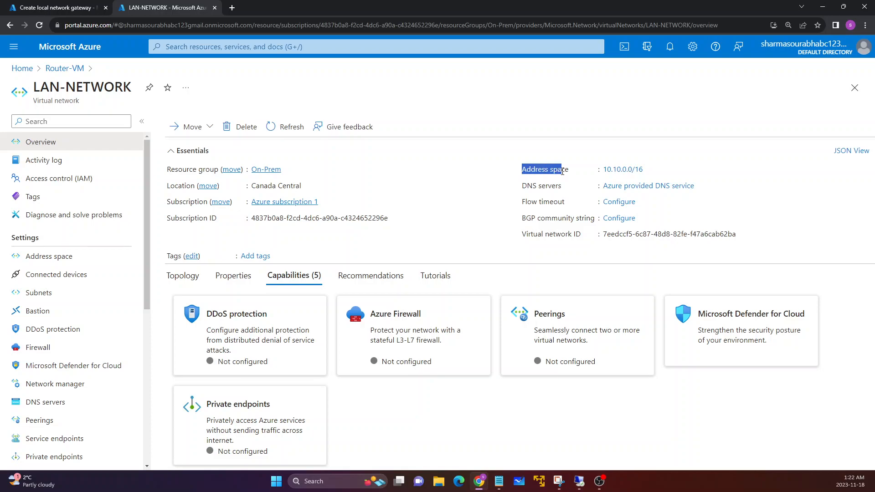
pyautogui.click(596, 175)
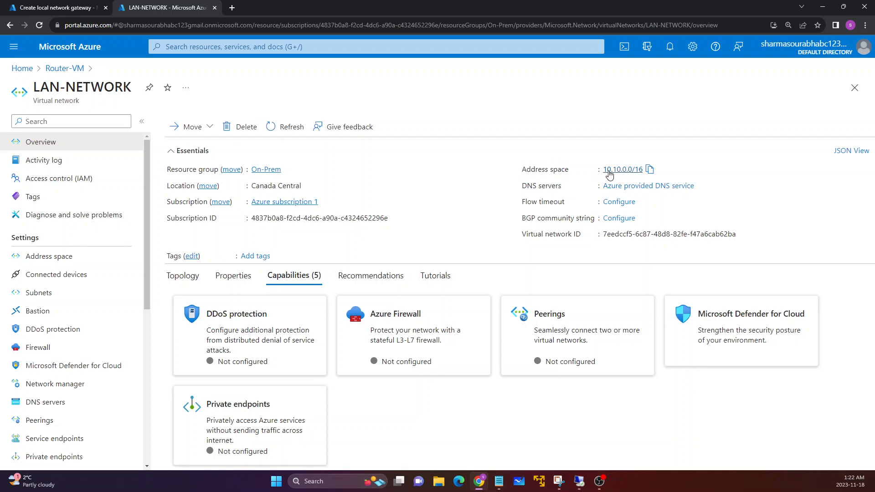
pyautogui.click(649, 169)
# Add 10.10.0.0/16 as the local network gateway's address space
pyautogui.click(59, 8)
pyautogui.click(124, 395)
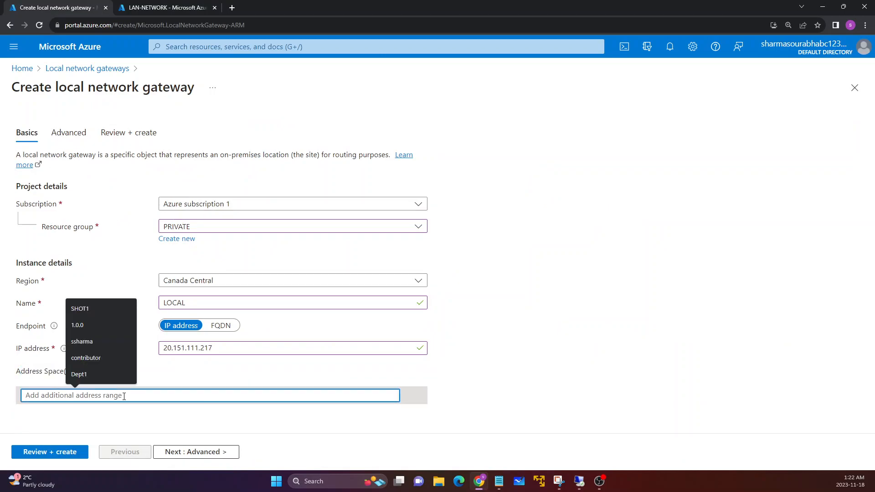
pyautogui.hotkey('ctrl', 'v')
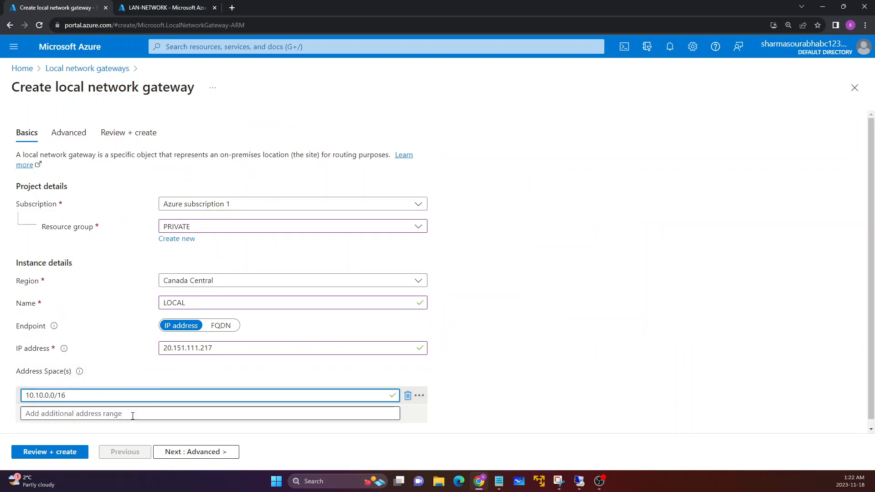
# Proceed through the Advanced and Review + create pages and create the local network gateway
pyautogui.click(173, 451)
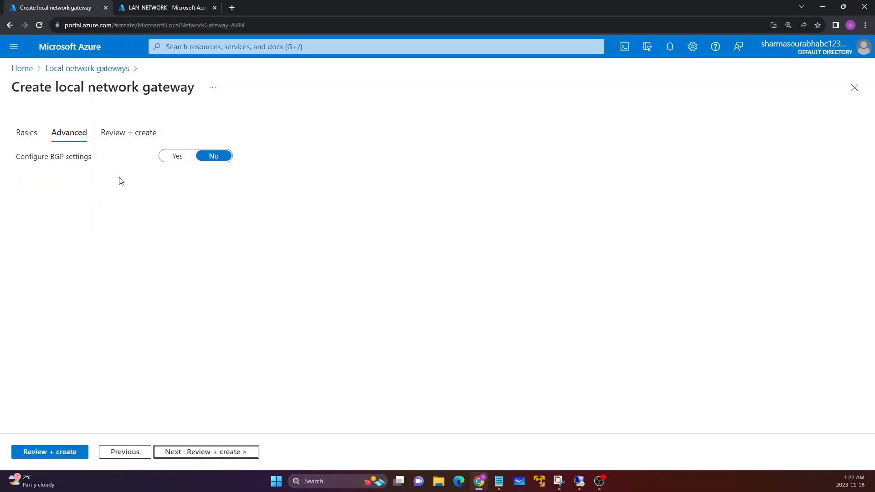
pyautogui.click(193, 452)
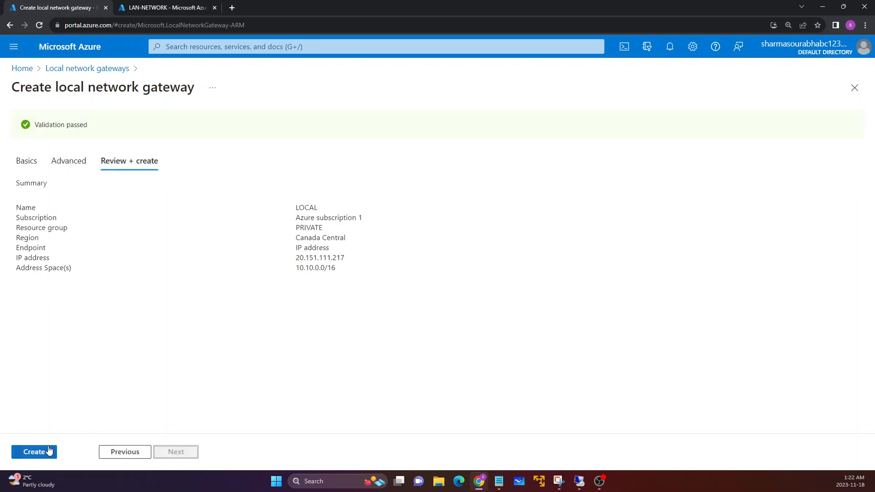
pyautogui.click(47, 452)
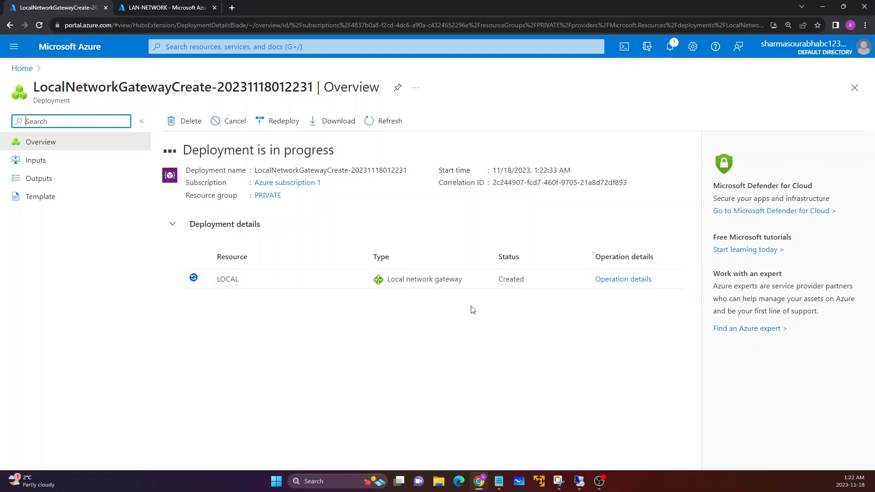
# Open the BNET-GATEWAT virtual network gateway's connections and start adding a new connection
pyautogui.click(31, 69)
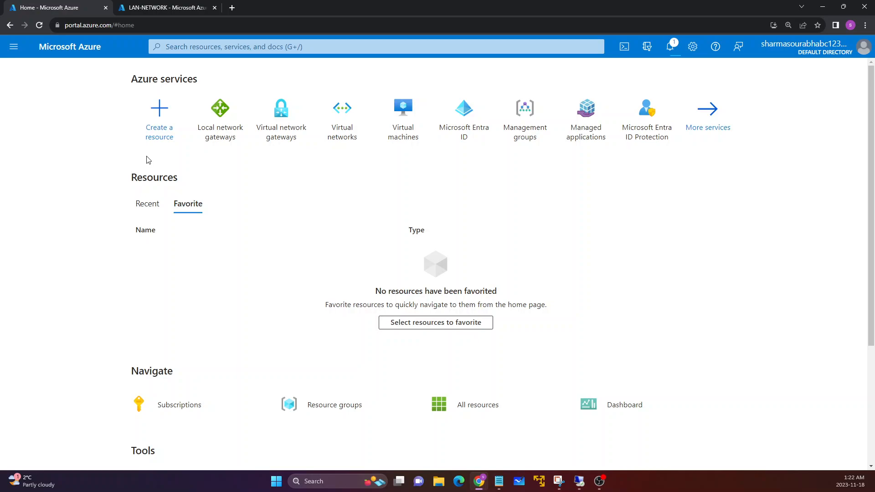
pyautogui.click(283, 131)
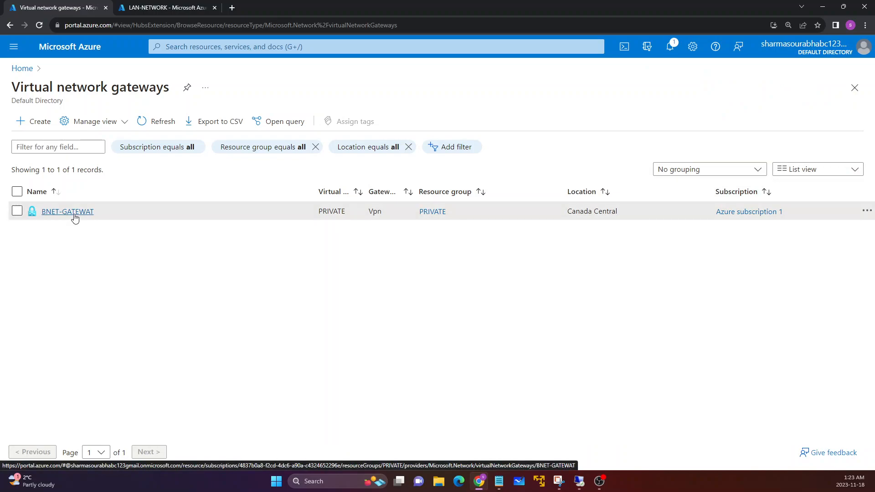
pyautogui.click(75, 215)
pyautogui.click(160, 88)
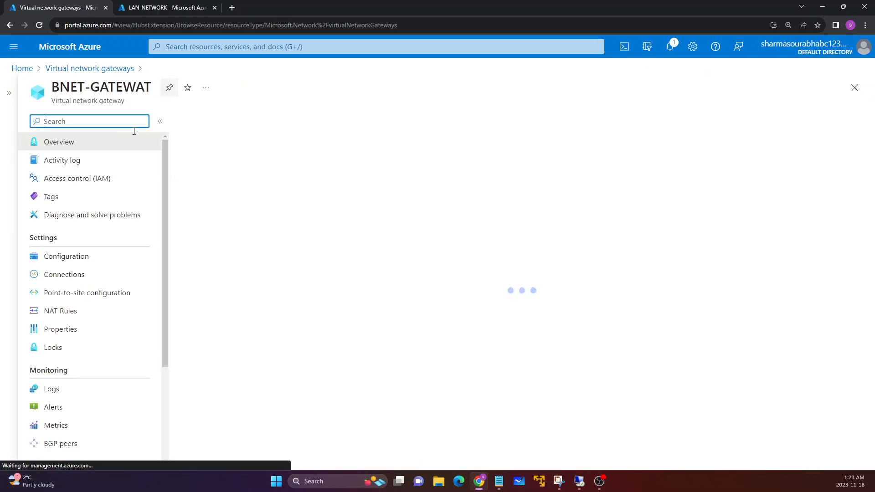
pyautogui.click(69, 296)
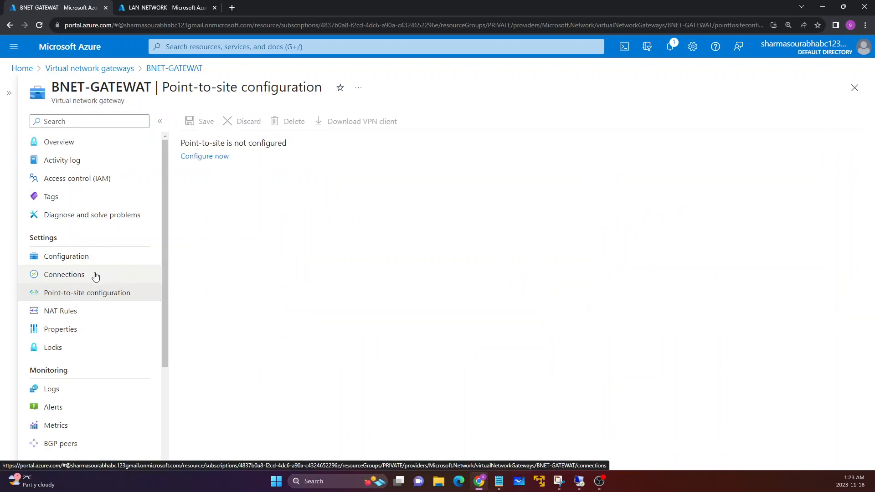
pyautogui.click(68, 279)
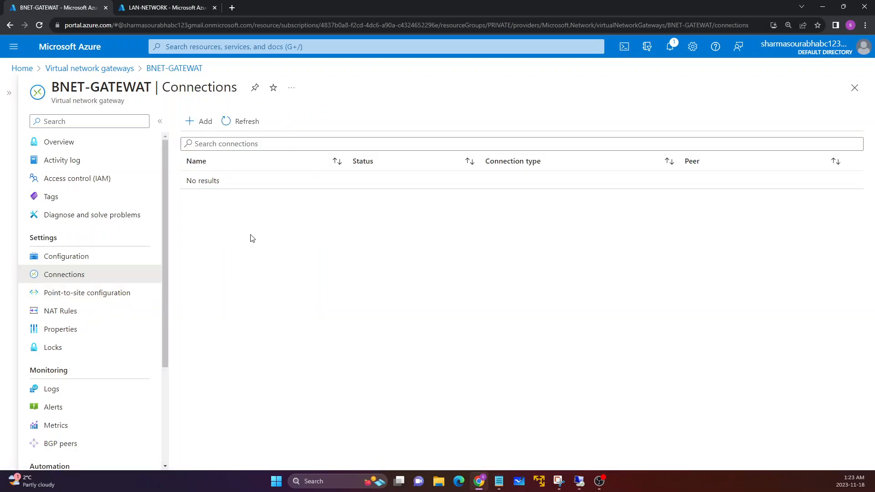
pyautogui.click(198, 127)
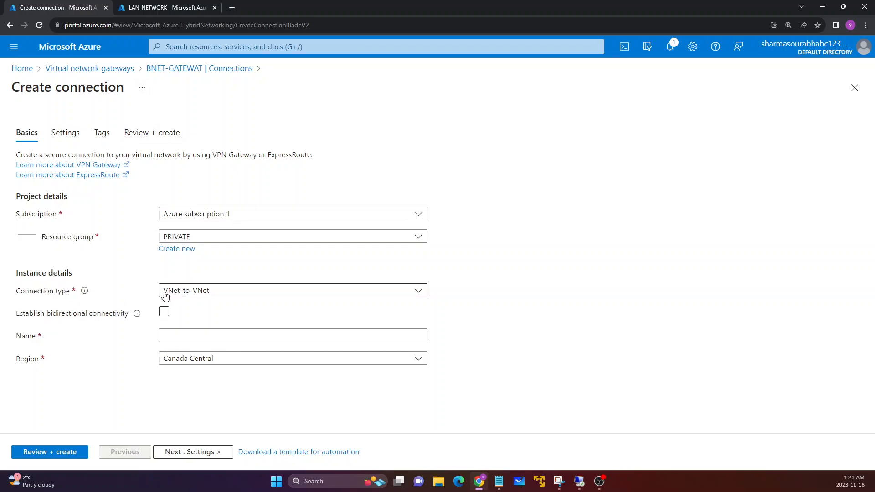
# Set the connection type to Site-to-site (IPsec), name the connection AZURE-ONPREM, and continue to Settings
pyautogui.click(197, 292)
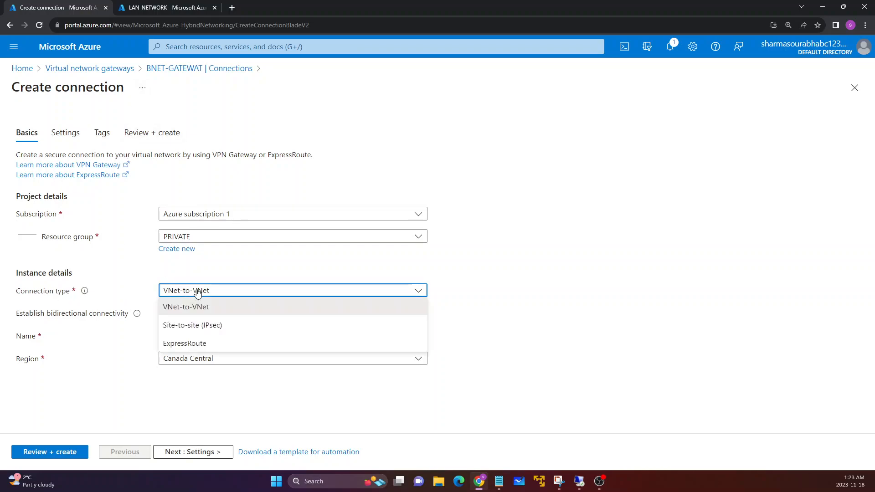
pyautogui.click(185, 327)
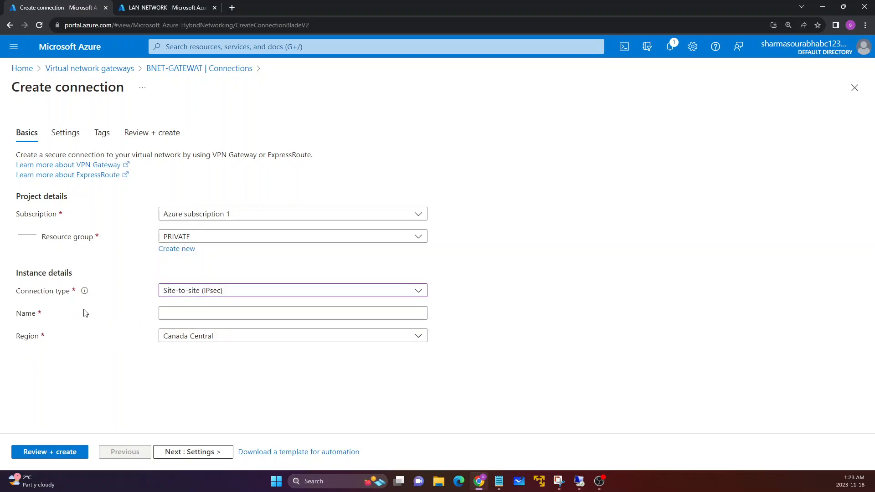
pyautogui.click(182, 315)
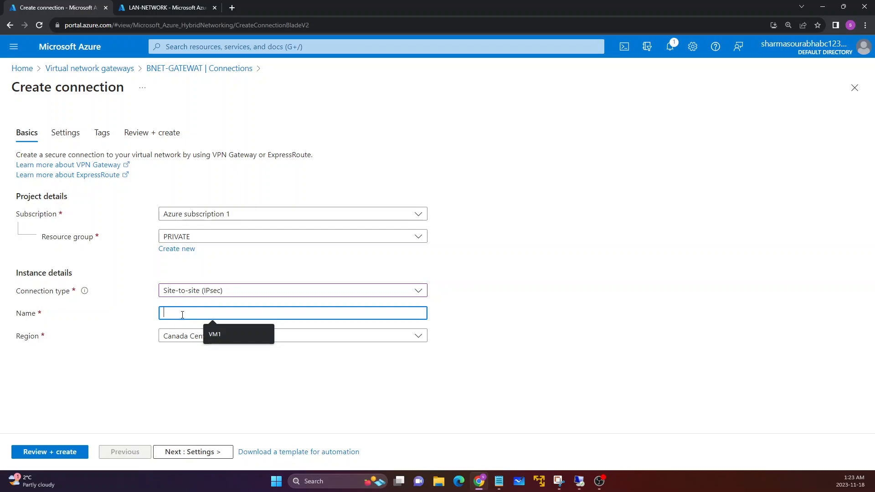
pyautogui.write('AZURE-ON')
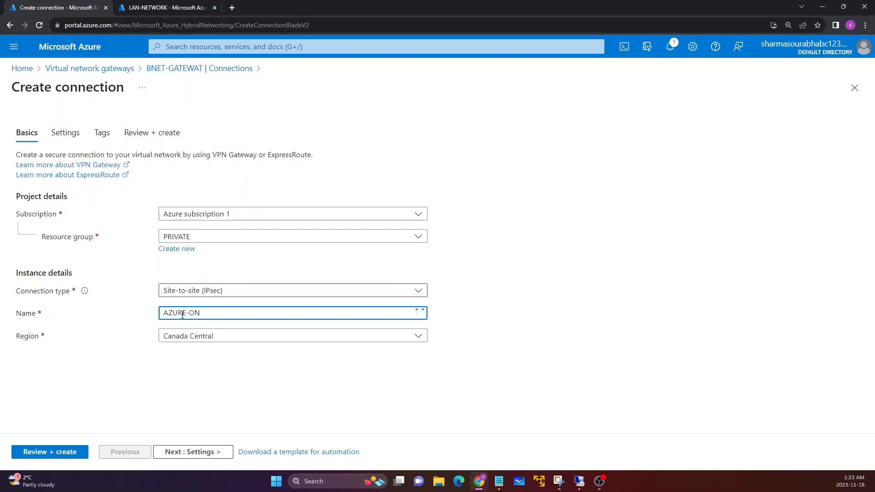
pyautogui.write('PREM')
pyautogui.click(146, 352)
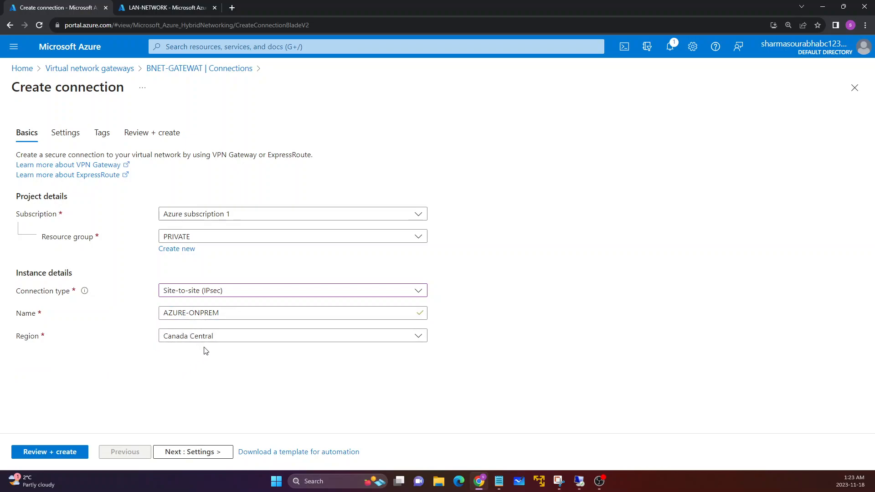
pyautogui.click(180, 451)
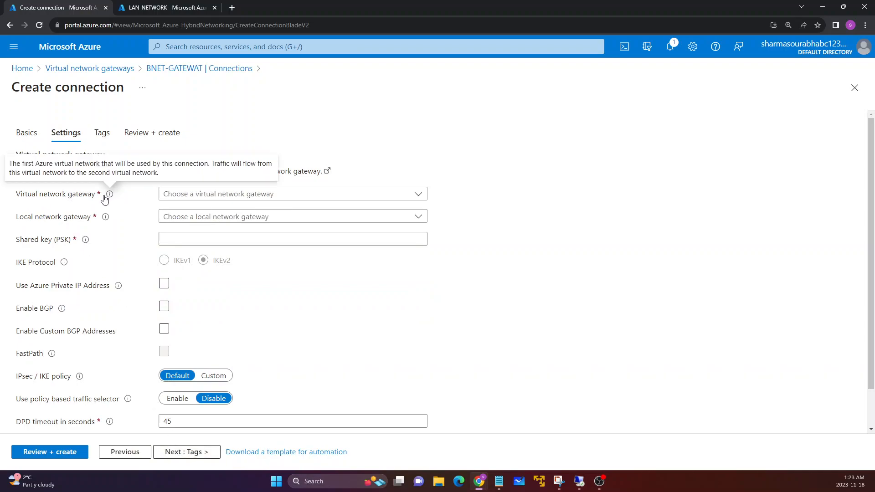
# Choose BNET-GATEWAT as the virtual network gateway and LOCAL as the local network gateway
pyautogui.click(193, 196)
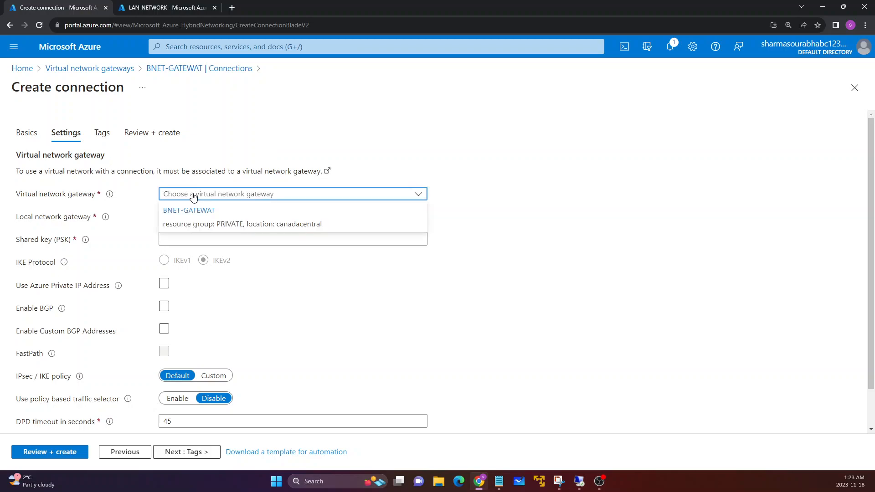
pyautogui.click(198, 218)
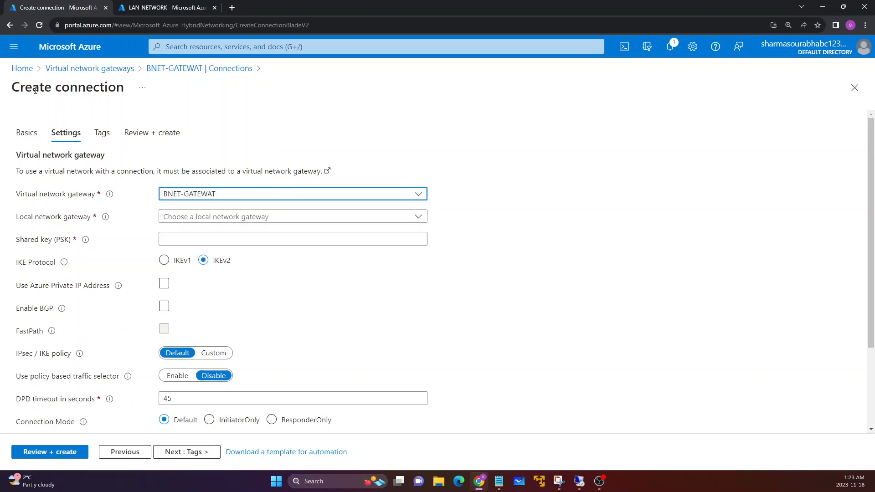
pyautogui.moveTo(16, 87); pyautogui.dragTo(78, 89)
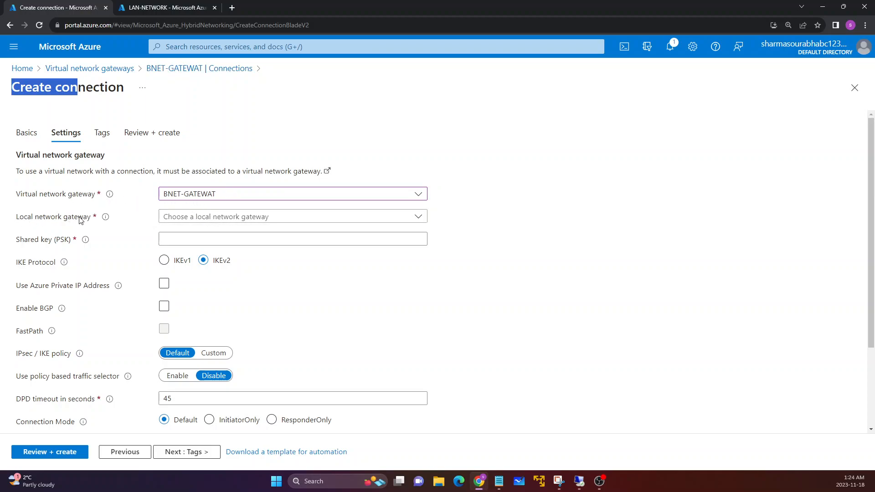
pyautogui.click(184, 216)
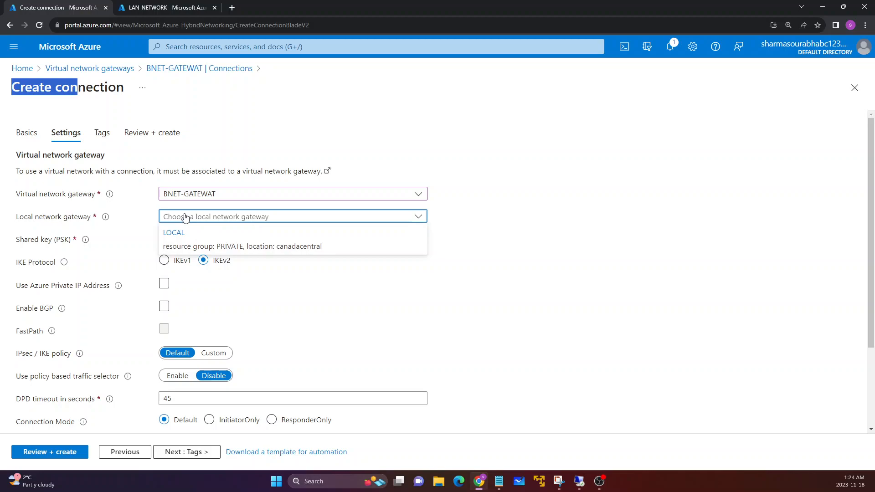
pyautogui.click(191, 247)
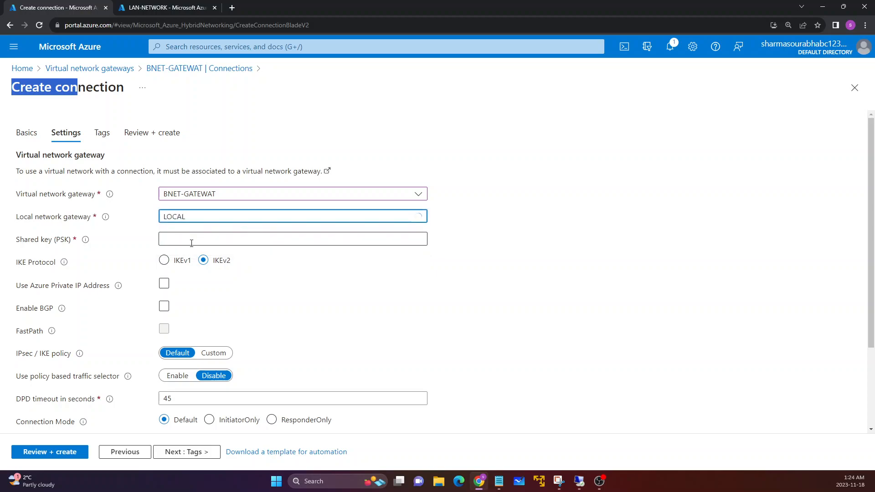
# Enter the shared key (PSK) for the connection
pyautogui.click(18, 241)
pyautogui.moveTo(18, 241); pyautogui.dragTo(70, 241)
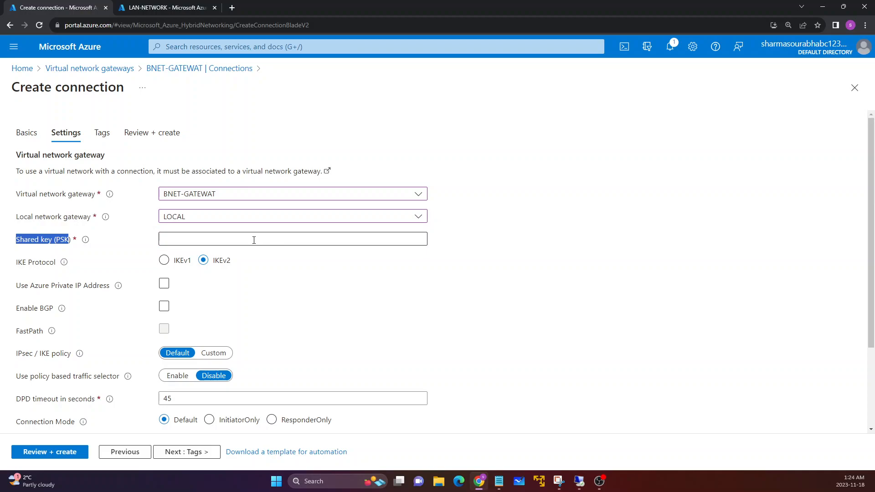
pyautogui.click(183, 242)
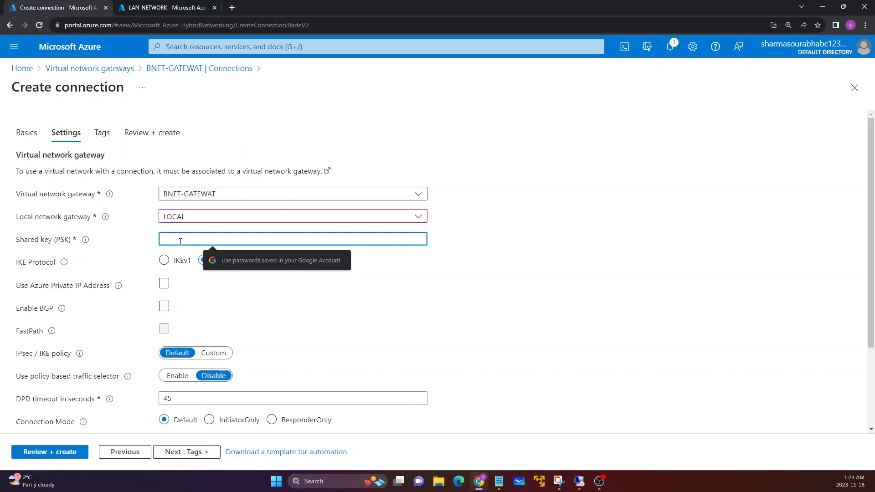
pyautogui.write('•••••••')
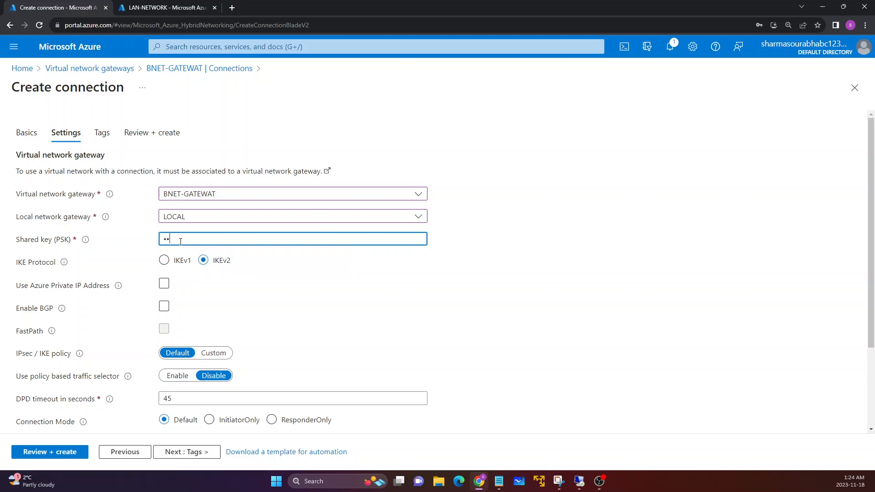
pyautogui.doubleClick(181, 242)
pyautogui.write('••••••')
pyautogui.doubleClick(180, 242)
pyautogui.write('•••••••')
# Move on to the review page and create the AZURE-ONPREM connection
pyautogui.scroll(-2, 56, 271)
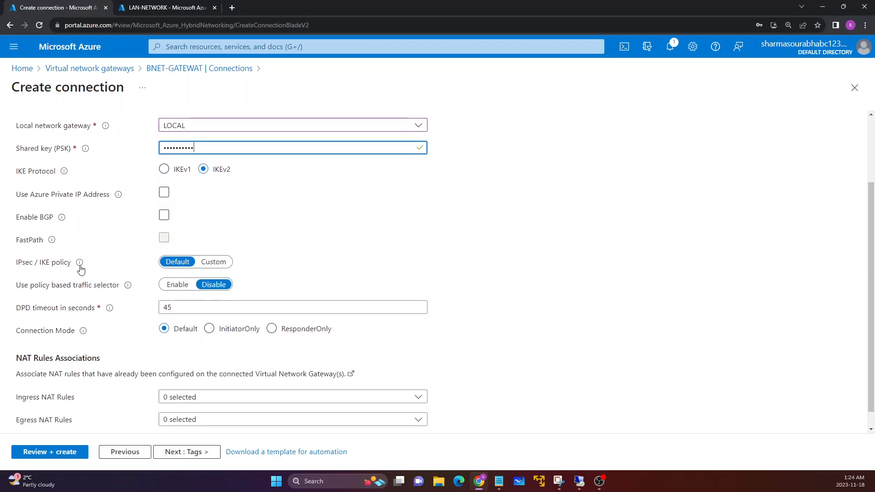
pyautogui.moveTo(81, 269)
pyautogui.scroll(2, 77, 269)
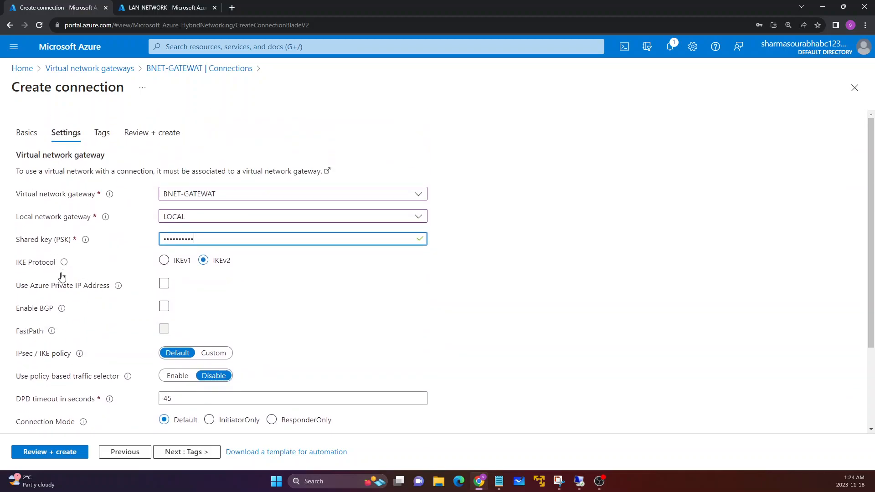
pyautogui.scroll(-2, 54, 292)
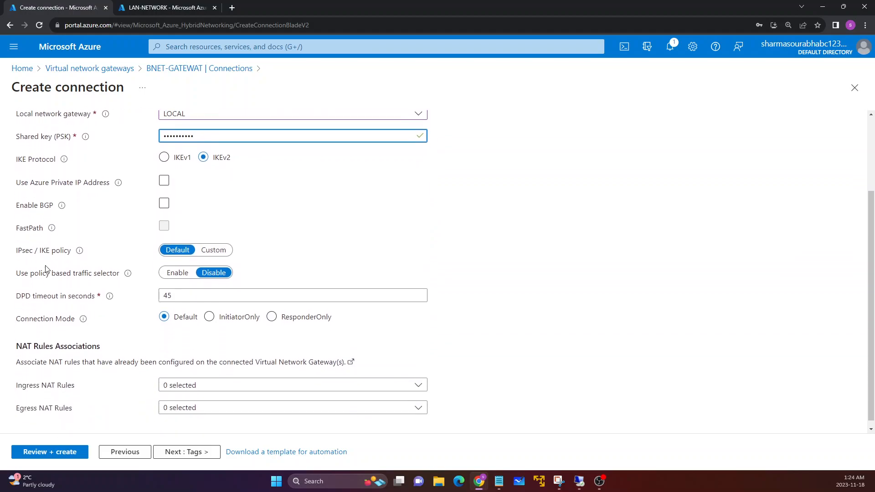
pyautogui.click(168, 452)
pyautogui.click(177, 452)
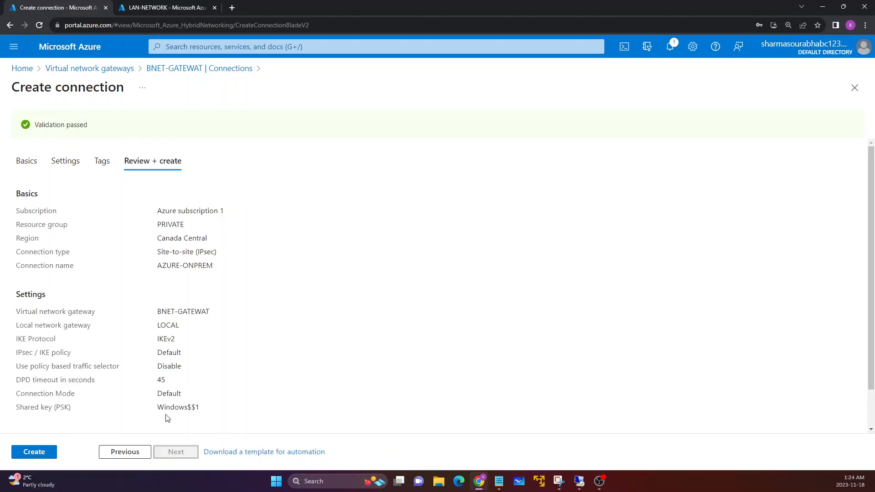
pyautogui.moveTo(157, 409); pyautogui.dragTo(201, 414)
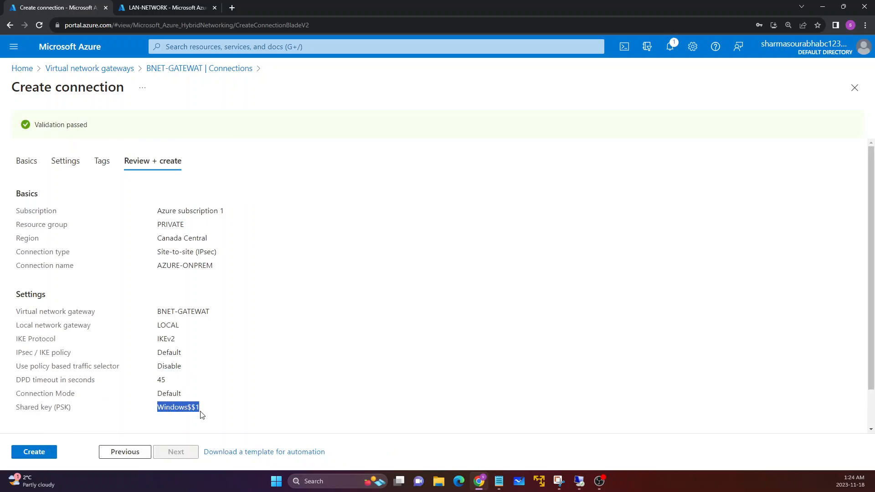
pyautogui.click(37, 454)
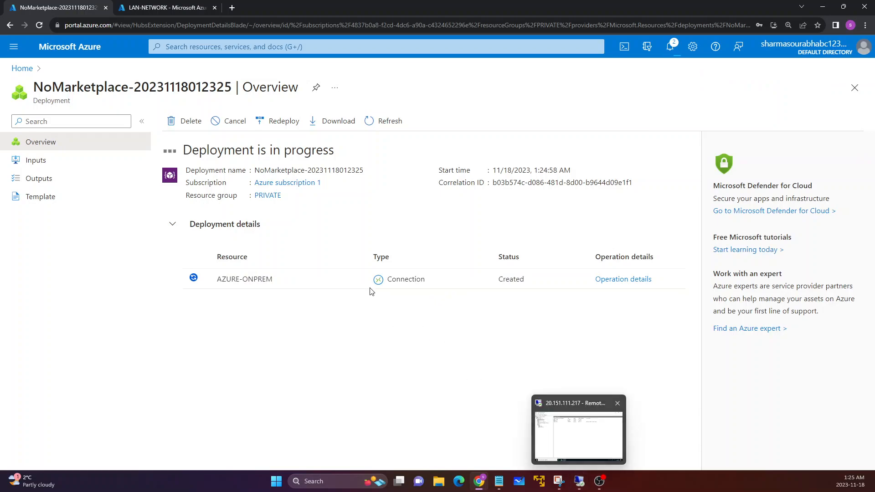
# Switch to Router-VM and start the Demand-Dial Interface Wizard from Network Interfaces, passing the welcome page
pyautogui.click(579, 481)
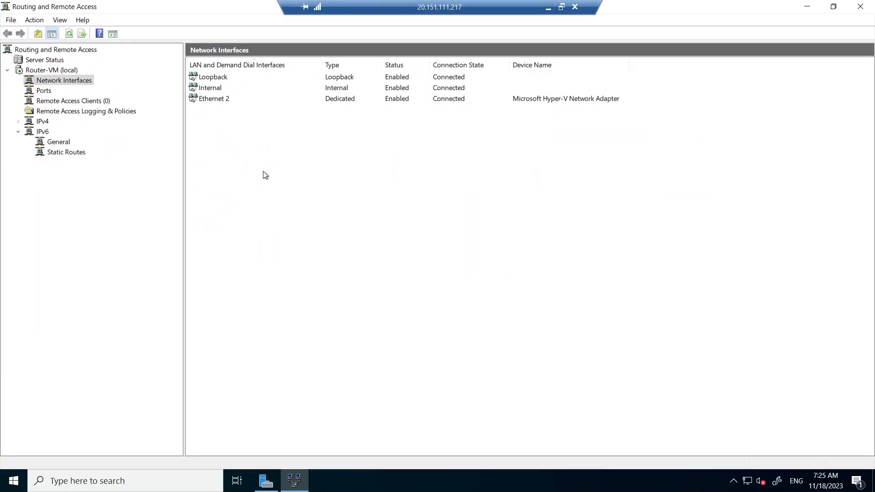
pyautogui.rightClick(48, 69)
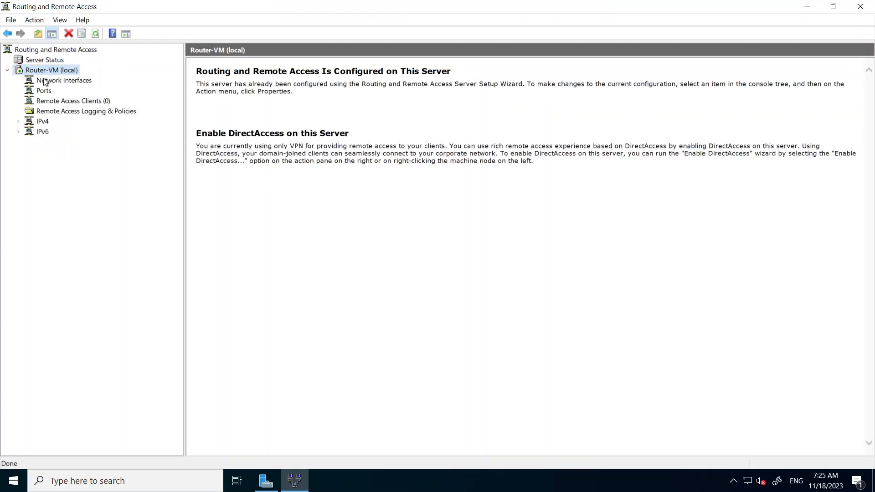
pyautogui.click(64, 82)
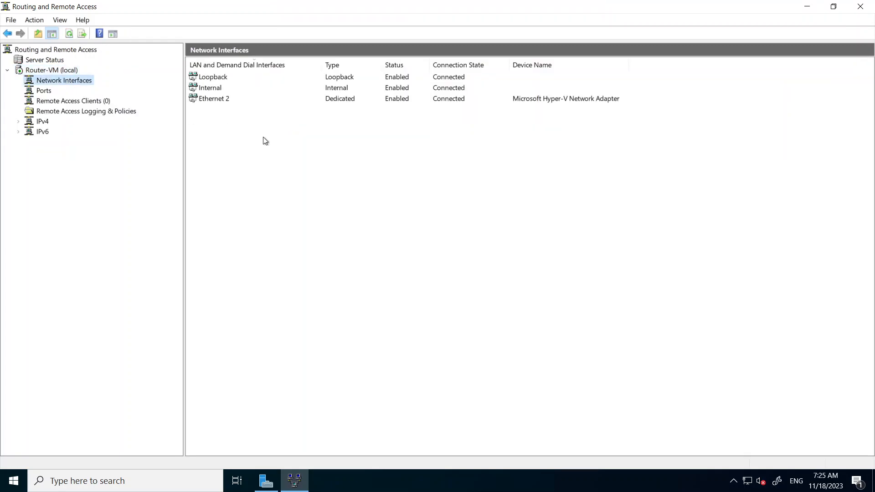
pyautogui.rightClick(297, 157)
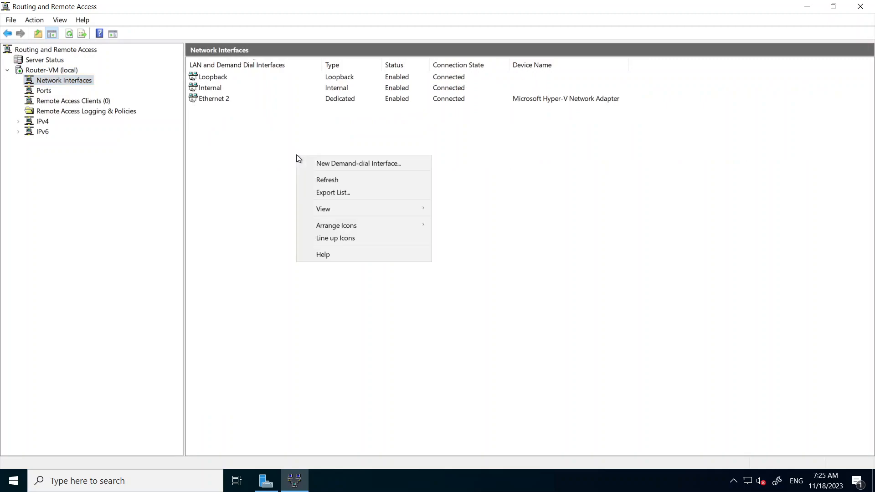
pyautogui.click(325, 167)
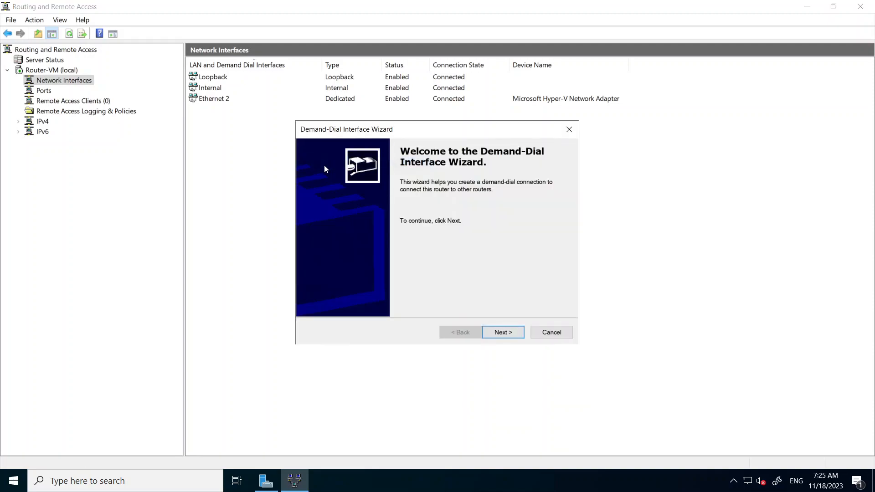
pyautogui.click(497, 333)
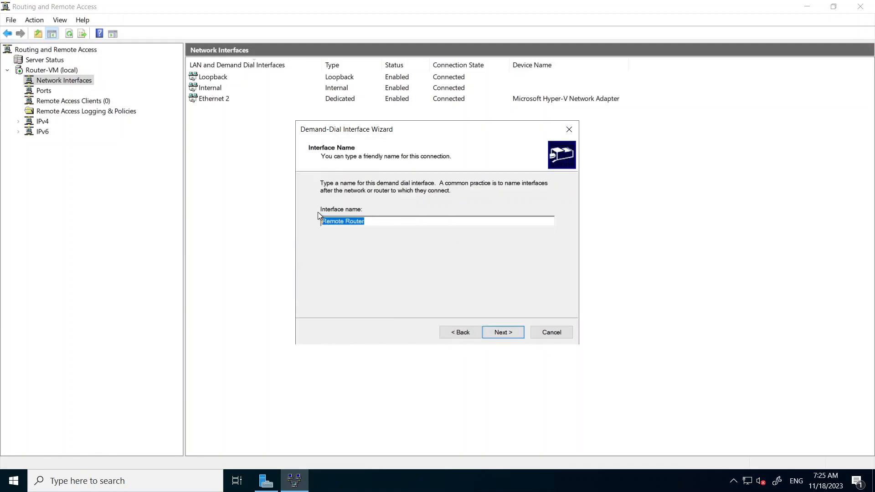
# Name the demand-dial interface AZURE-GATEWAY and continue with the VPN connection type
pyautogui.write('AZURE-GATEWAY')
pyautogui.click(500, 333)
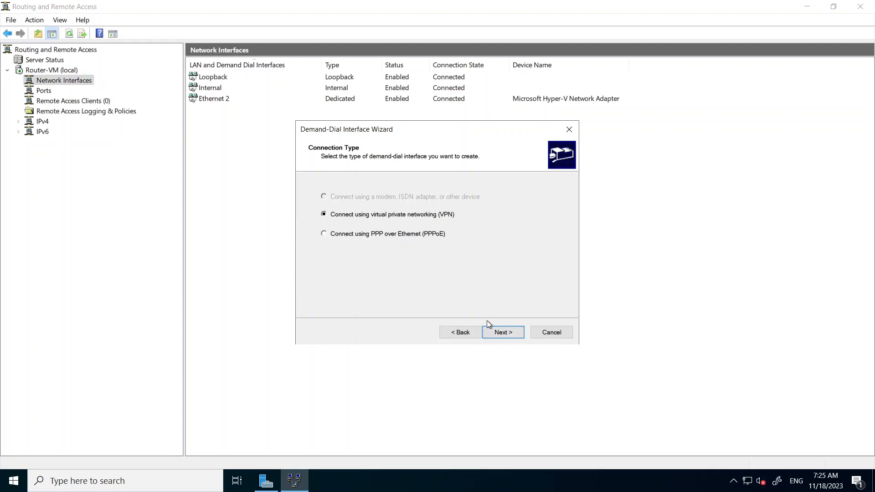
pyautogui.click(495, 332)
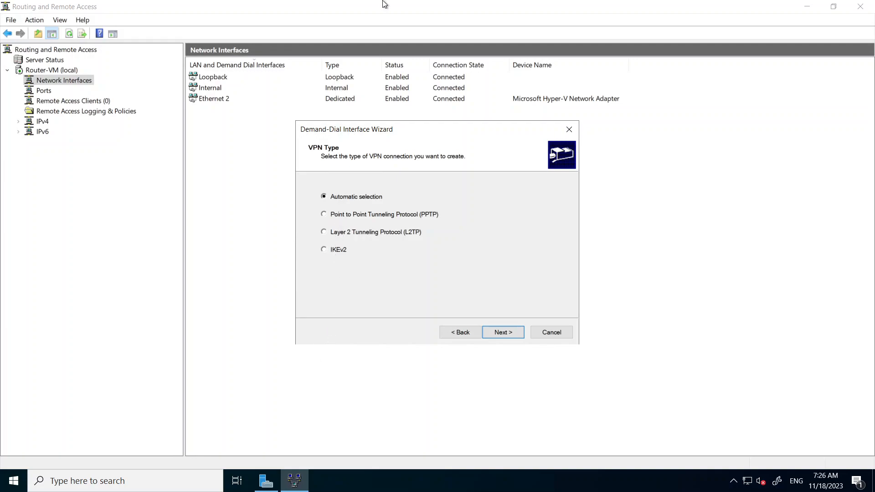
# Return to the portal, open the deployed AZURE-ONPREM connection and check its configuration's IKE protocol
pyautogui.moveTo(452, 6)
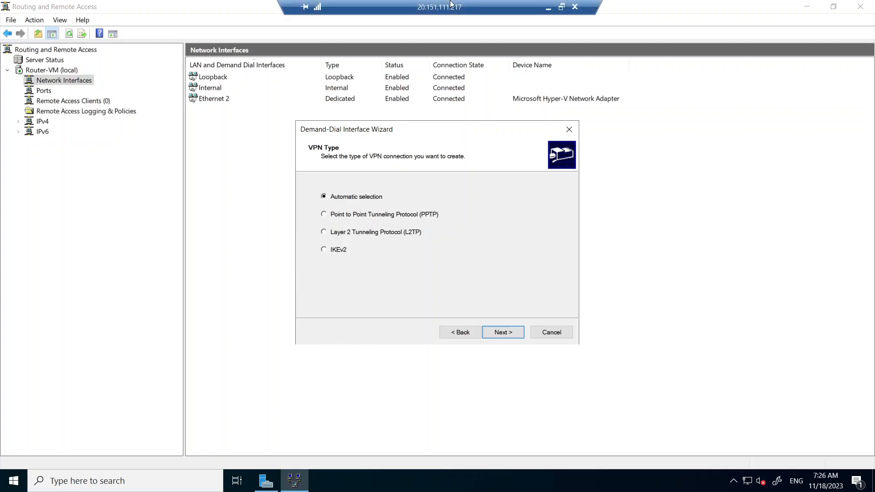
pyautogui.click(548, 7)
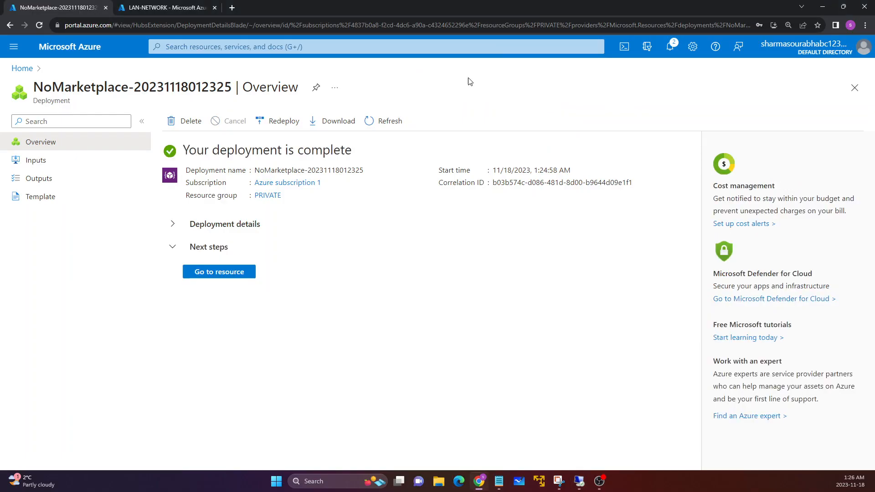
pyautogui.click(172, 224)
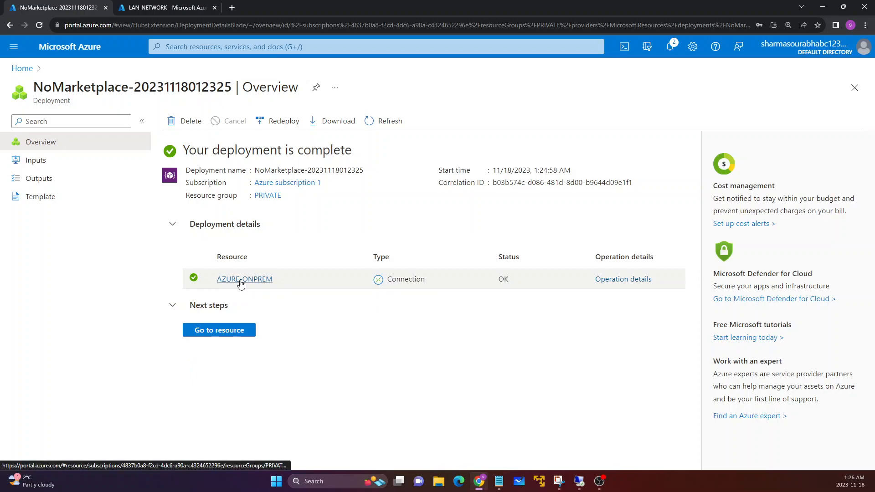
pyautogui.click(240, 280)
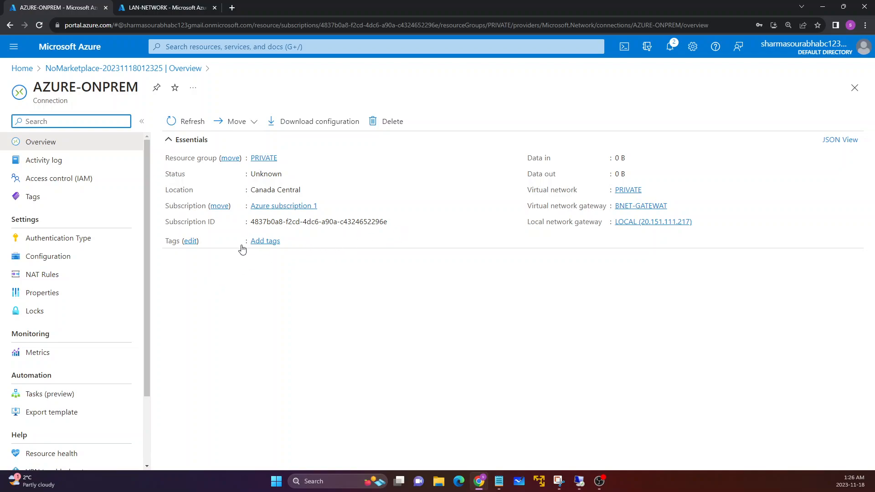
pyautogui.click(66, 256)
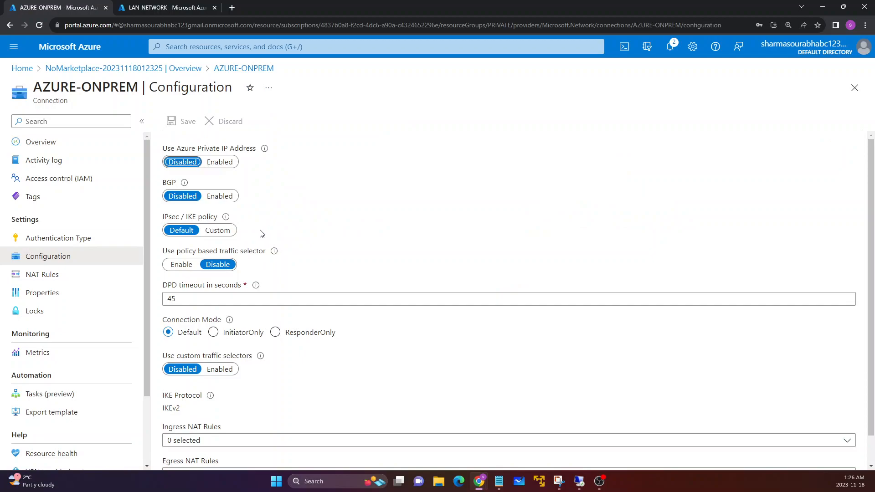
pyautogui.scroll(-1, 249, 242)
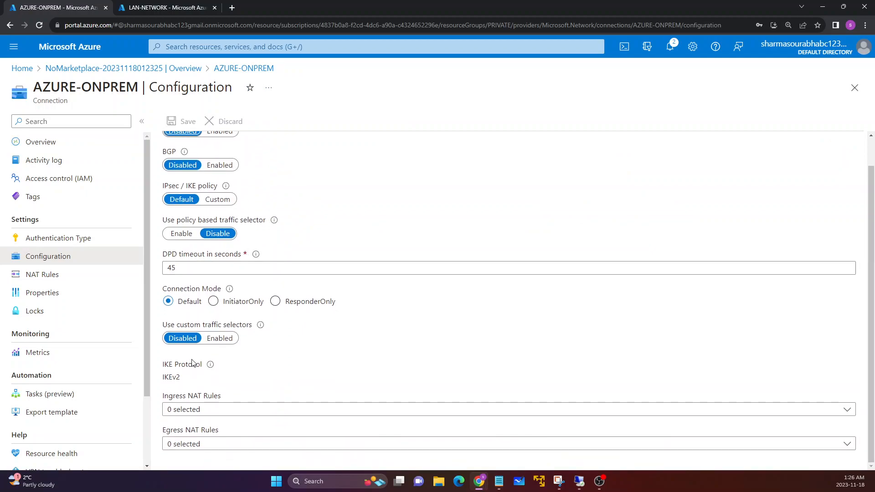
pyautogui.moveTo(163, 378); pyautogui.dragTo(182, 380)
pyautogui.click(172, 379)
# Switch back to Router-VM and select IKEv2 as the demand-dial VPN type
pyautogui.click(579, 481)
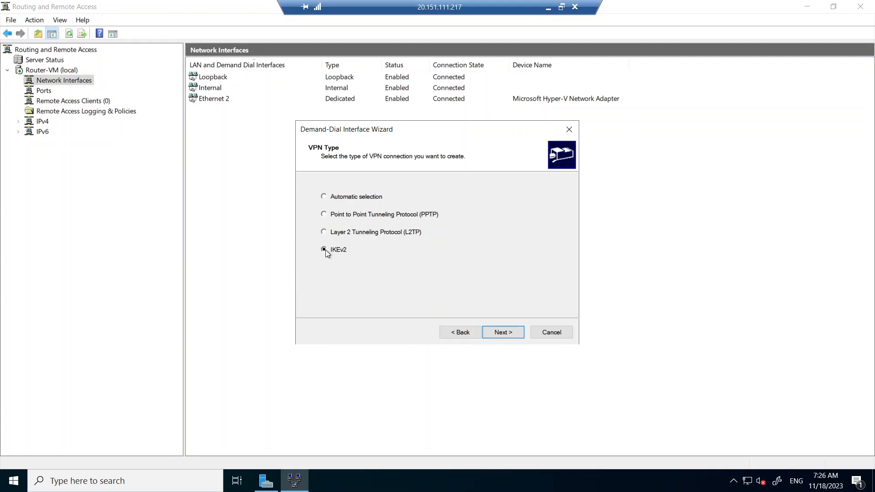
# Advance to the destination address page, then copy the public IP address of the BNET-GATEWAT virtual network gateway in the portal
pyautogui.click(497, 333)
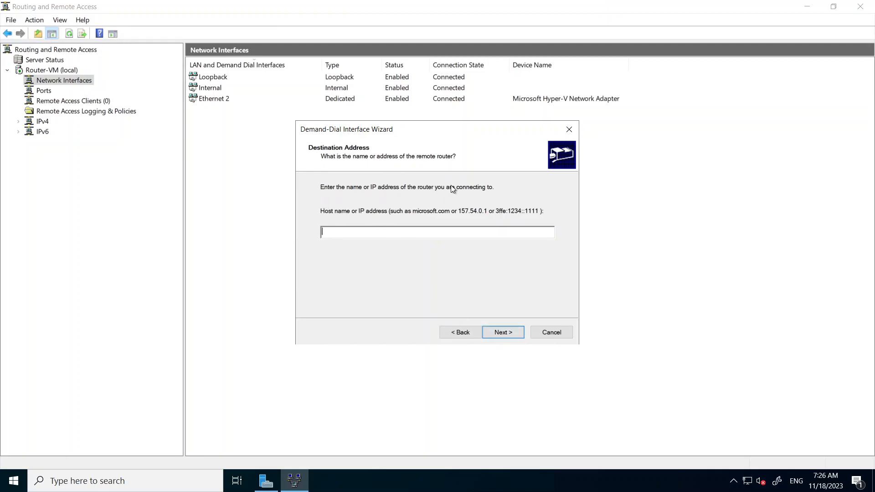
pyautogui.click(546, 8)
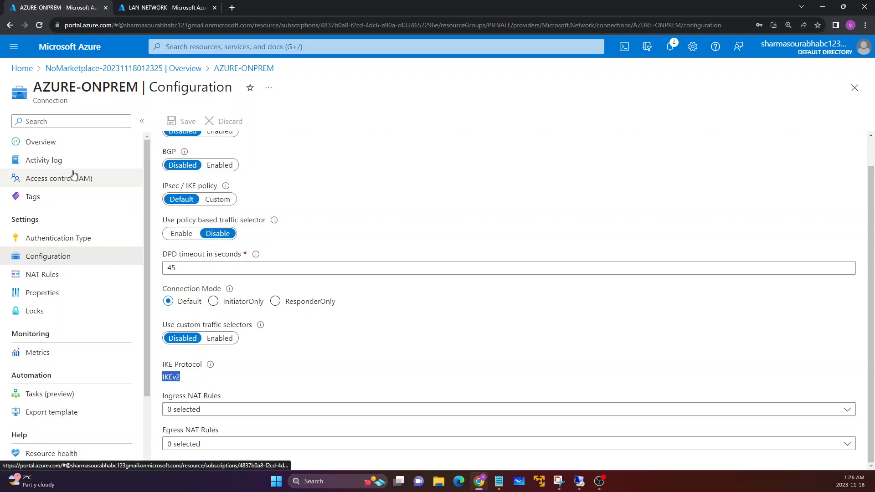
pyautogui.click(130, 69)
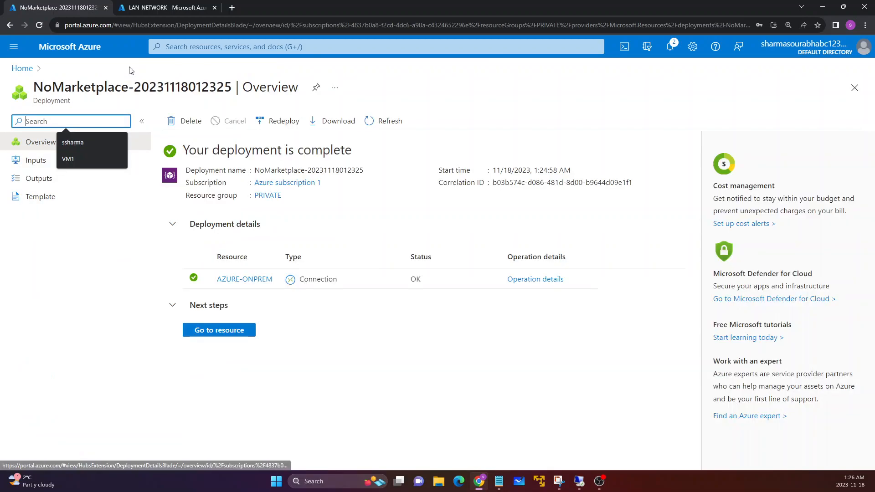
pyautogui.click(24, 70)
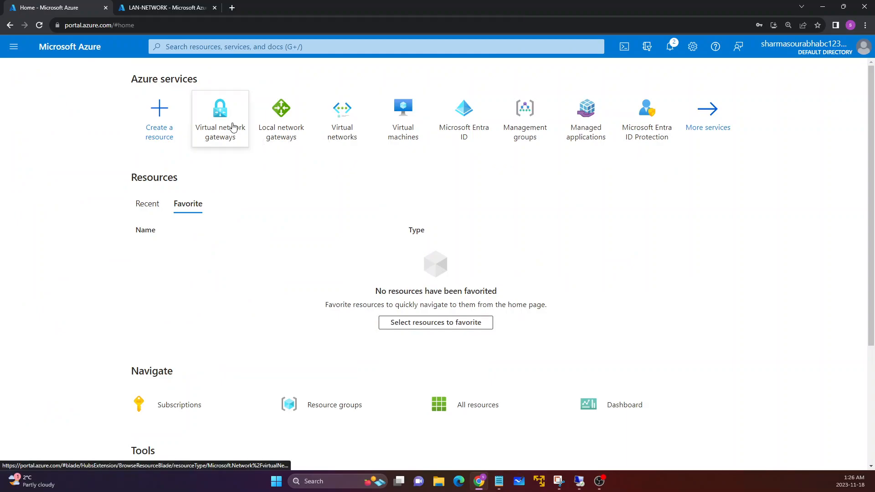
pyautogui.click(232, 129)
pyautogui.click(81, 214)
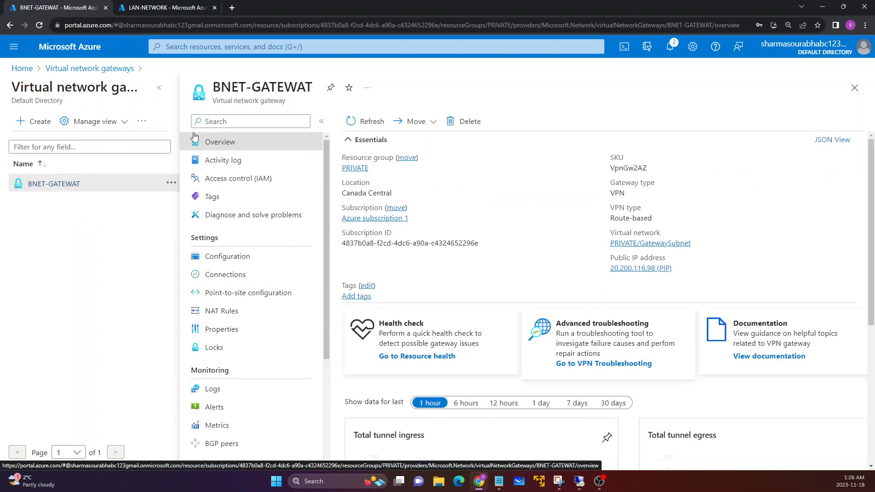
pyautogui.click(159, 88)
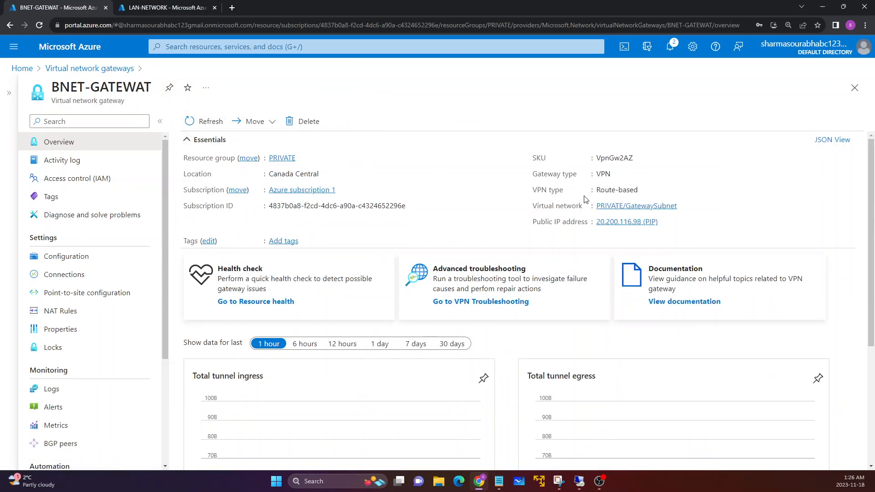
pyautogui.moveTo(537, 222); pyautogui.dragTo(598, 219)
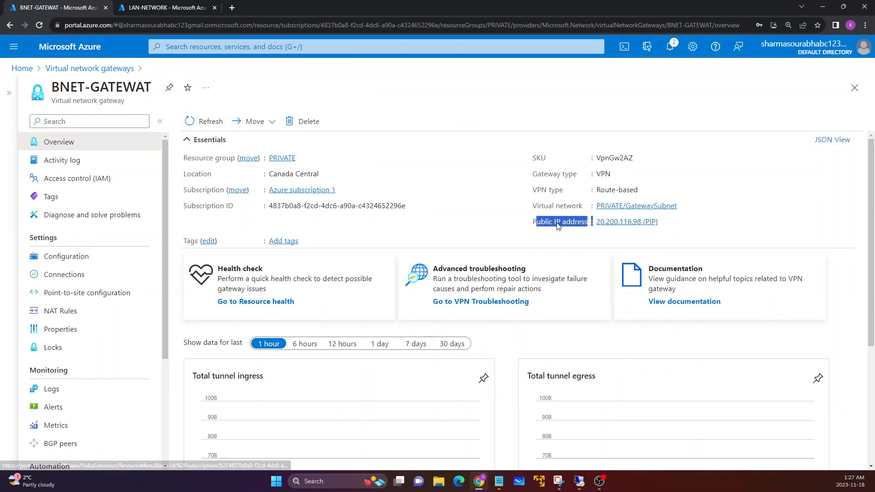
pyautogui.click(664, 222)
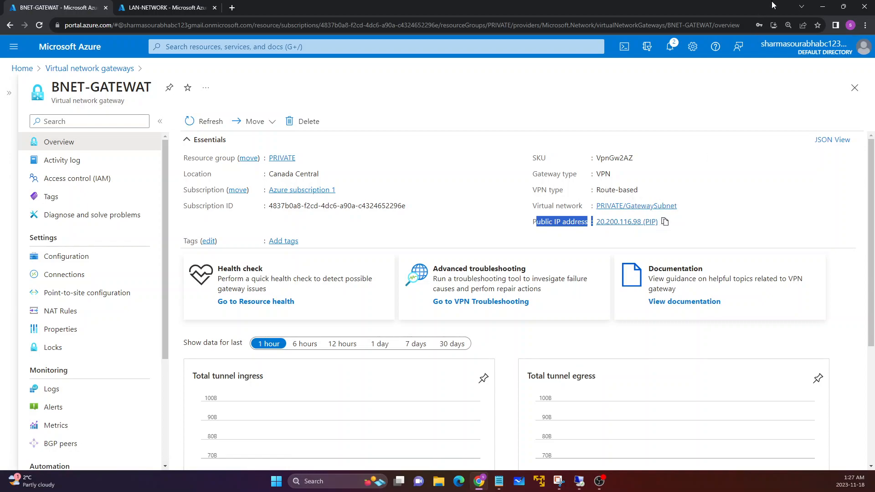
# Paste the gateway's public IP 20.200.116.98 as the destination address, removing the (PIP) suffix, and continue
pyautogui.click(585, 483)
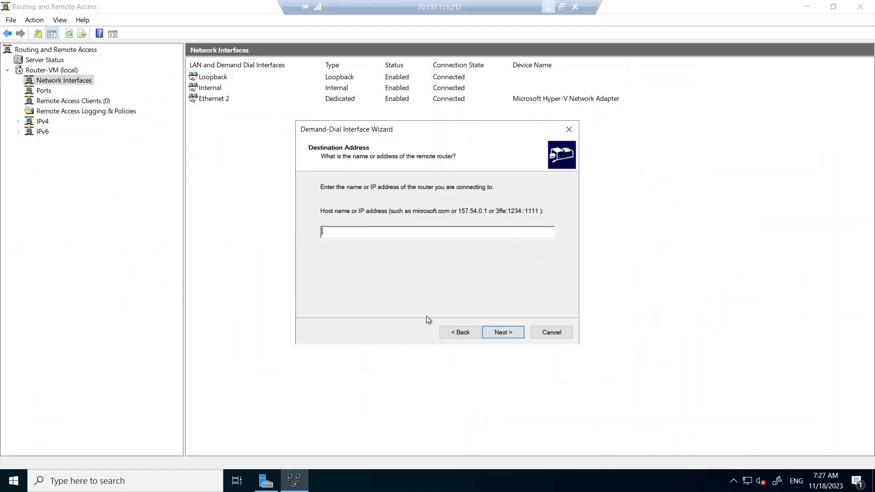
pyautogui.hotkey('ctrl', 'v')
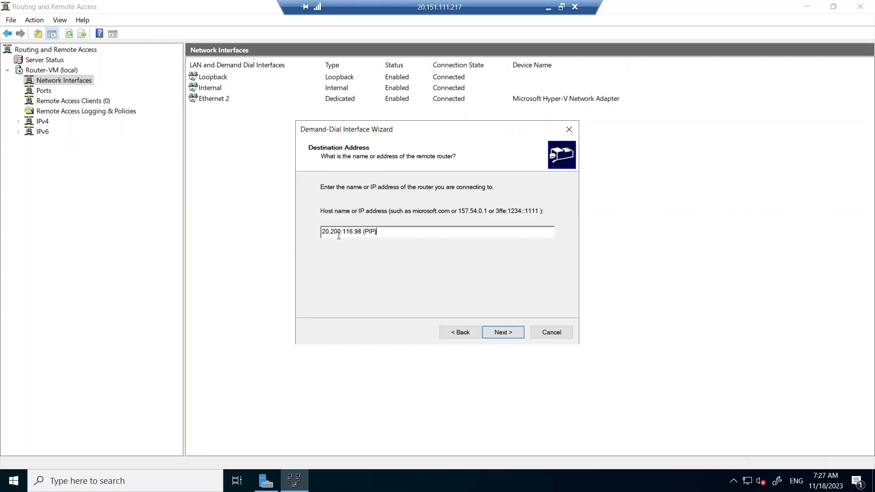
pyautogui.hotkey('shift', 'Right')
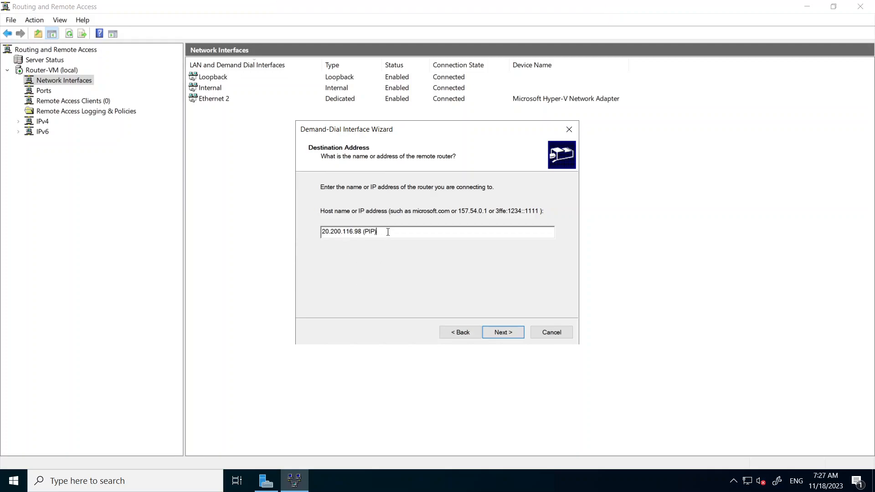
pyautogui.press('BackSpace')
pyautogui.press('BackSpace')
pyautogui.press('BackSpace')
pyautogui.click(513, 330)
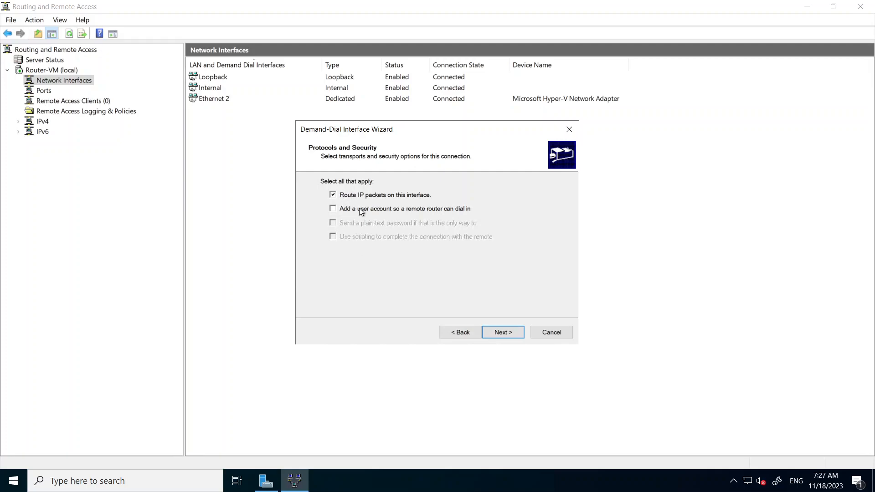
# Keep IP packet routing on the interface and open a new static route for the remote network
pyautogui.click(494, 333)
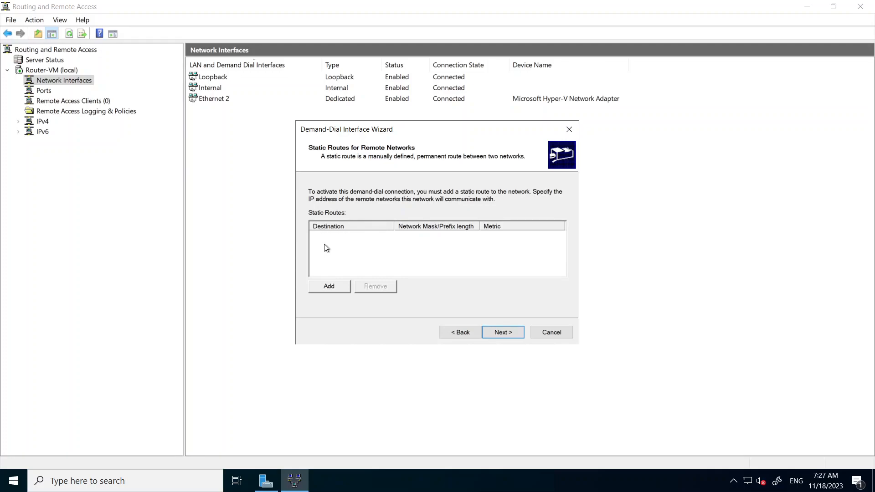
pyautogui.click(334, 287)
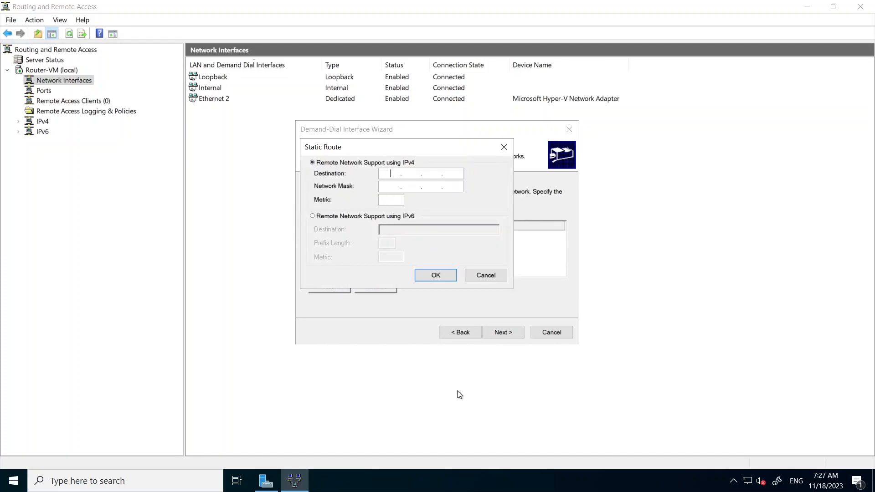
pyautogui.moveTo(513, 6)
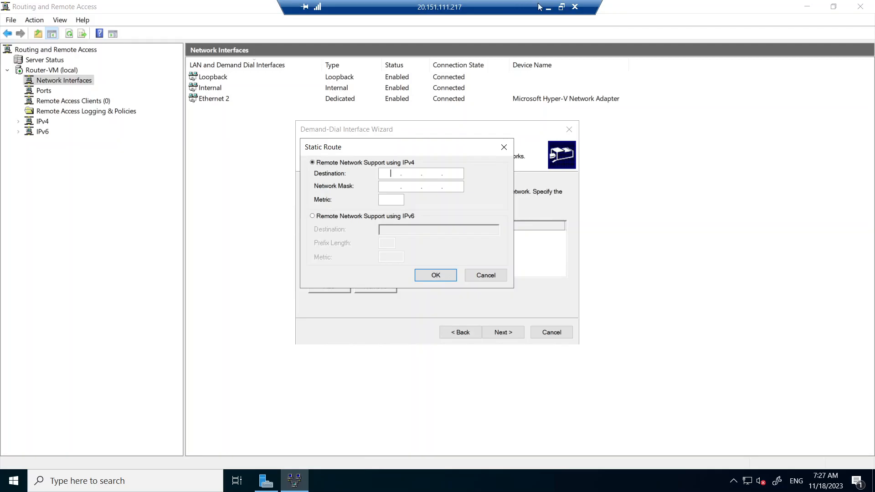
# Look up the address space of the PRIVATE virtual network in the portal
pyautogui.click(543, 9)
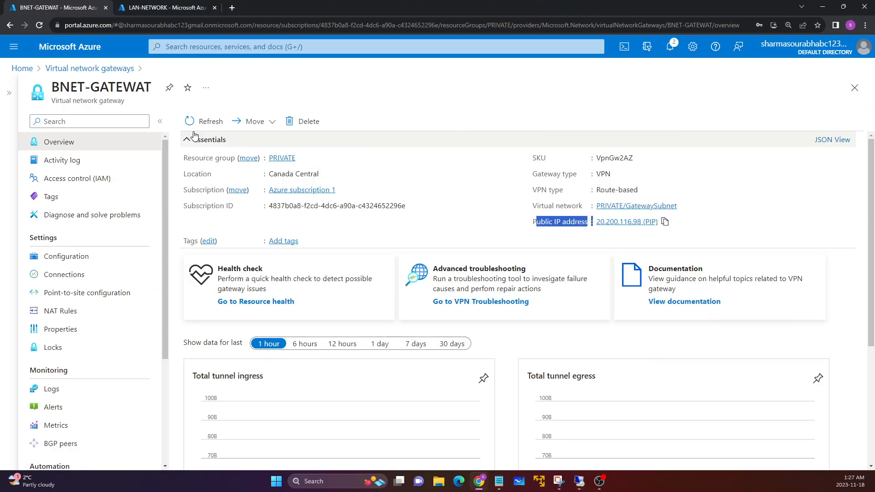
pyautogui.scroll(-1, 333, 235)
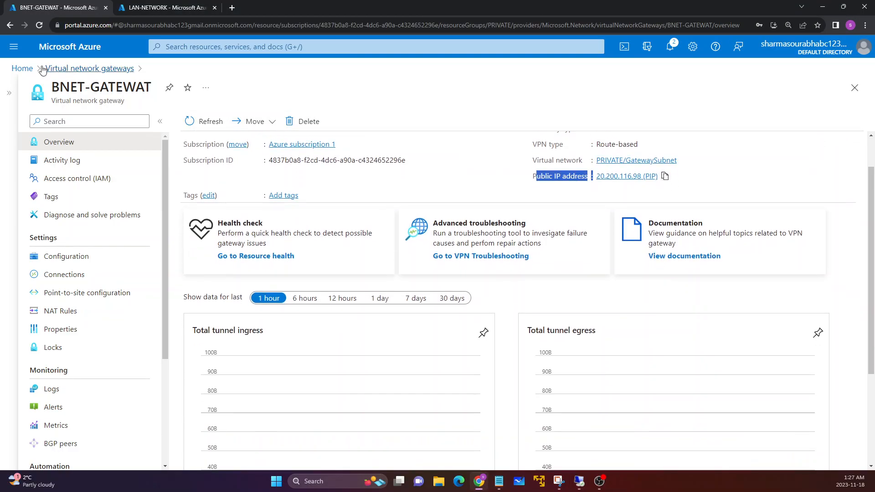
pyautogui.click(22, 68)
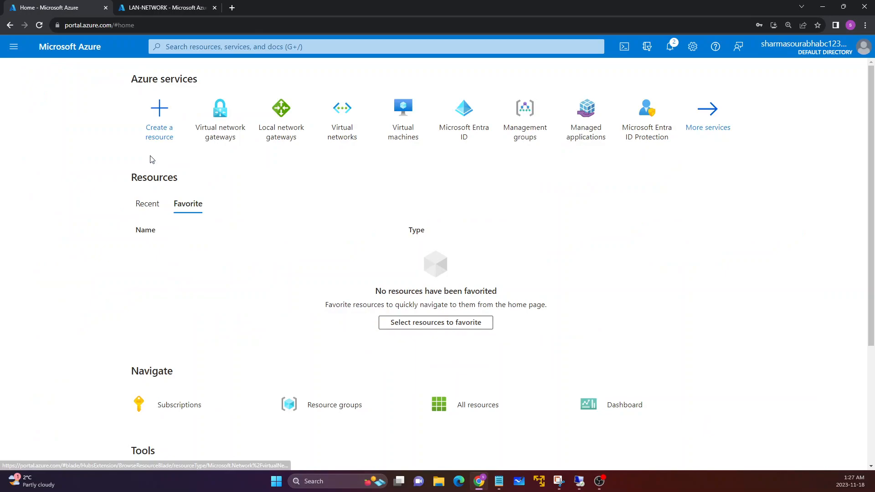
pyautogui.click(342, 116)
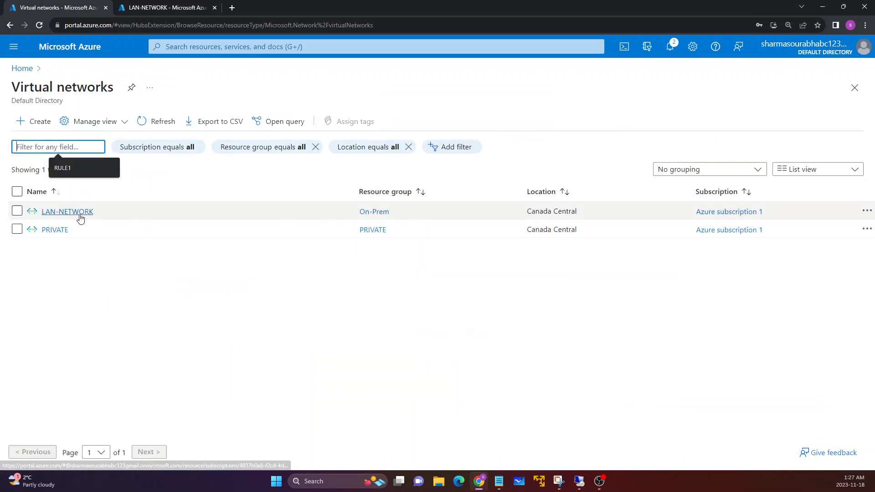
pyautogui.click(56, 230)
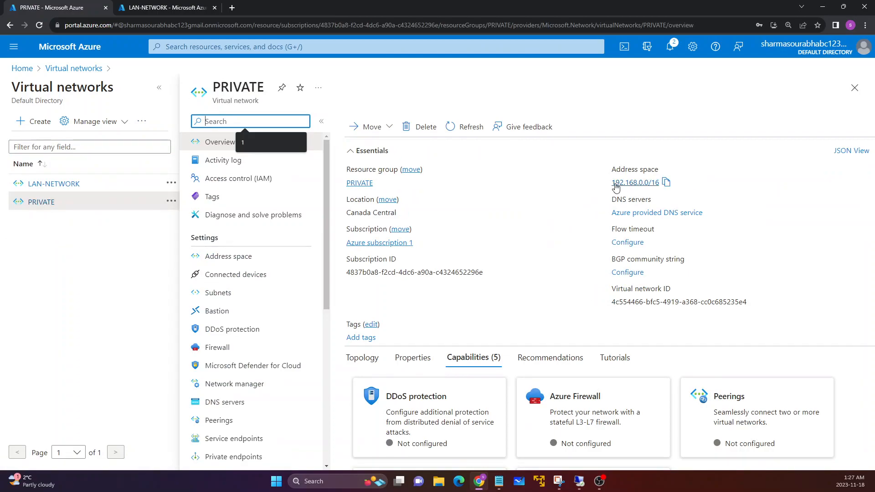
pyautogui.click(666, 183)
pyautogui.click(598, 197)
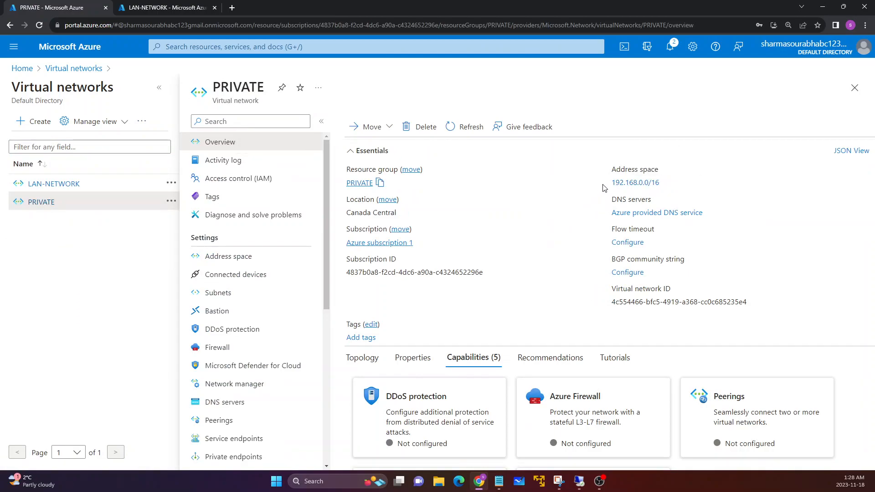
pyautogui.moveTo(608, 182); pyautogui.dragTo(634, 184)
pyautogui.click(601, 192)
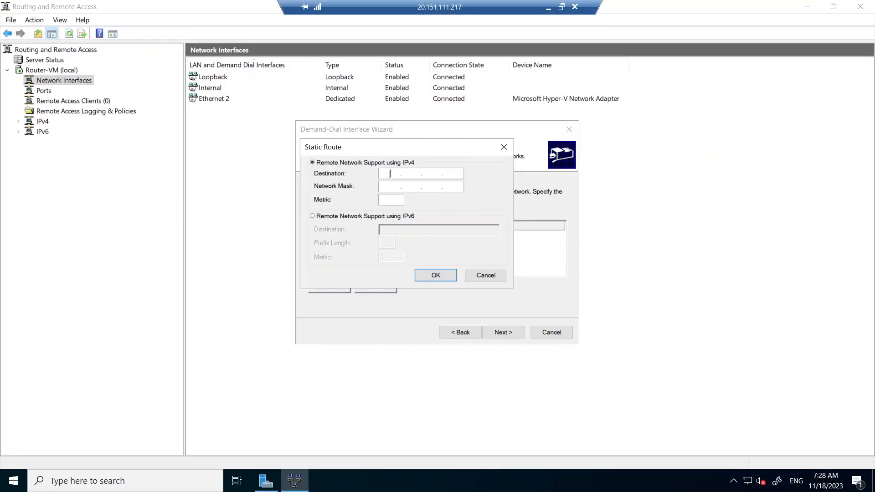
# Add a static route to 192.168.0.0 with mask 255.255.0.0 and metric 16
pyautogui.write('680')
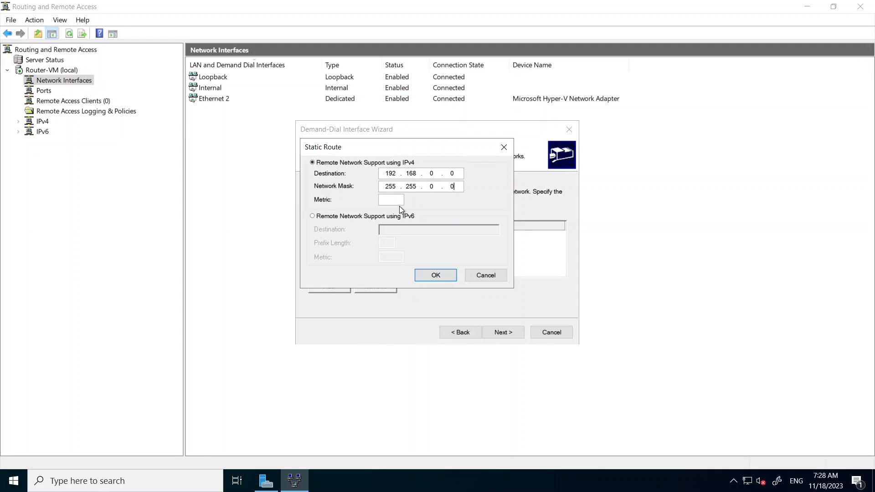
pyautogui.write('16')
pyautogui.click(436, 275)
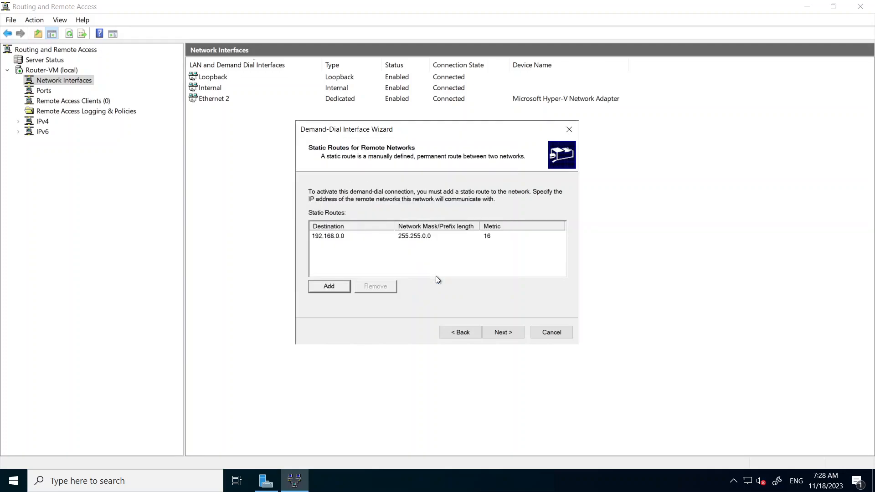
# Leave the dial-out credentials empty and finish the Demand-Dial Interface Wizard
pyautogui.click(512, 334)
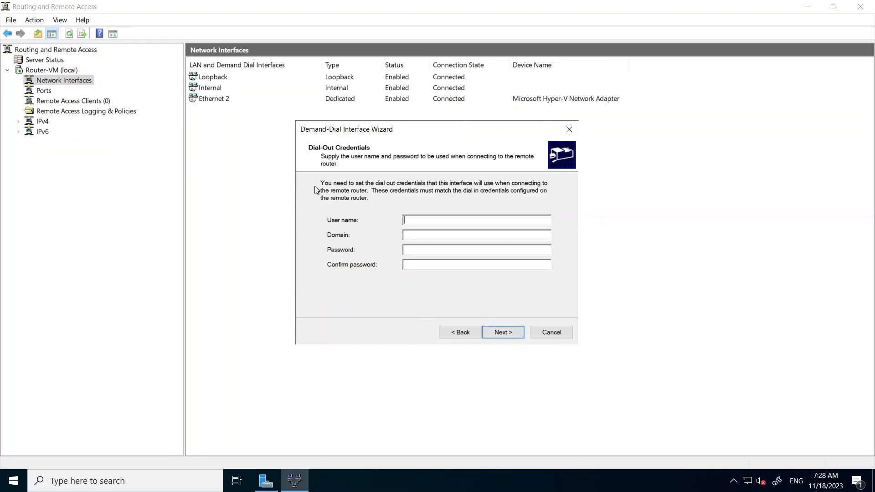
pyautogui.click(505, 334)
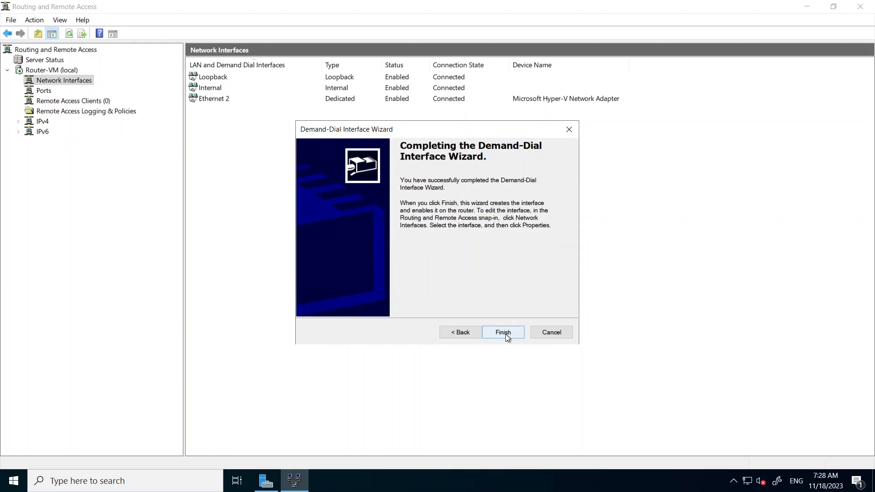
pyautogui.click(505, 335)
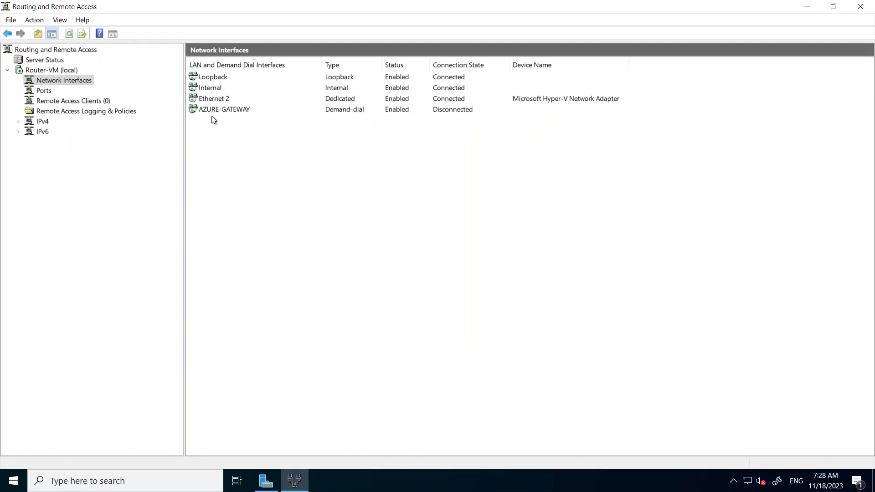
# Open the AZURE-GATEWAY interface's properties at its security settings
pyautogui.click(222, 110)
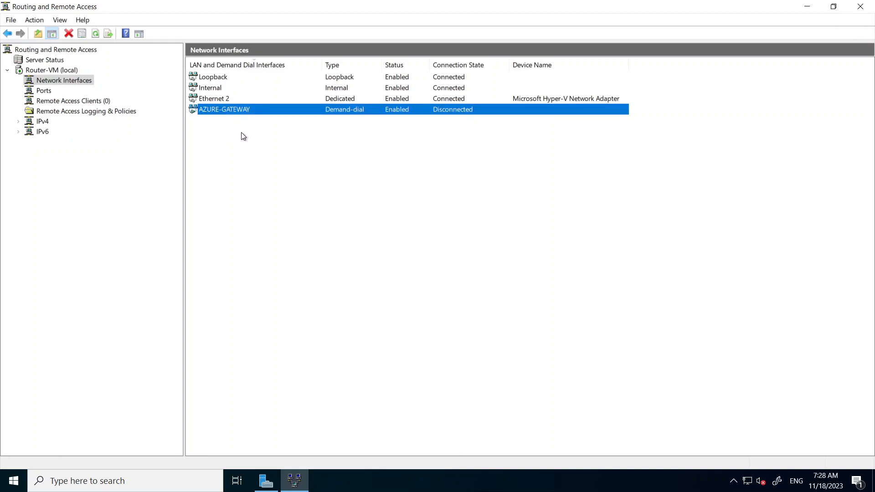
pyautogui.click(289, 177)
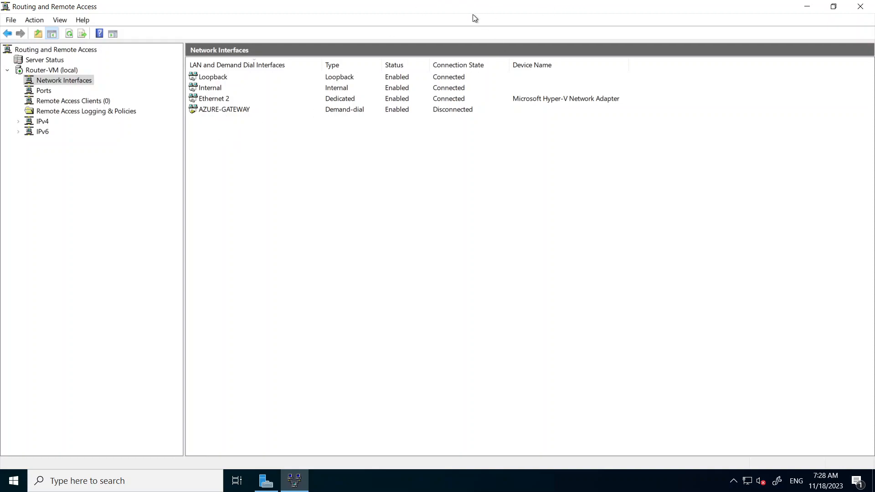
pyautogui.rightClick(220, 110)
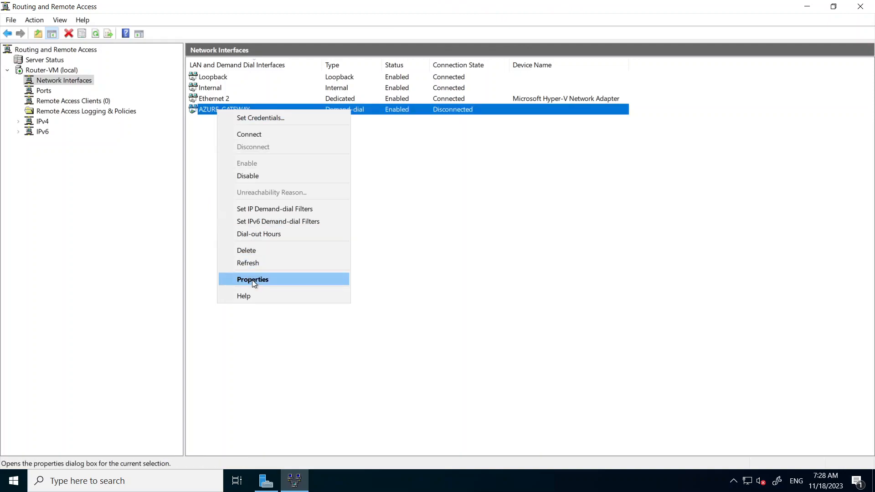
pyautogui.click(252, 279)
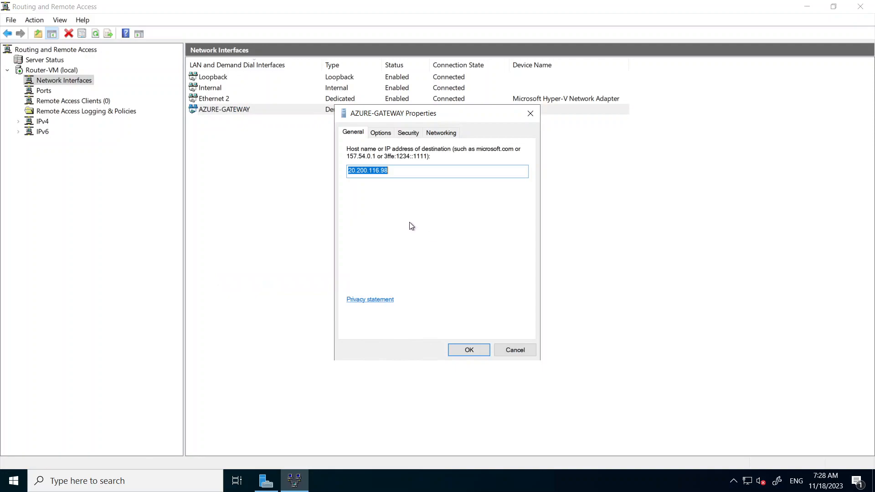
pyautogui.click(403, 133)
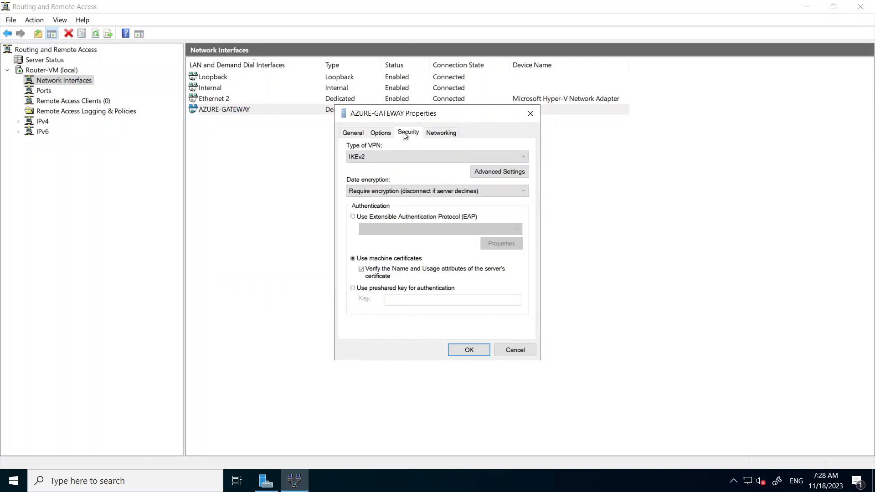
# Switch authentication to a preshared key, enter the shared key, and apply the properties
pyautogui.click(373, 293)
pyautogui.click(391, 299)
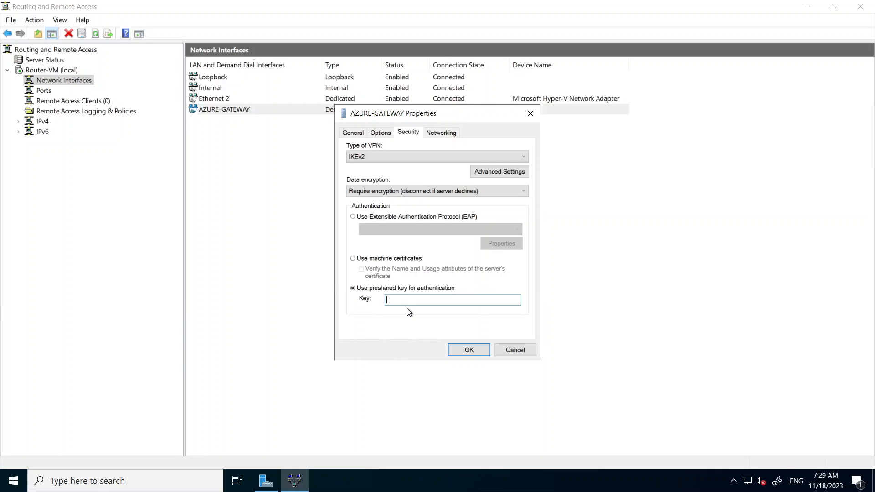
pyautogui.click(437, 2)
pyautogui.click(470, 350)
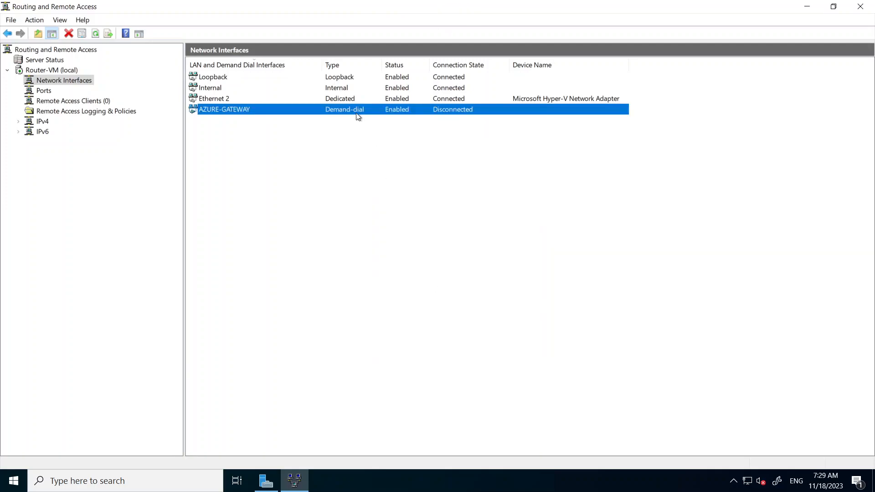
# Try to connect the AZURE-GATEWAY demand-dial interface
pyautogui.rightClick(355, 112)
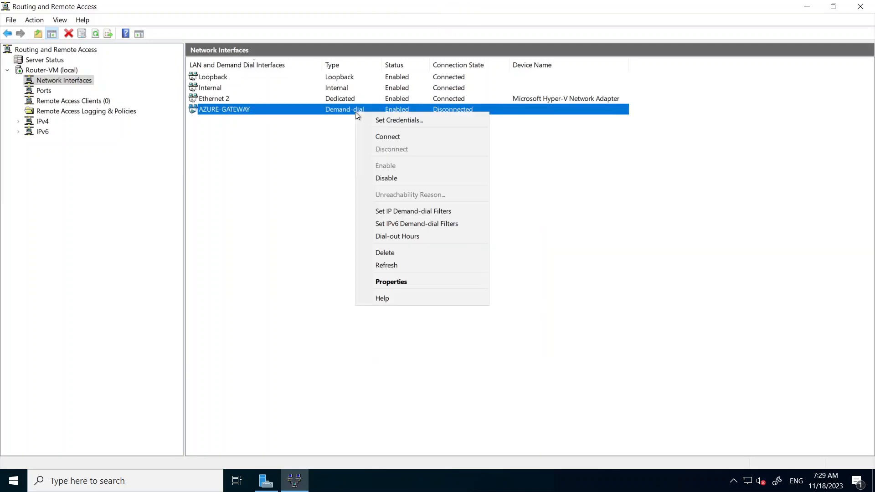
pyautogui.click(379, 137)
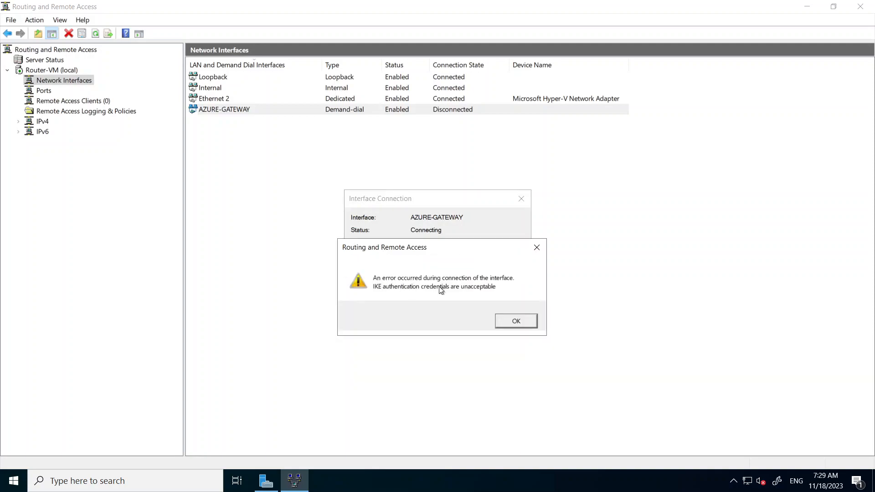
pyautogui.click(516, 321)
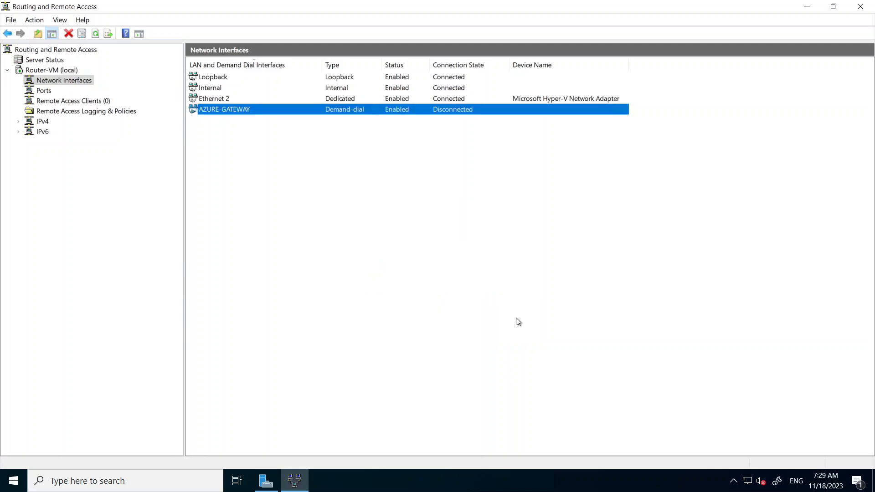
# Re-enter the preshared key in the AZURE-GATEWAY interface's security properties and apply it
pyautogui.rightClick(390, 110)
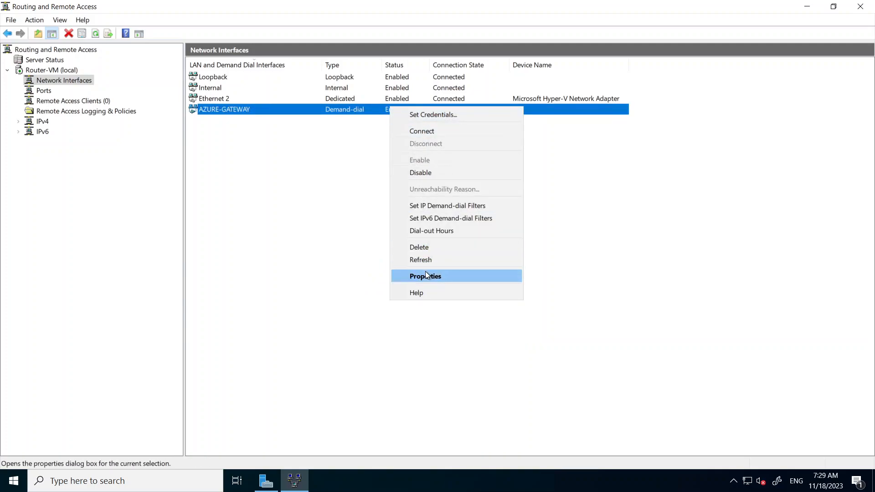
pyautogui.click(425, 272)
pyautogui.click(401, 133)
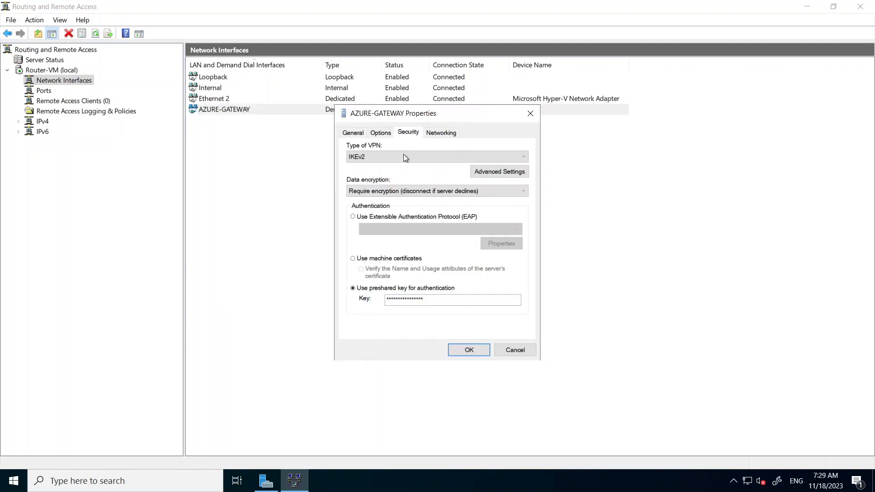
pyautogui.moveTo(444, 302); pyautogui.dragTo(361, 299)
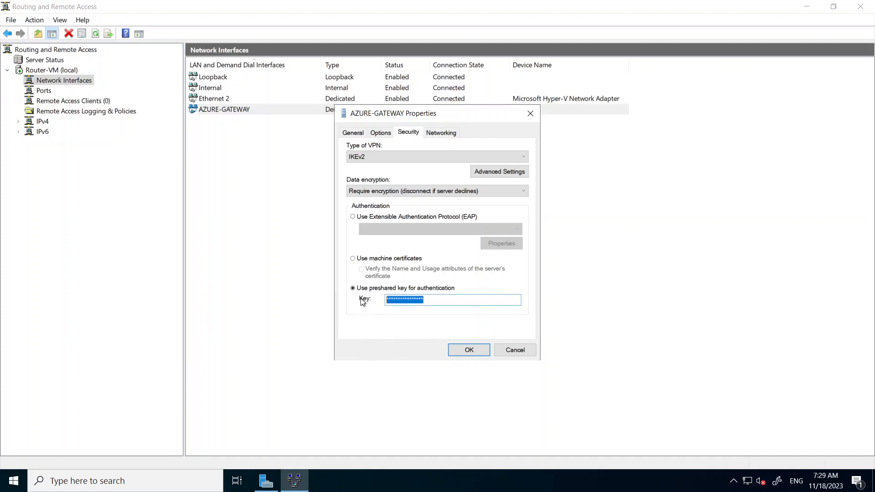
pyautogui.click(463, 350)
# Connect the AZURE-GATEWAY demand-dial interface
pyautogui.rightClick(381, 110)
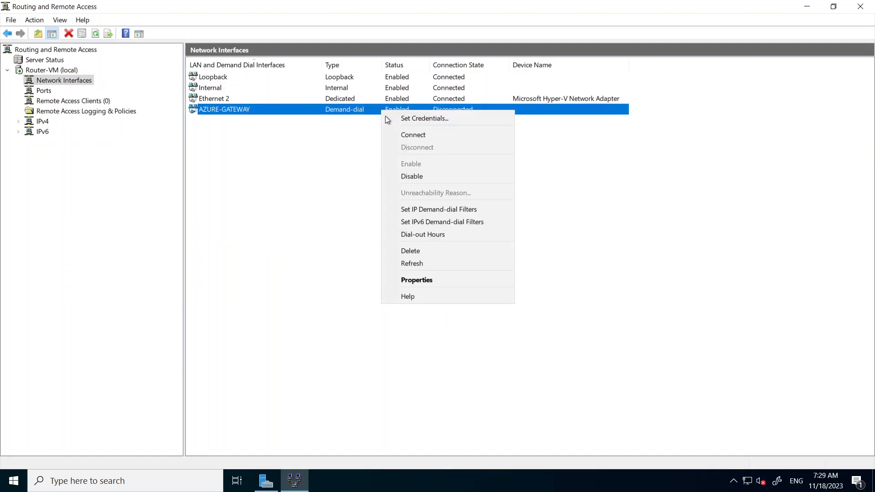
pyautogui.click(398, 135)
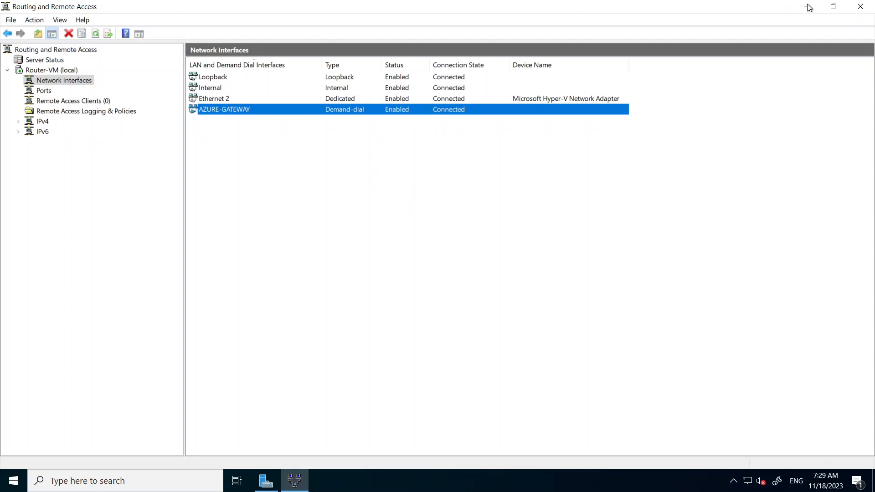
pyautogui.doubleClick(501, 4)
# Open the Azure-VM virtual machine in the Azure portal and copy its private IP address
pyautogui.moveTo(458, 52); pyautogui.dragTo(465, 135)
pyautogui.click(448, 77)
pyautogui.click(97, 68)
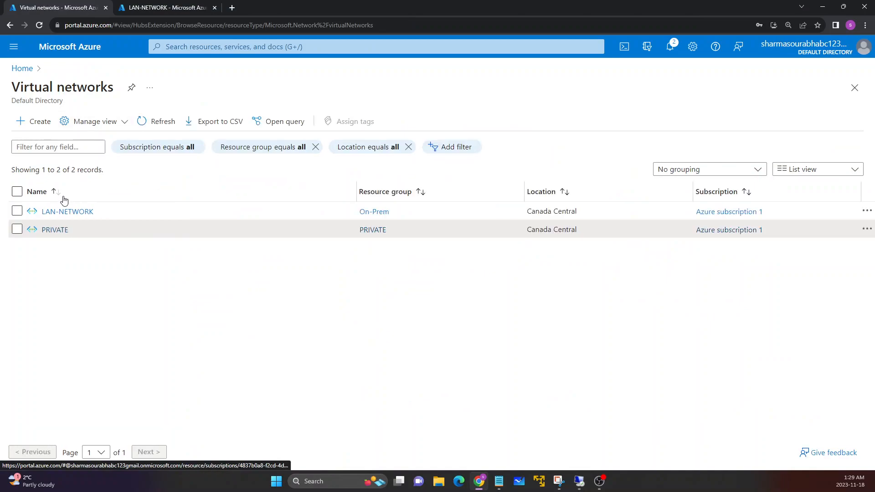
pyautogui.click(23, 69)
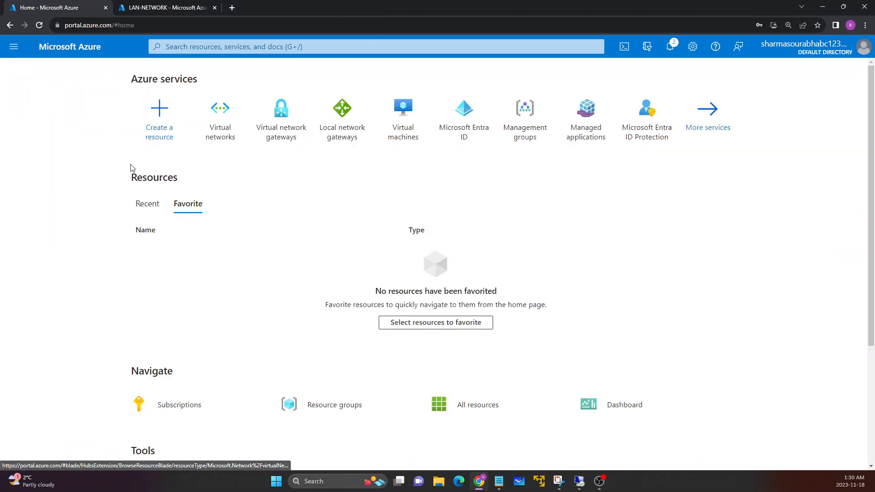
pyautogui.click(403, 117)
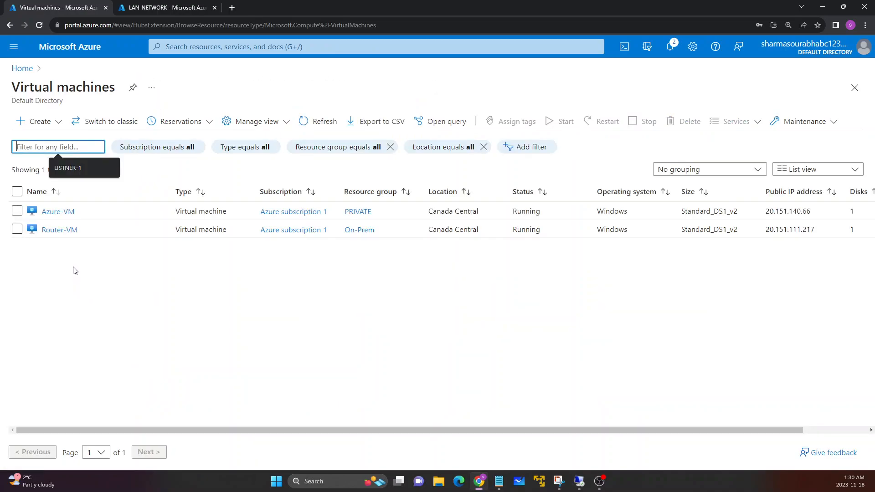
pyautogui.click(62, 212)
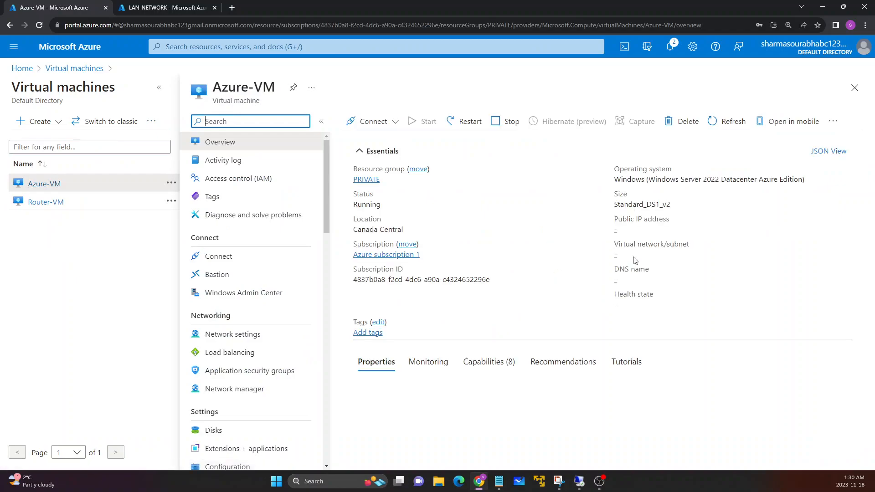
pyautogui.scroll(-1, 672, 340)
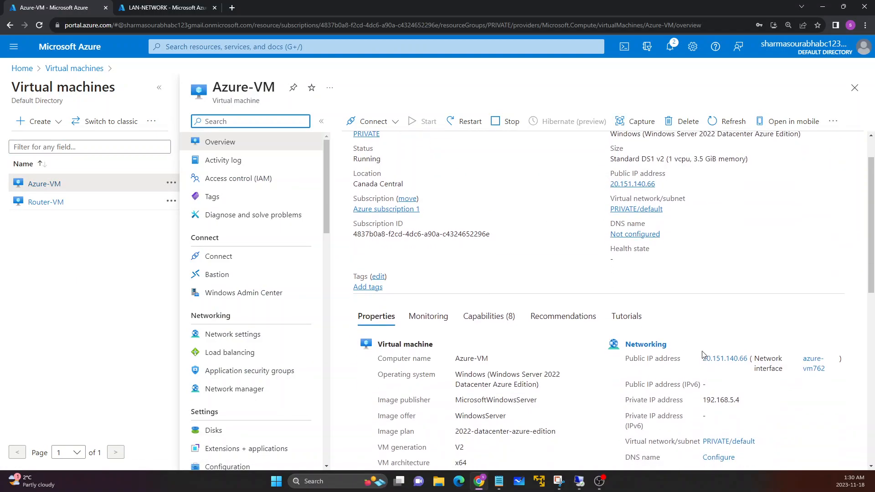
pyautogui.moveTo(739, 399); pyautogui.dragTo(697, 401)
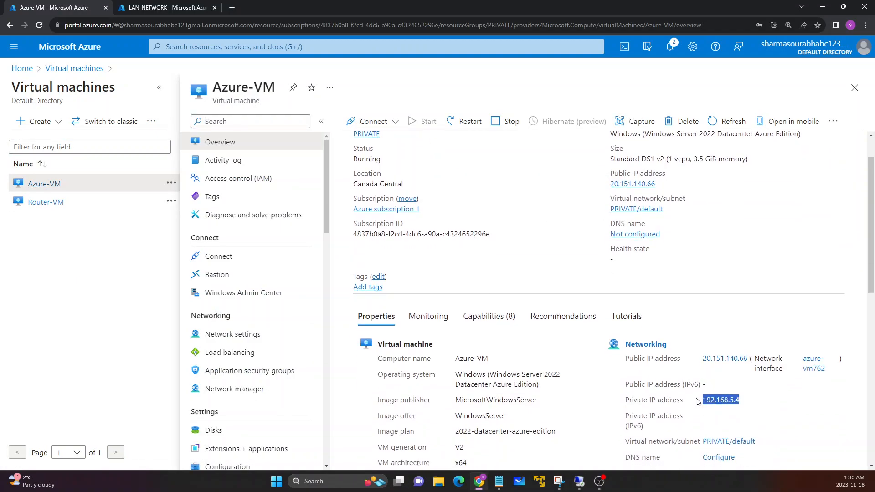
pyautogui.rightClick(715, 401)
pyautogui.click(739, 321)
# Return to the Router-VM remote desktop session and launch Microsoft Edge
pyautogui.click(579, 481)
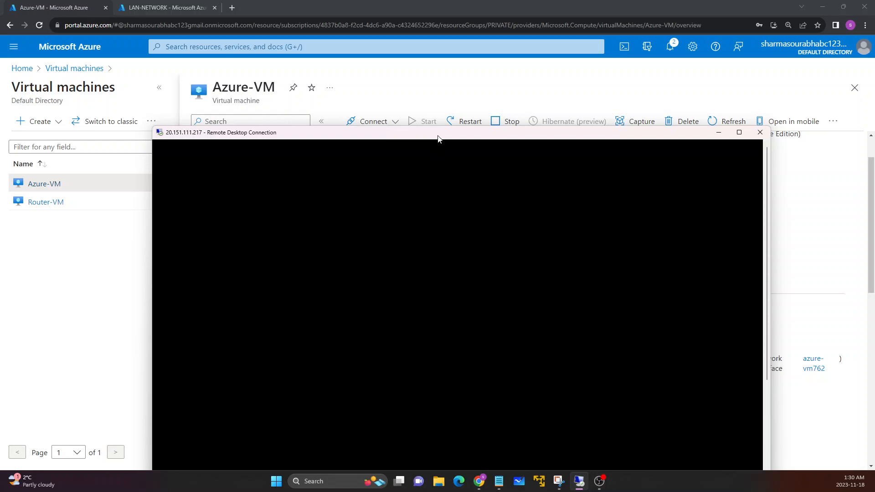
pyautogui.moveTo(438, 138); pyautogui.dragTo(416, 98)
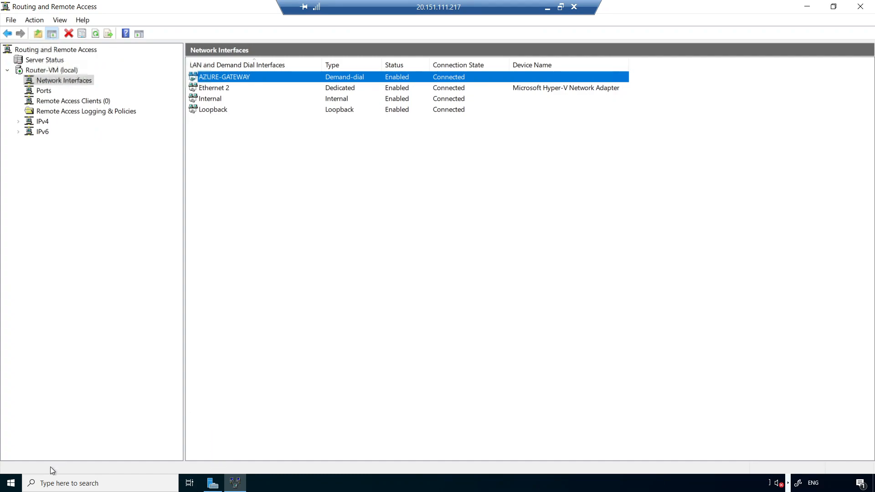
pyautogui.click(18, 483)
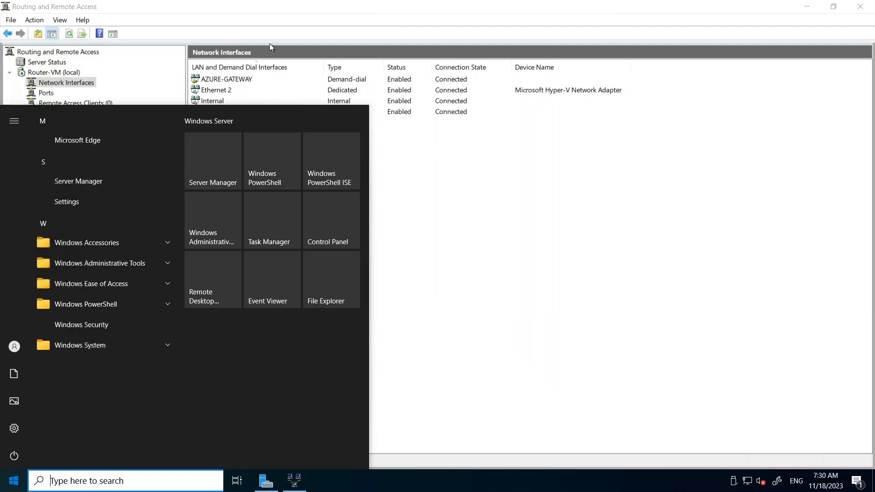
pyautogui.click(81, 139)
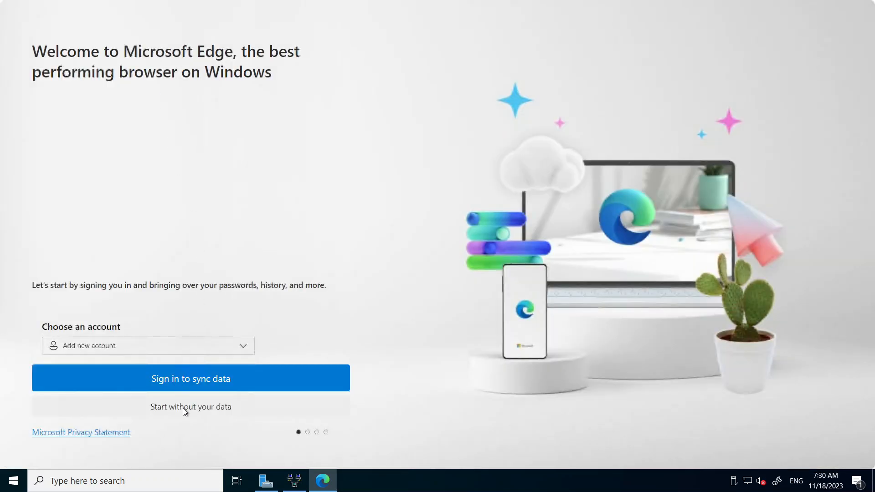
# Finish Edge's first-run setup without signing in or importing data
pyautogui.click(195, 406)
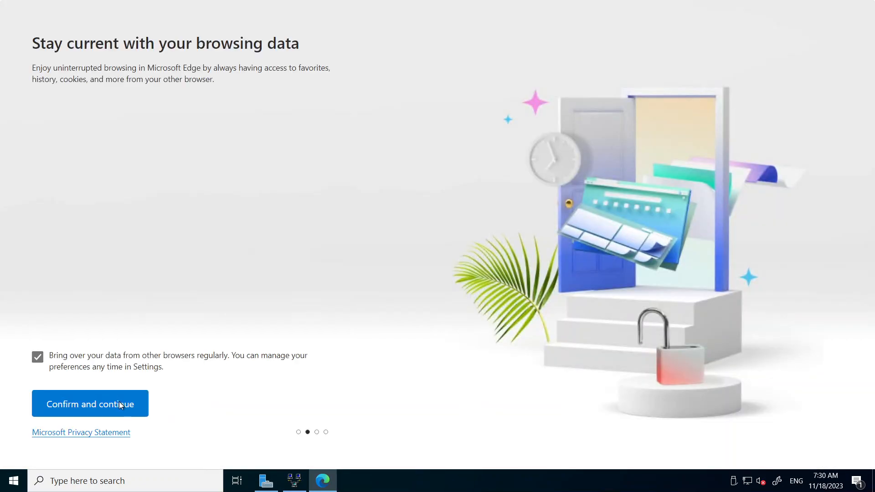
pyautogui.click(104, 411)
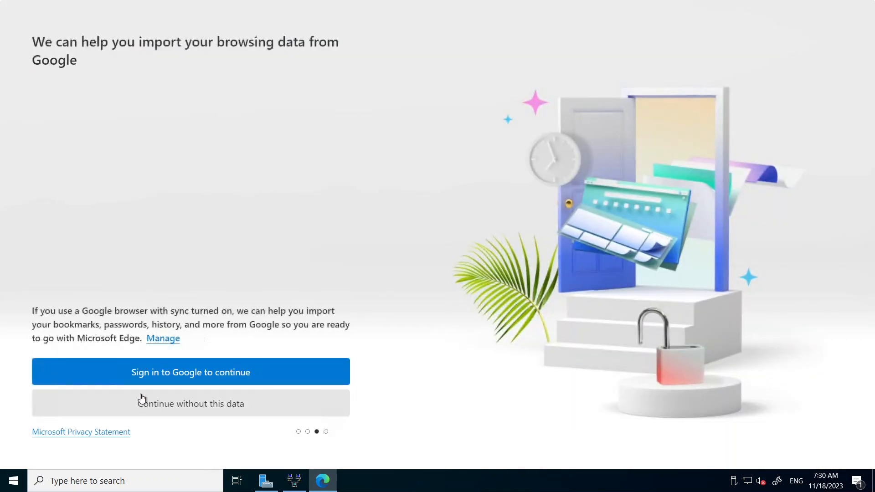
pyautogui.click(156, 416)
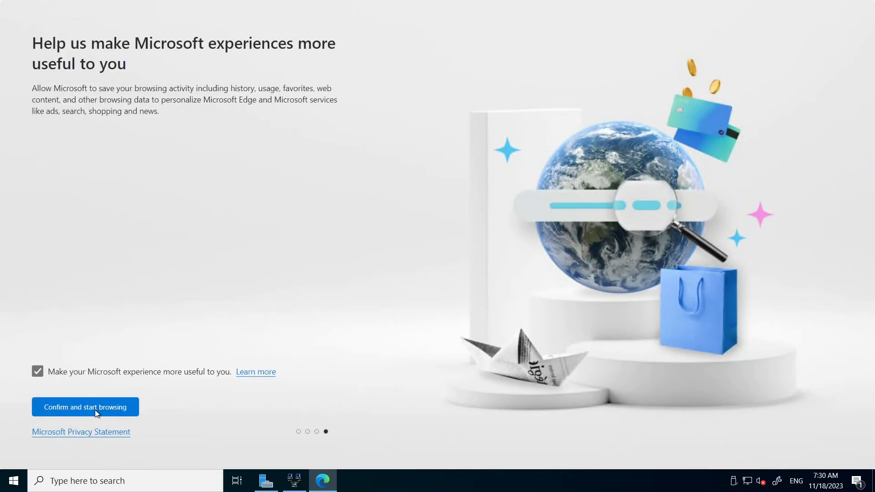
pyautogui.click(97, 410)
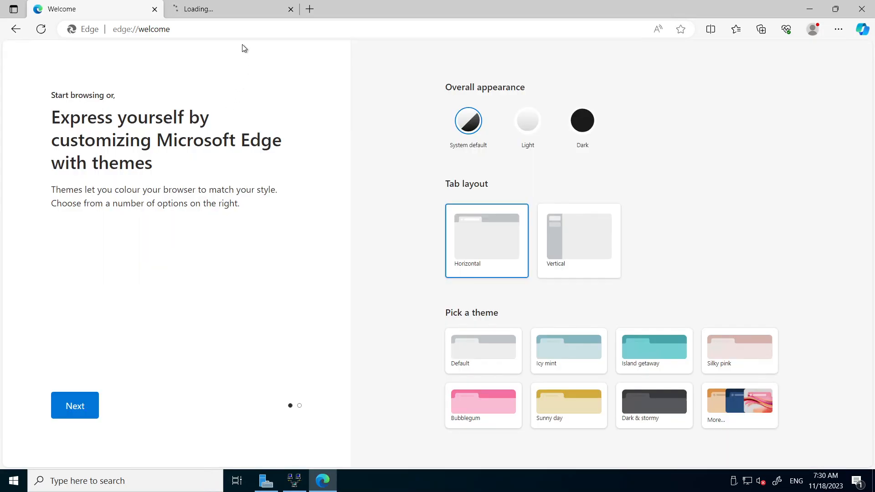
# Browse to 192.168.5.4 from the Router-VM to test reaching the Azure-VM web page through the tunnel
pyautogui.click(243, 27)
pyautogui.write('192.168.5.4')
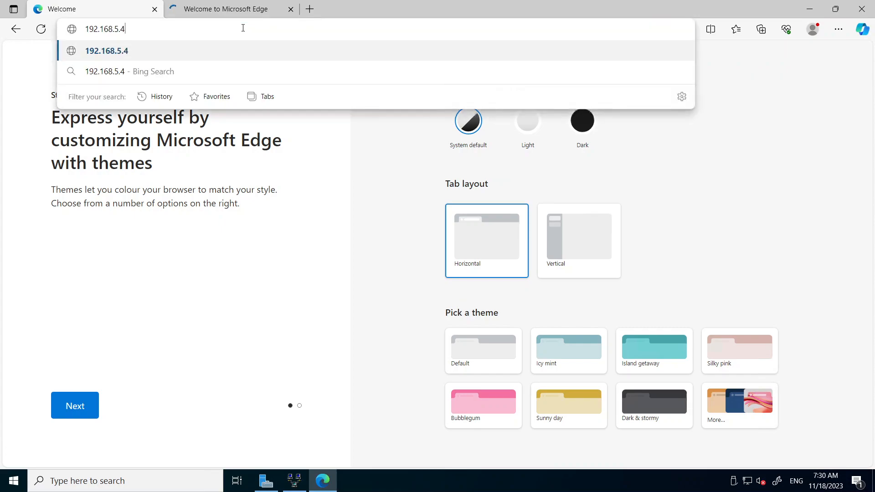
pyautogui.press('Return')
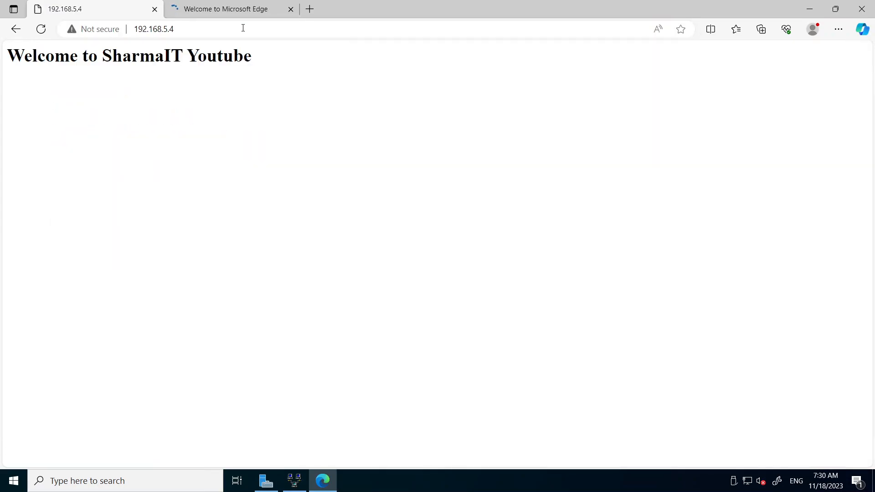
pyautogui.moveTo(252, 58); pyautogui.dragTo(24, 57)
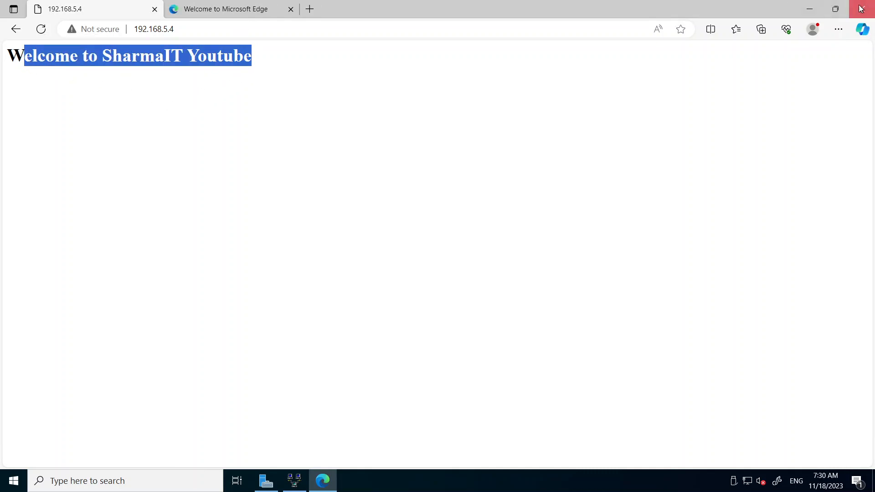
# Switch to the network diagram in Snipping Tool and erase all existing ink annotations
pyautogui.click(547, 7)
pyautogui.click(546, 7)
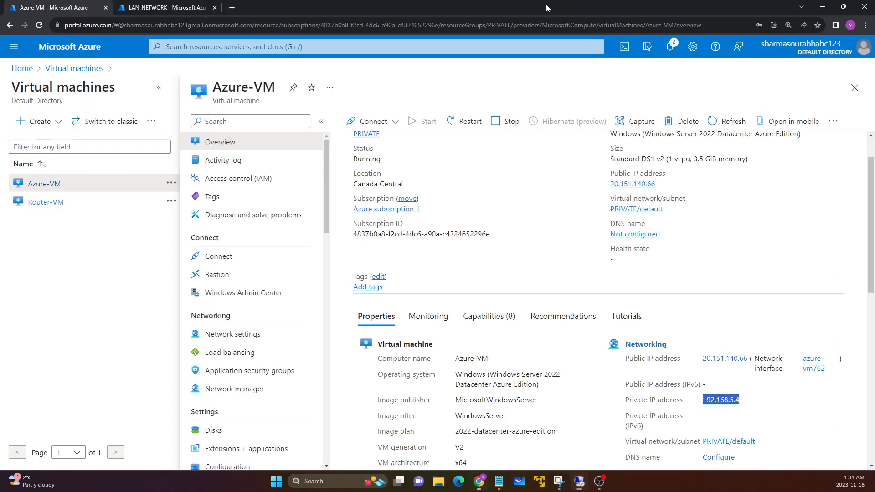
pyautogui.click(560, 480)
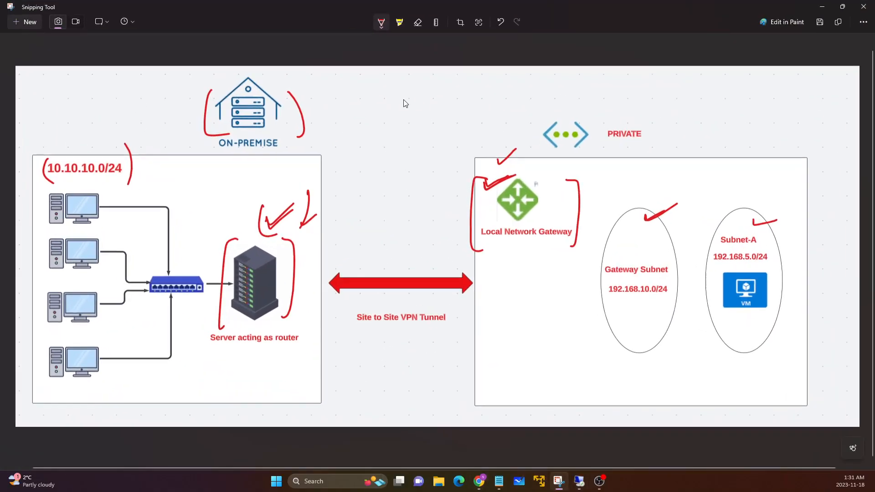
pyautogui.click(418, 27)
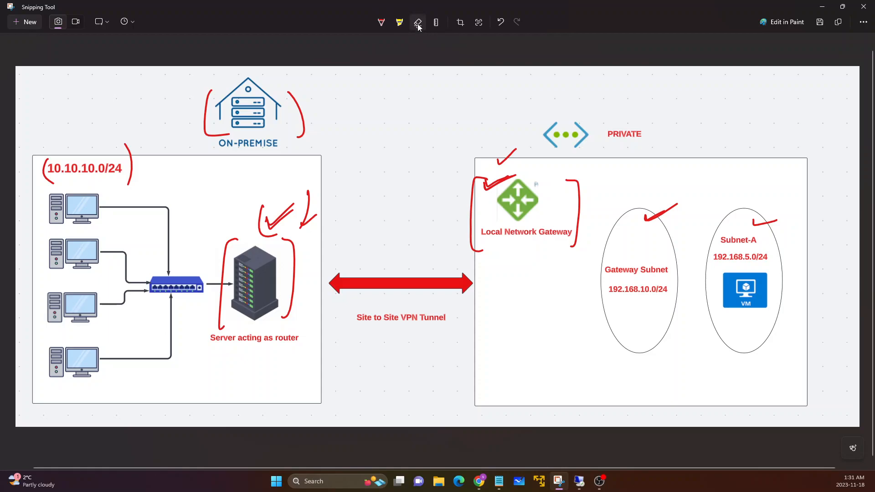
pyautogui.click(418, 26)
pyautogui.click(418, 43)
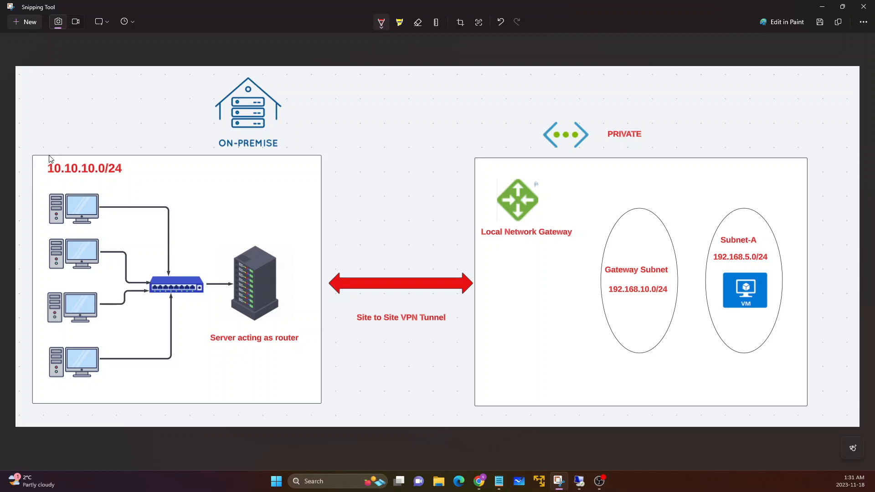
# Annotate the diagram by bracketing the 10.10.10.0/24 network, the router server and the PRIVATE network
pyautogui.moveTo(49, 156); pyautogui.dragTo(52, 177)
pyautogui.moveTo(119, 156); pyautogui.dragTo(115, 178)
pyautogui.moveTo(78, 154); pyautogui.dragTo(141, 133)
pyautogui.moveTo(219, 246); pyautogui.dragTo(226, 327)
pyautogui.moveTo(279, 247); pyautogui.dragTo(283, 313)
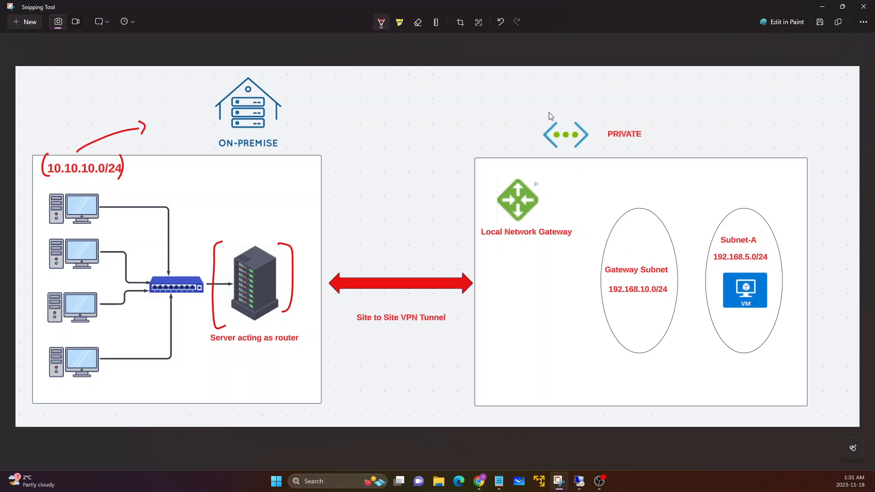
pyautogui.moveTo(548, 112); pyautogui.dragTo(542, 155)
pyautogui.moveTo(646, 110); pyautogui.dragTo(643, 157)
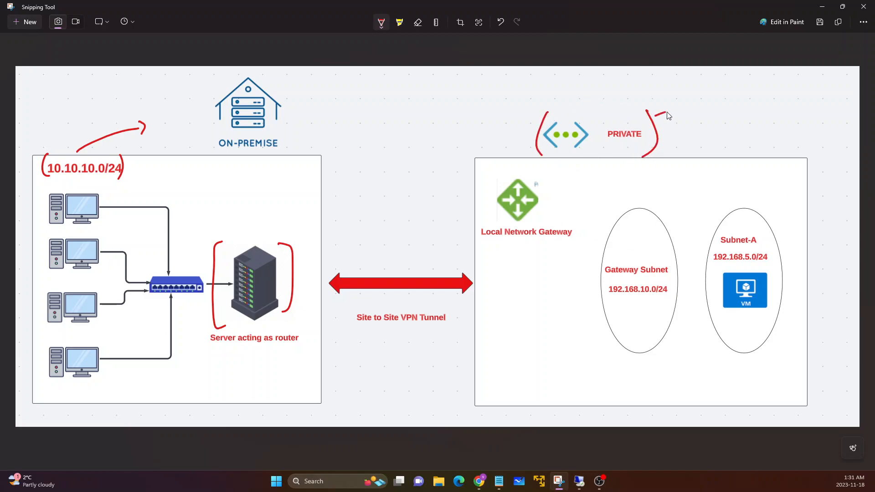